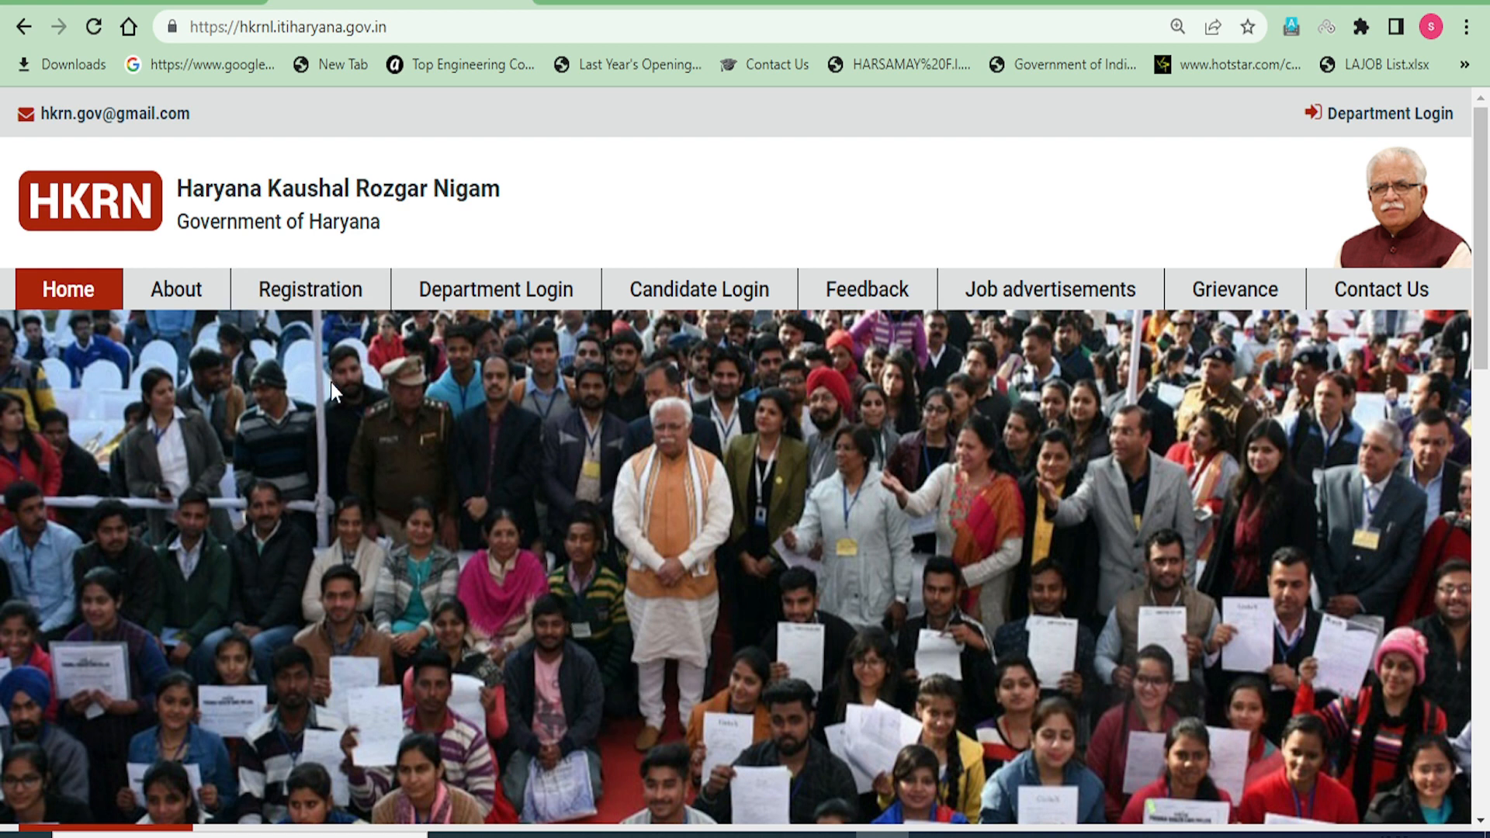
# Step: Go from the HKRN home page to the Job advertisements listing of vacant posts
pyautogui.scroll(-3, 892, 480)
pyautogui.scroll(3, 848, 481)
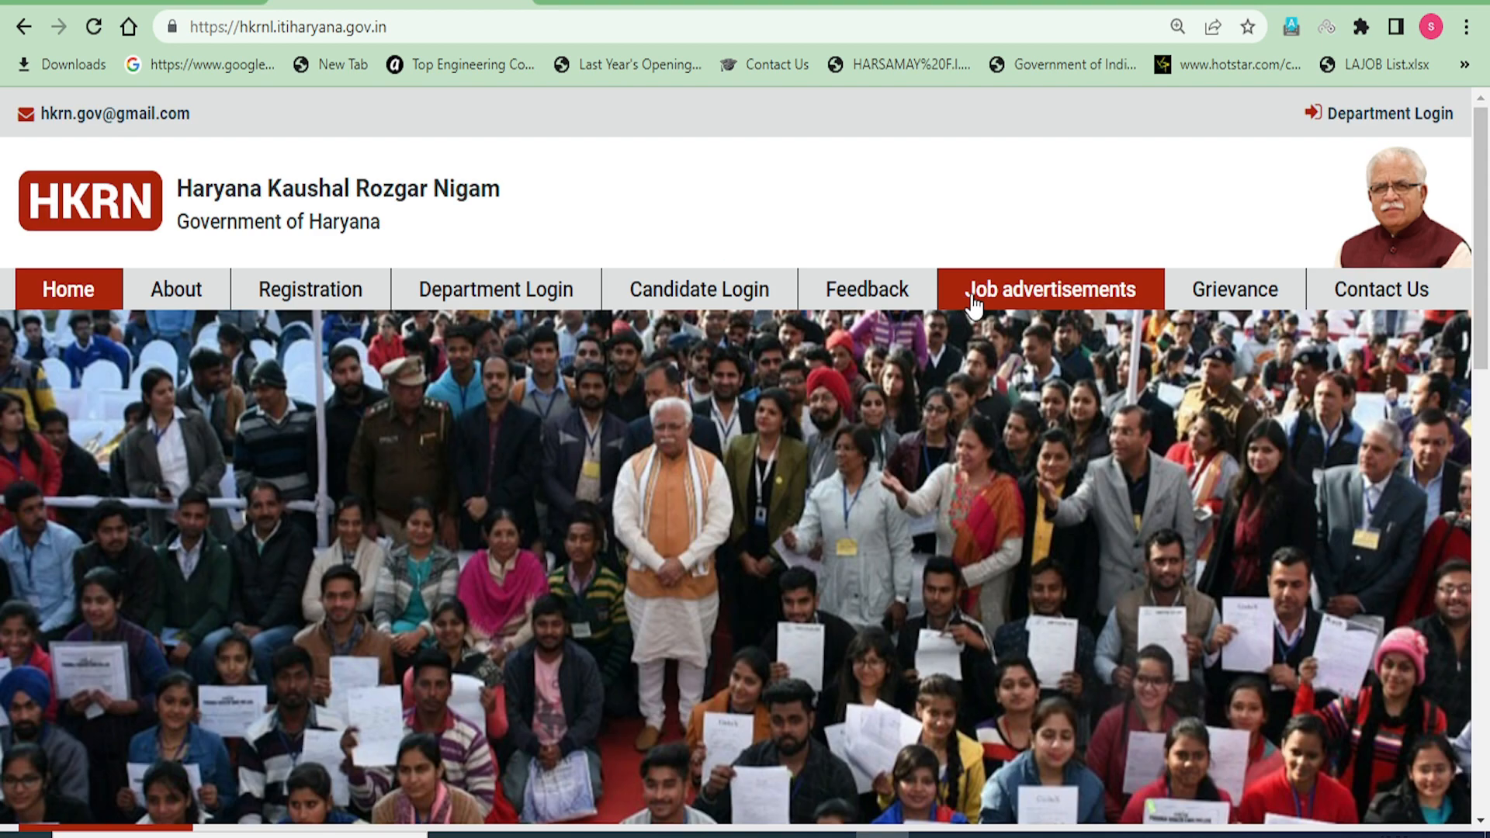
pyautogui.click(1050, 302)
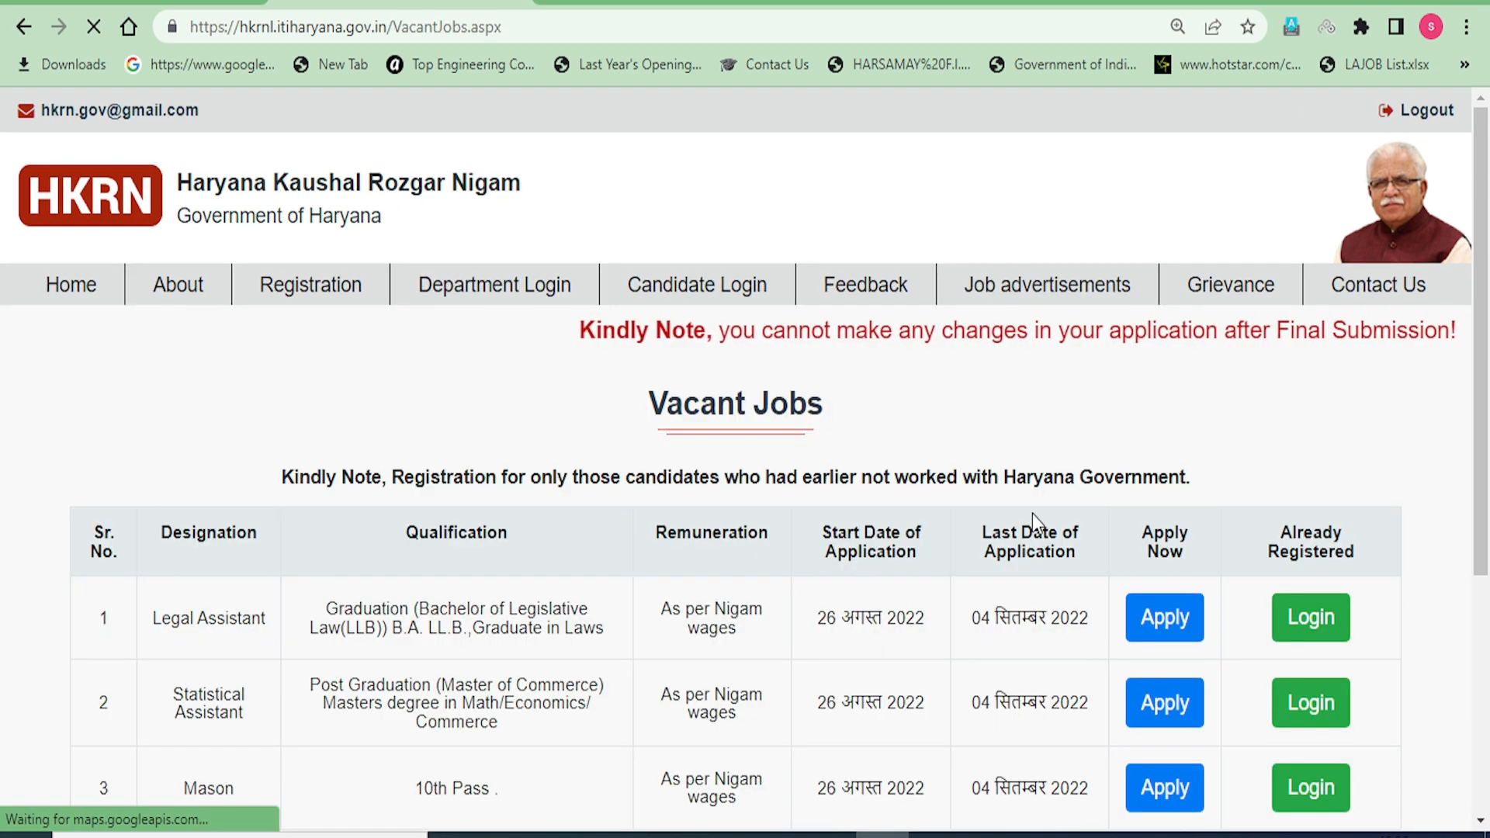
pyautogui.scroll(-2, 1116, 456)
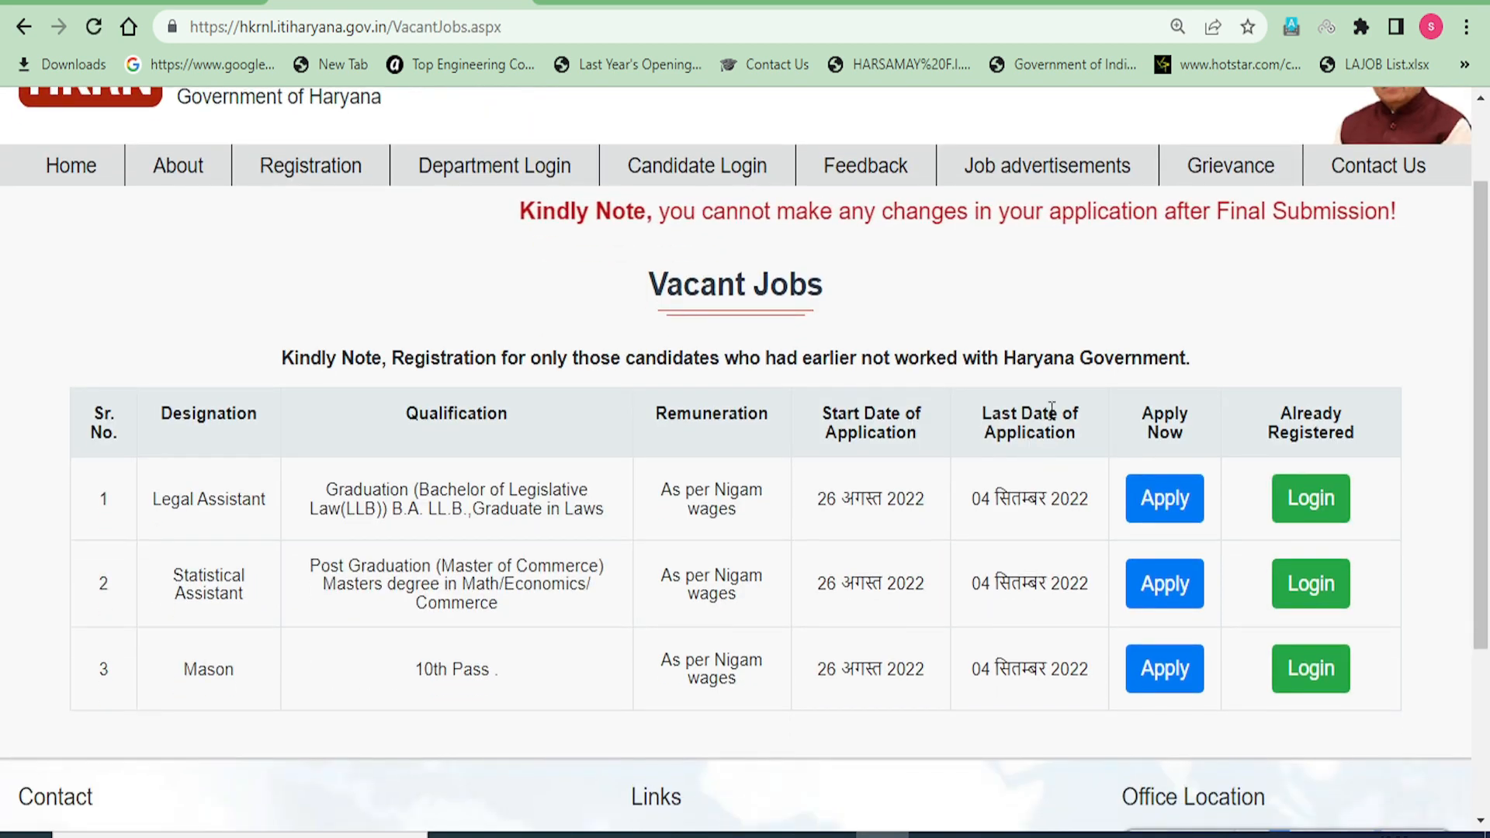
pyautogui.moveTo(634, 299); pyautogui.dragTo(858, 303)
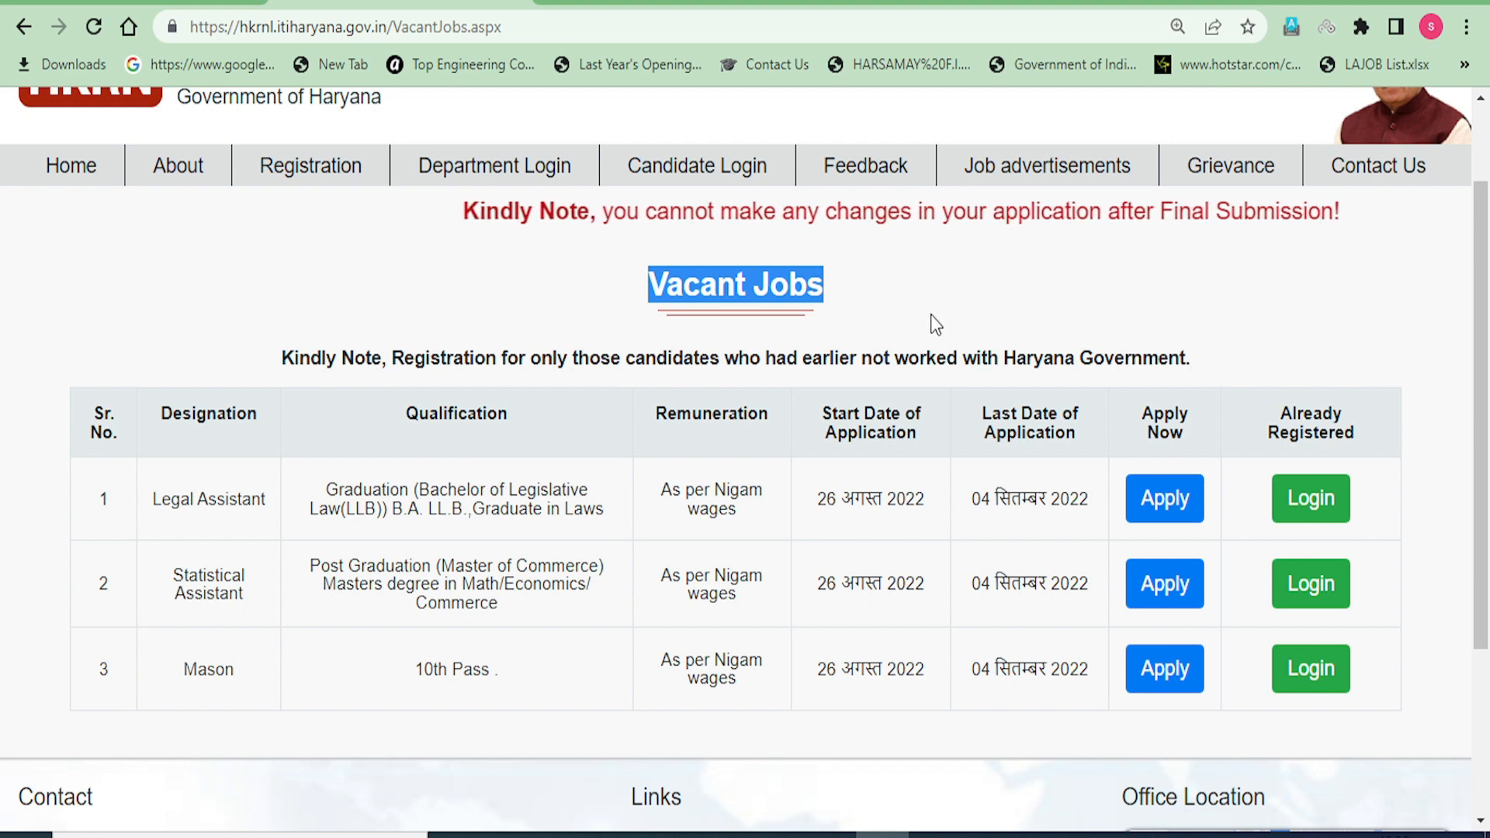
pyautogui.click(880, 307)
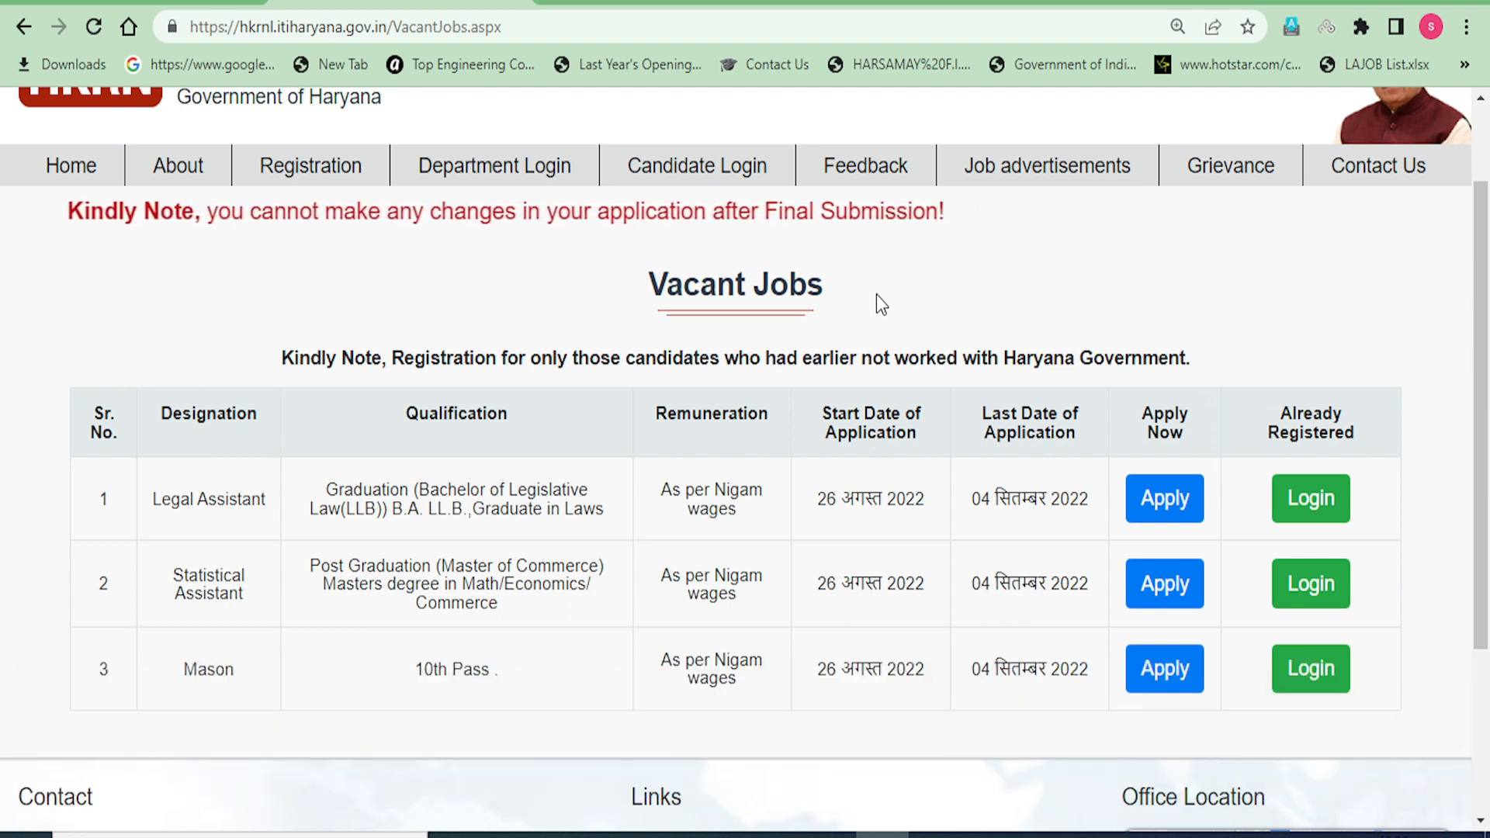
pyautogui.moveTo(815, 683); pyautogui.dragTo(1094, 687)
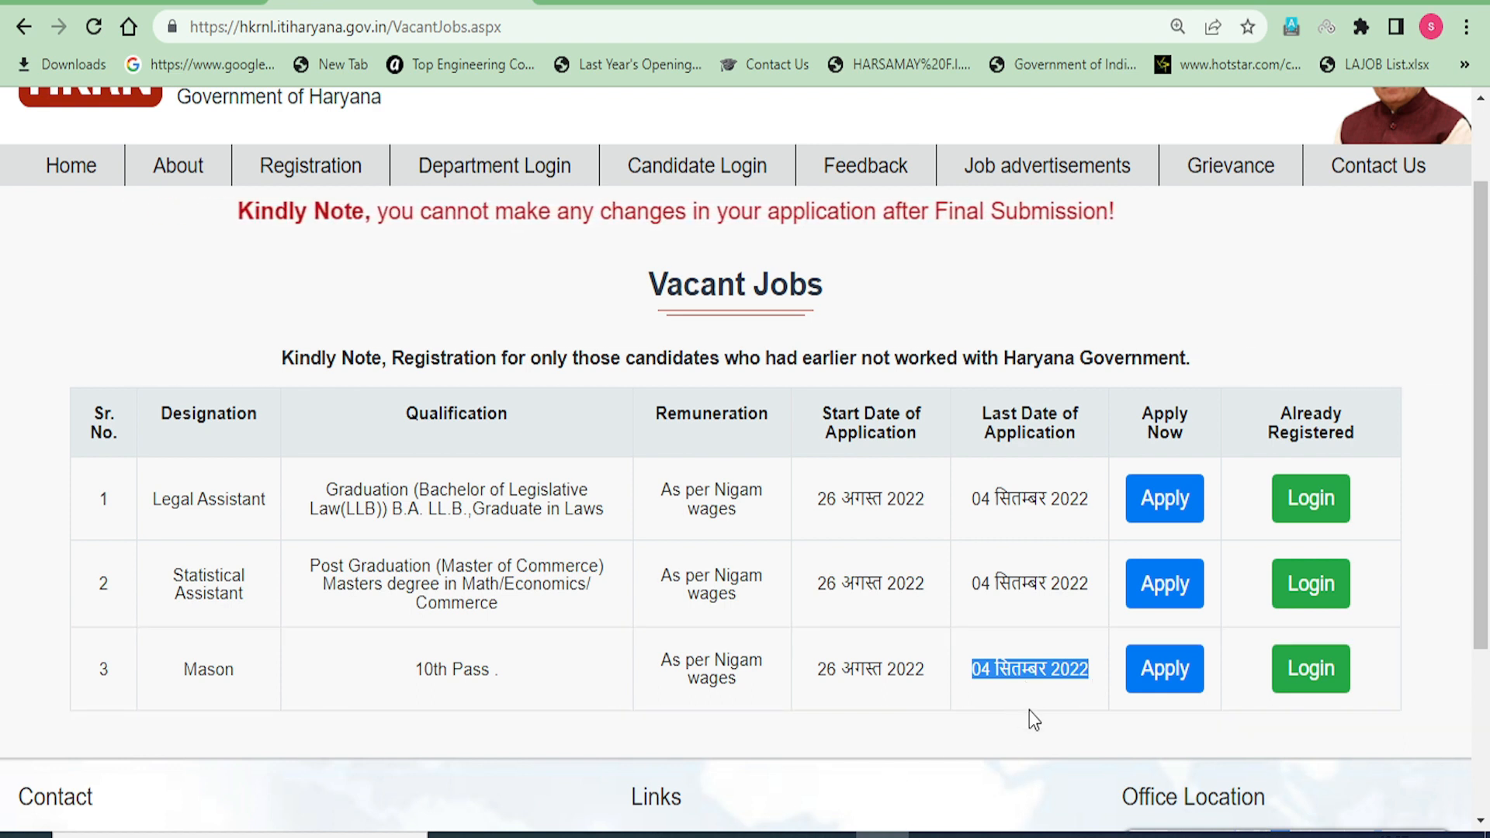
pyautogui.click(1001, 750)
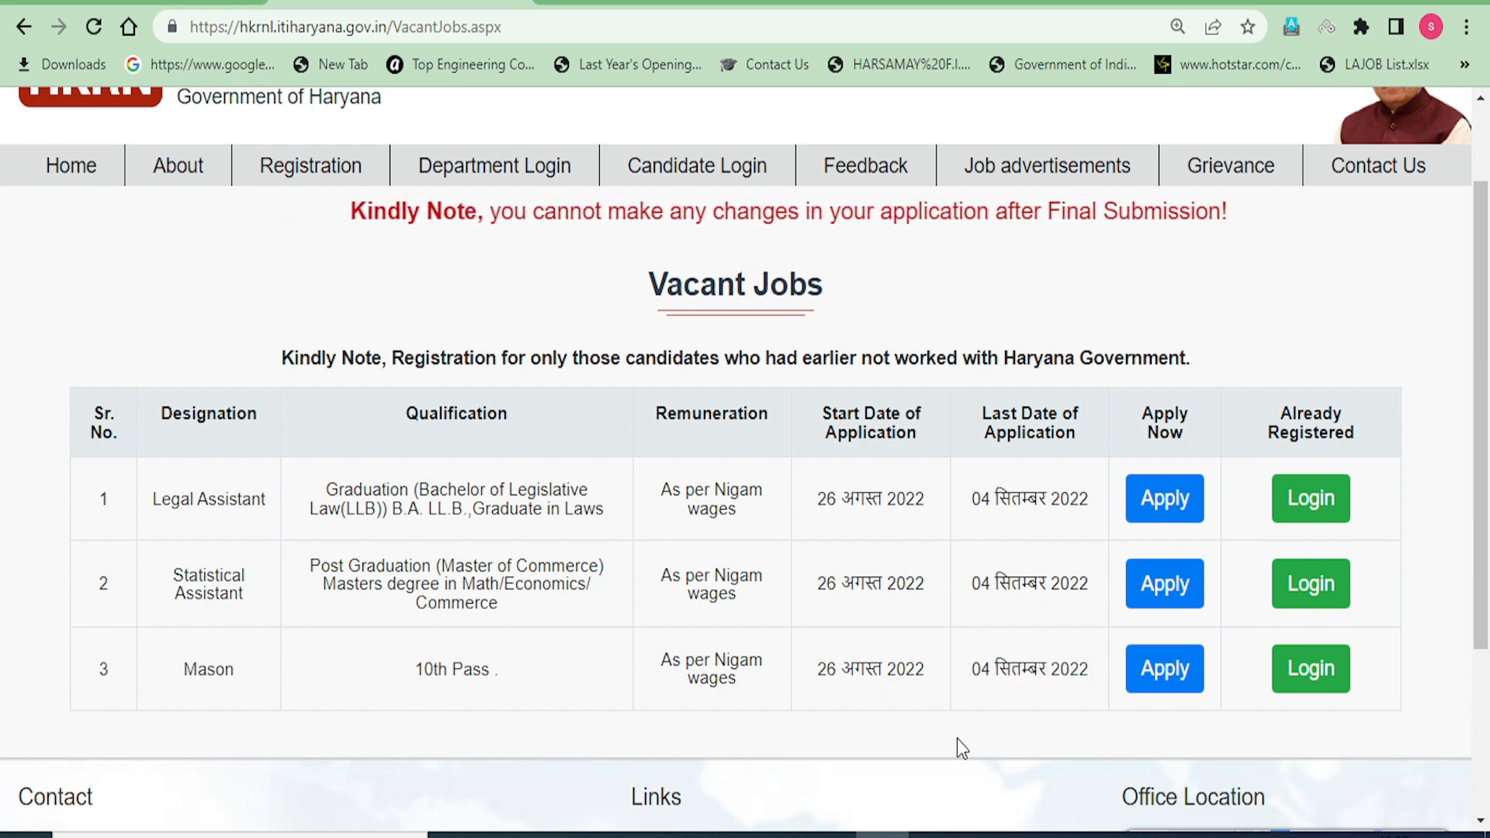
pyautogui.moveTo(662, 293); pyautogui.dragTo(745, 330)
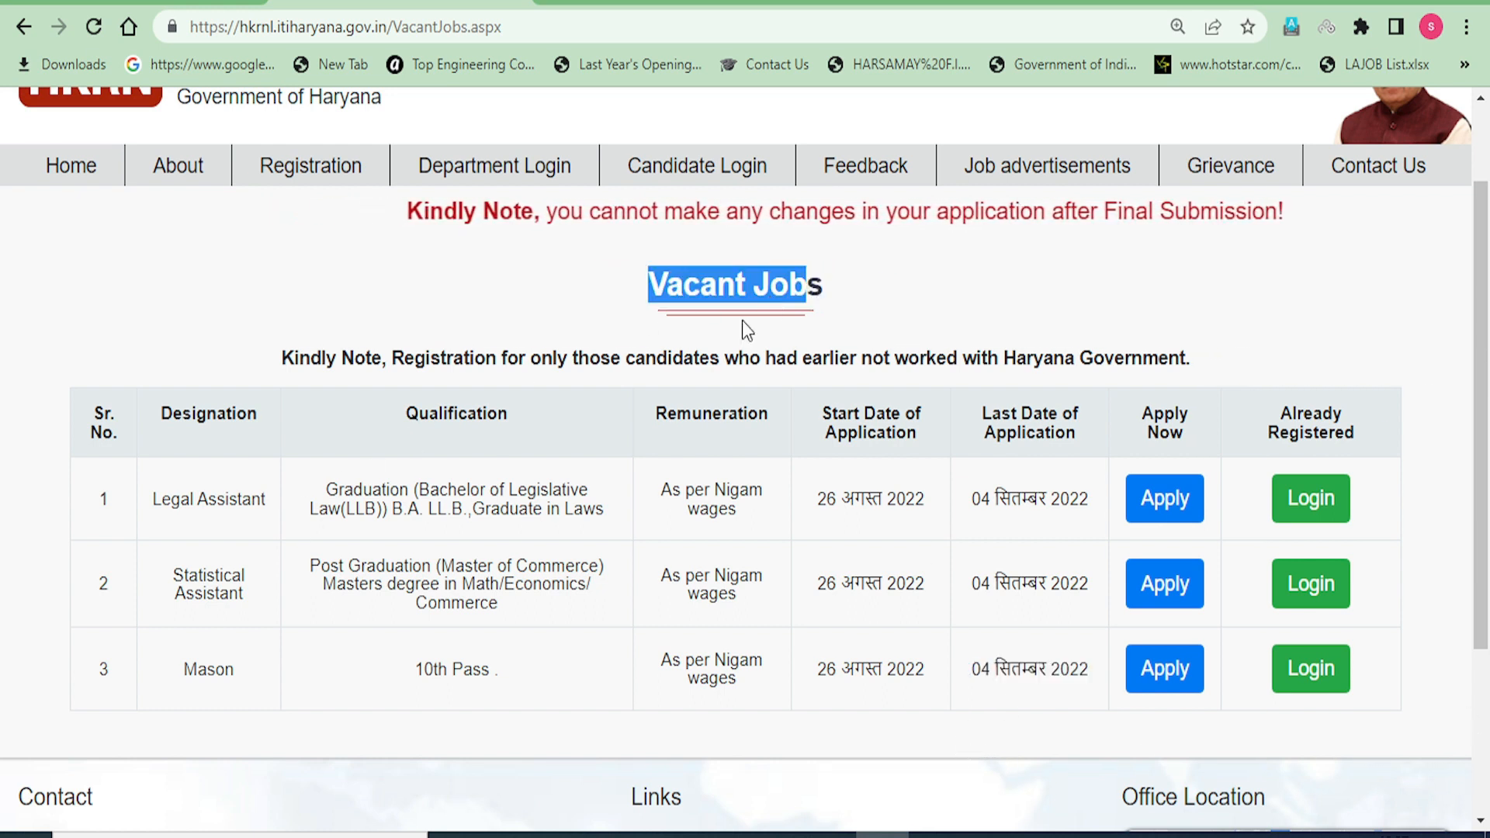
pyautogui.moveTo(151, 500); pyautogui.dragTo(236, 508)
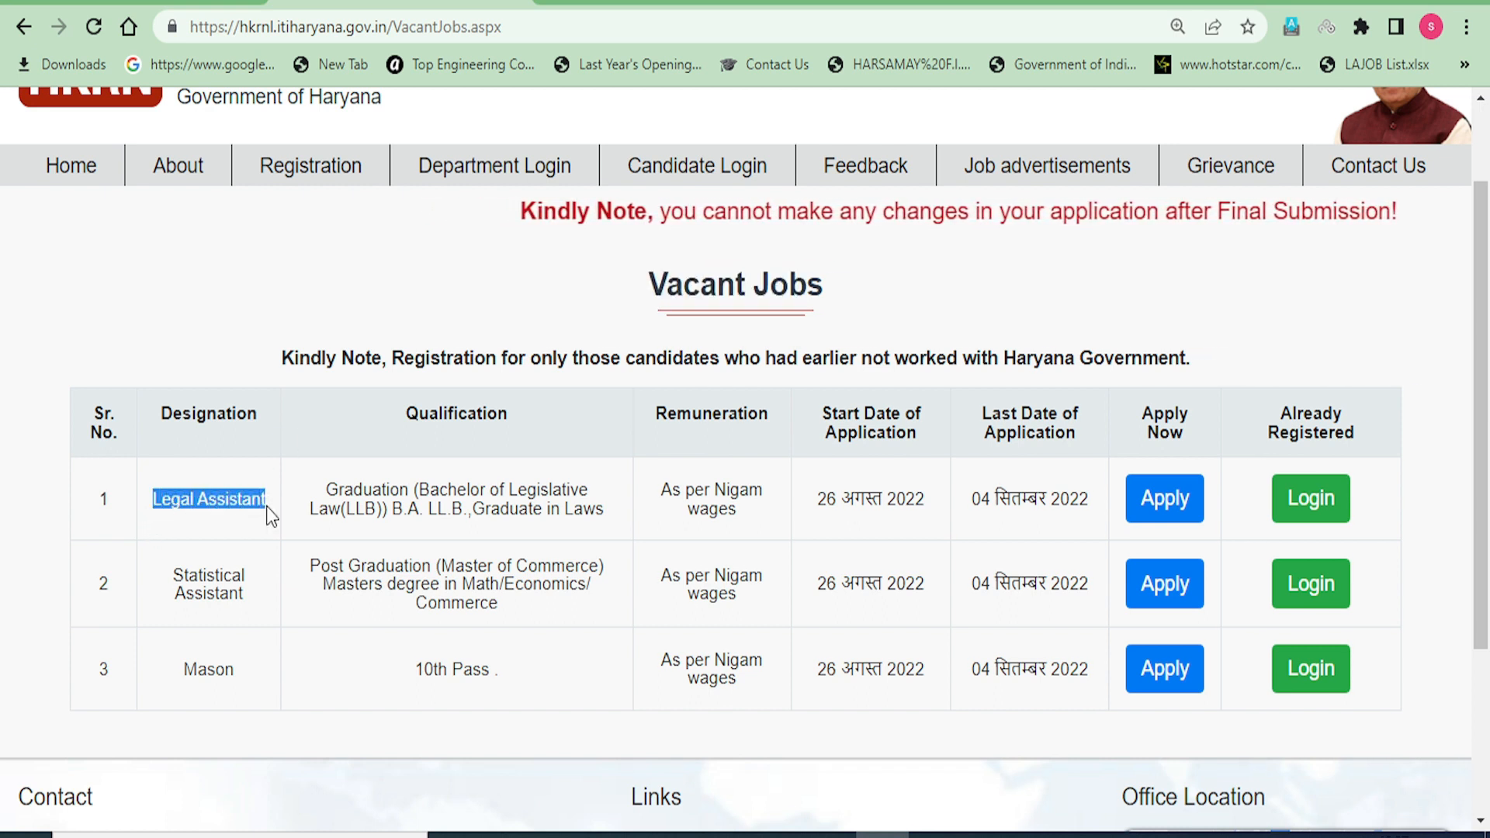
pyautogui.click(253, 521)
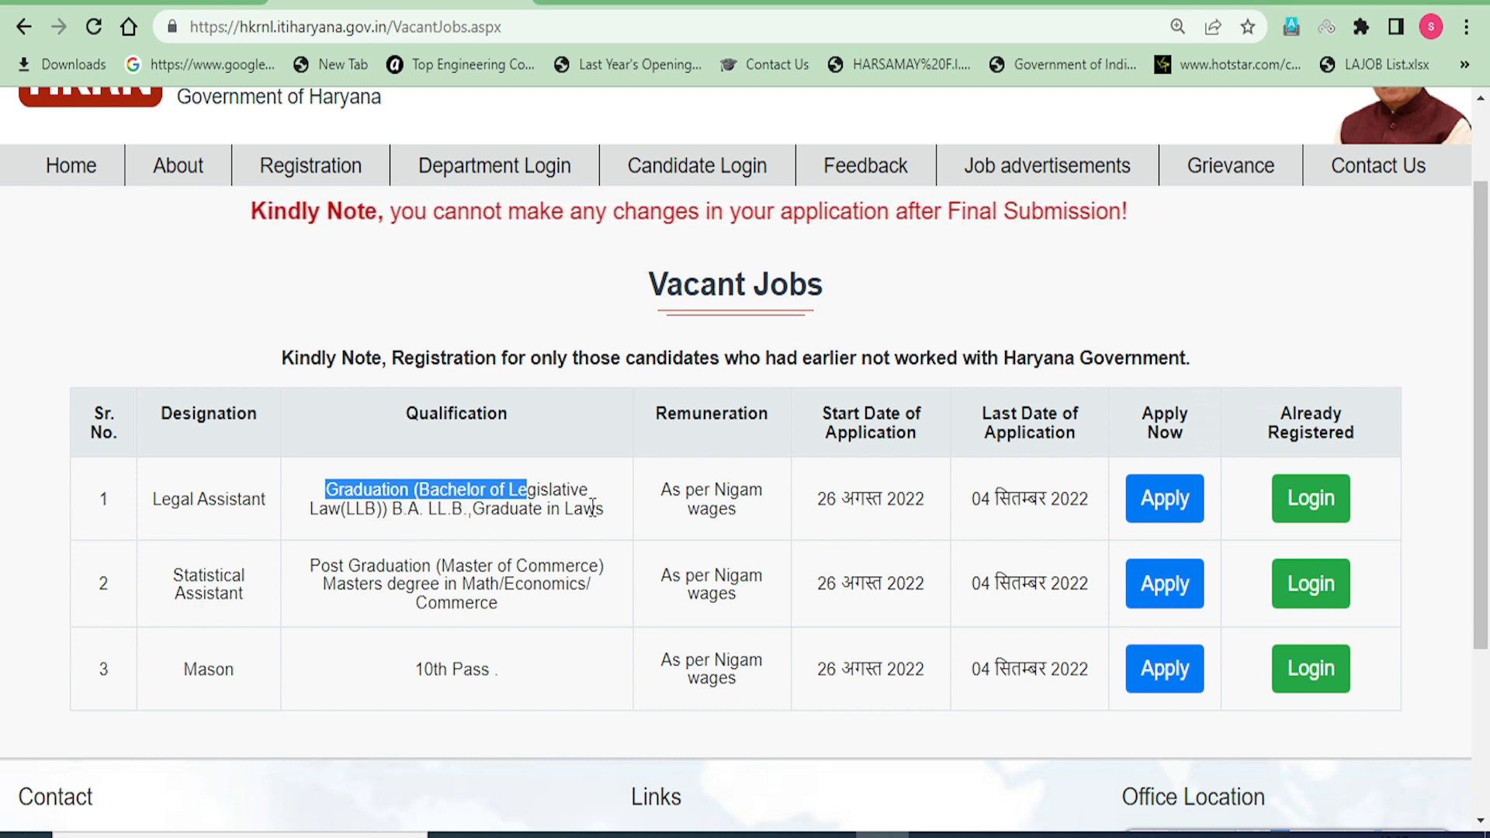
pyautogui.moveTo(602, 506); pyautogui.dragTo(334, 484)
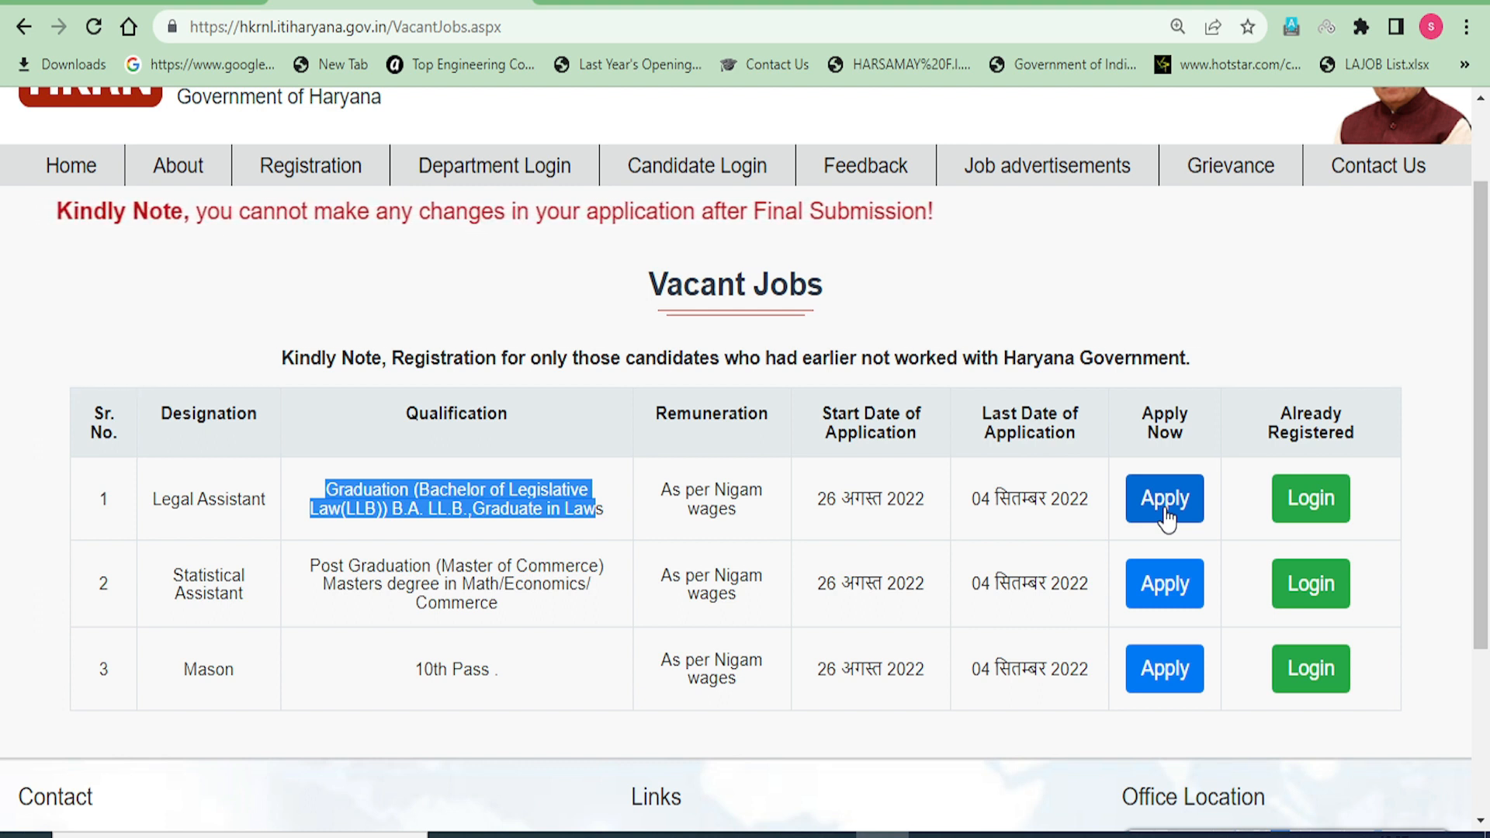
# Step: Review the Statistical Assistant row's designation, qualification and last application date
pyautogui.moveTo(174, 575); pyautogui.dragTo(248, 609)
pyautogui.click(317, 565)
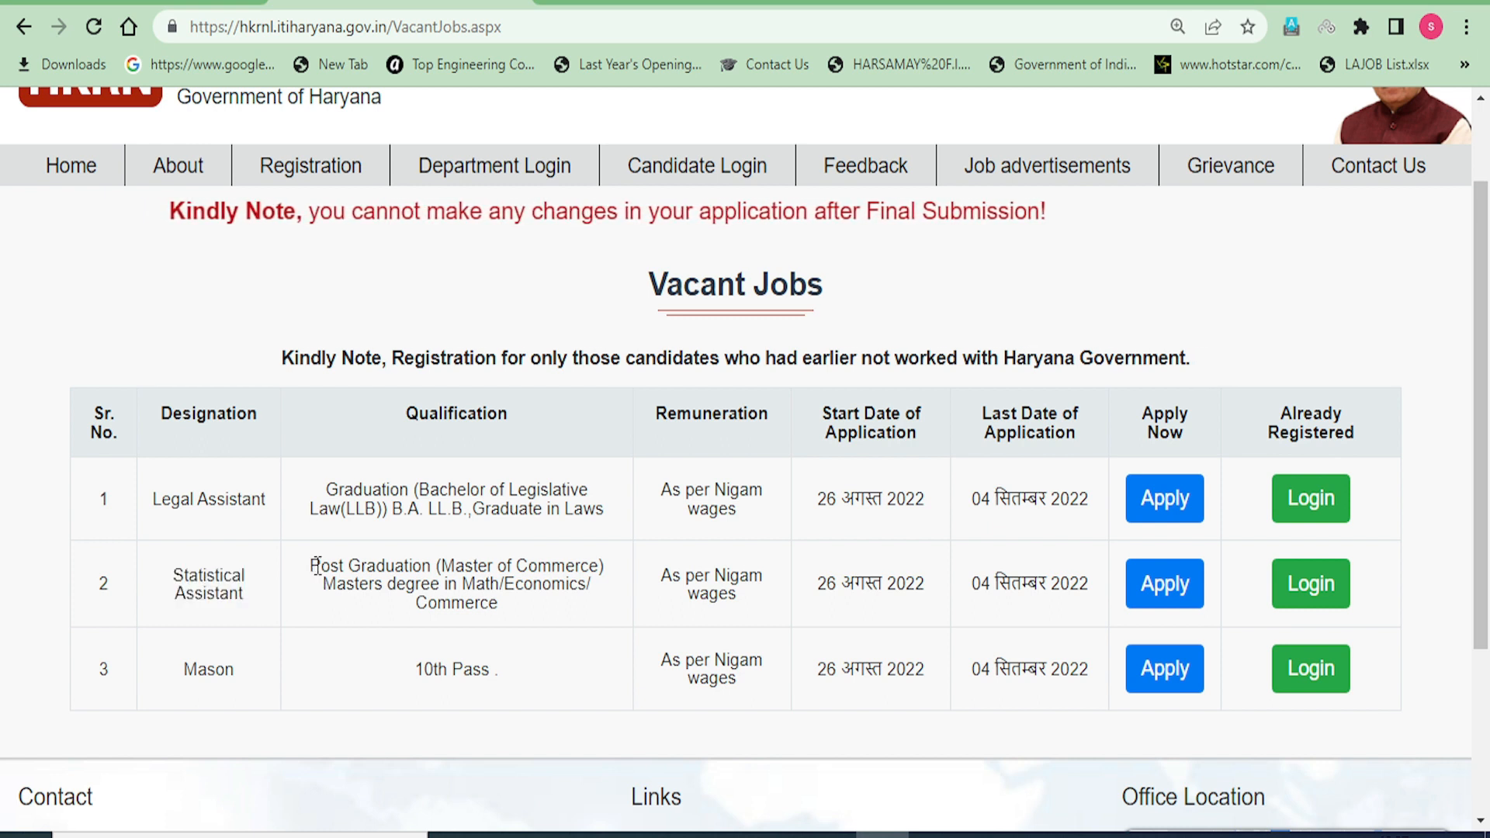
pyautogui.moveTo(398, 567); pyautogui.dragTo(588, 592)
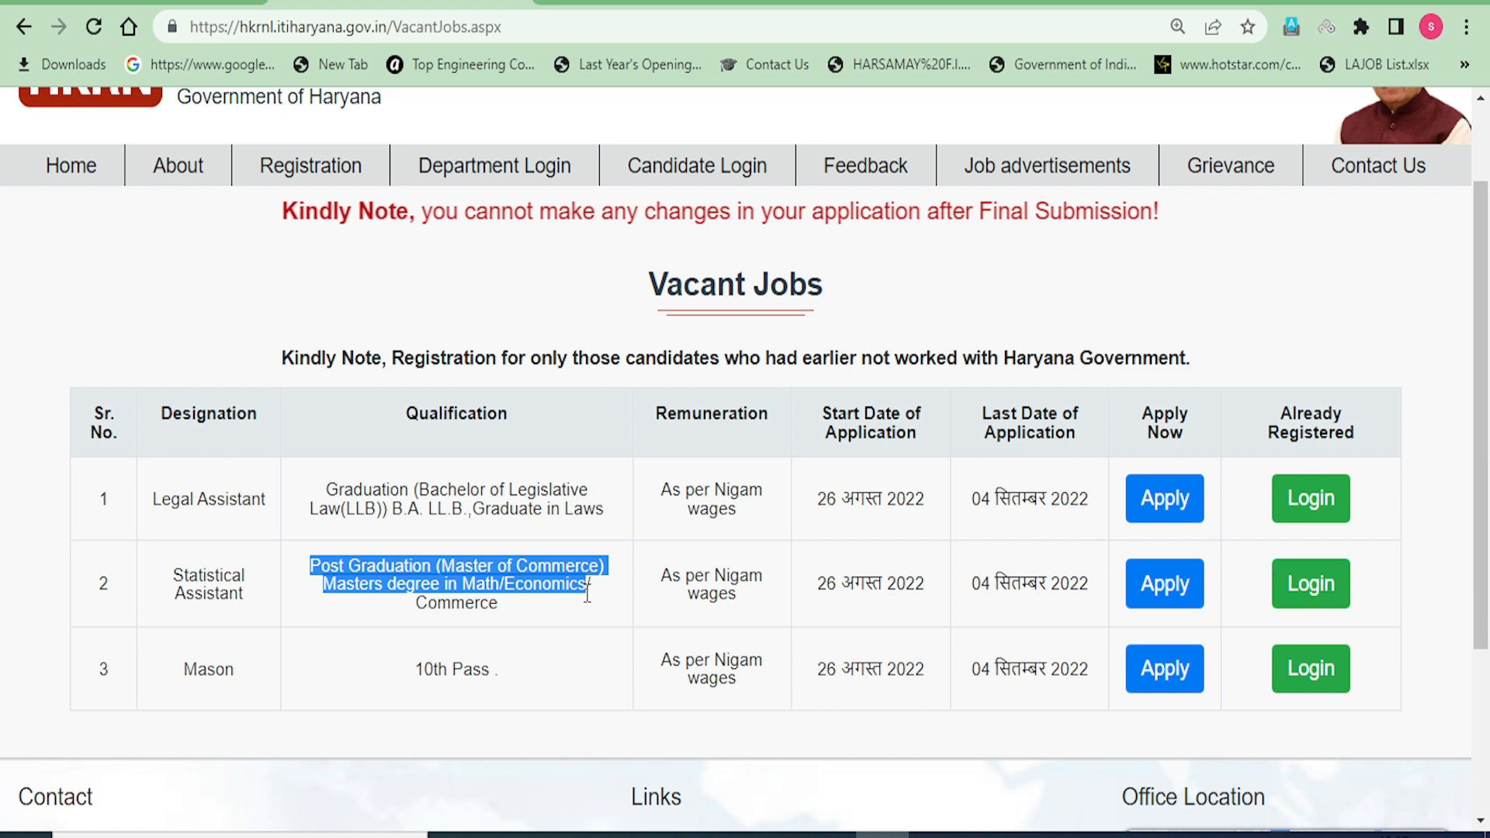
pyautogui.click(540, 610)
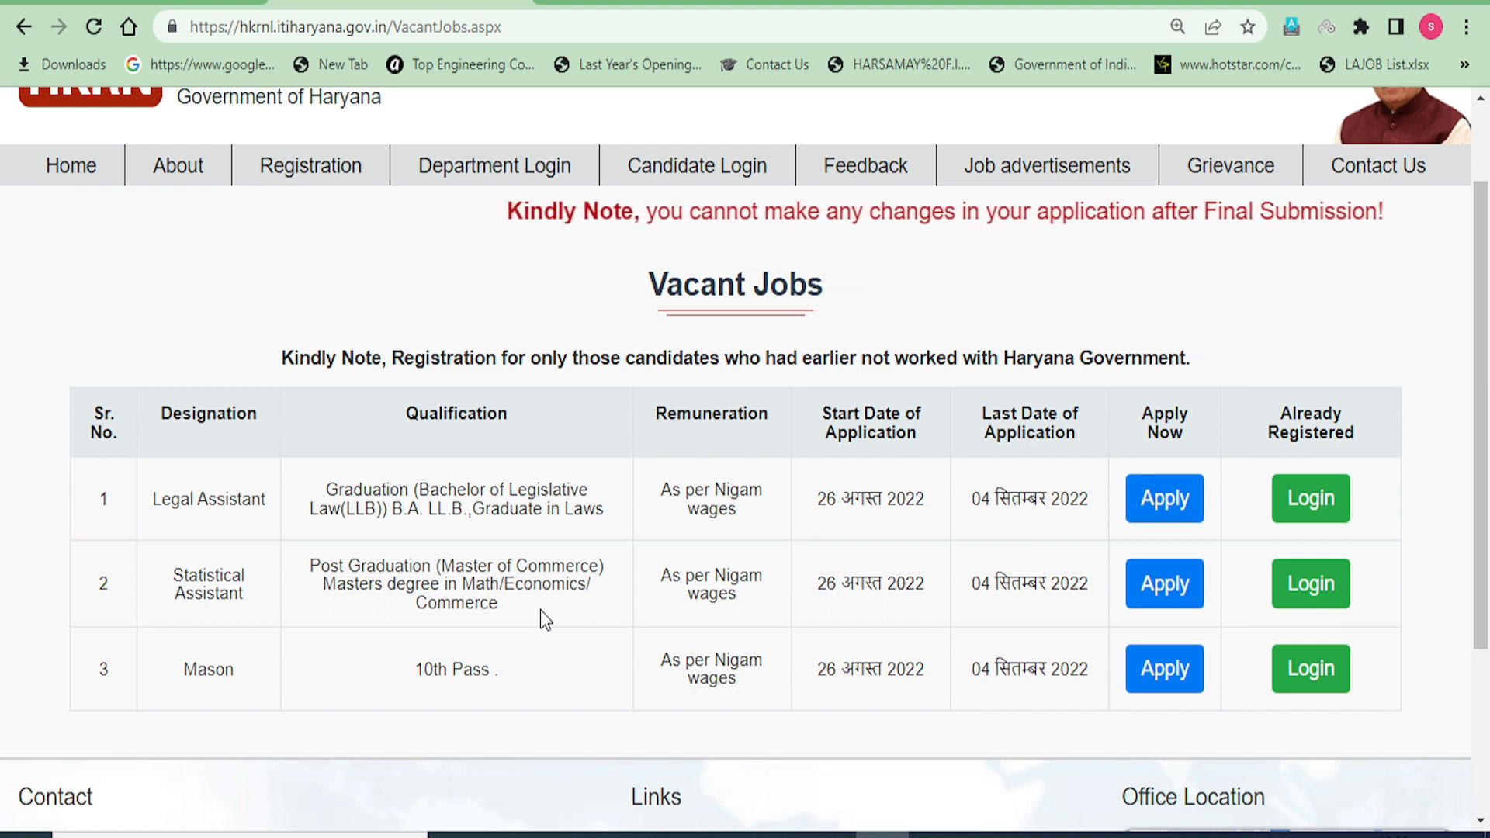
pyautogui.moveTo(972, 584); pyautogui.dragTo(1100, 609)
pyautogui.moveTo(147, 592); pyautogui.dragTo(411, 593)
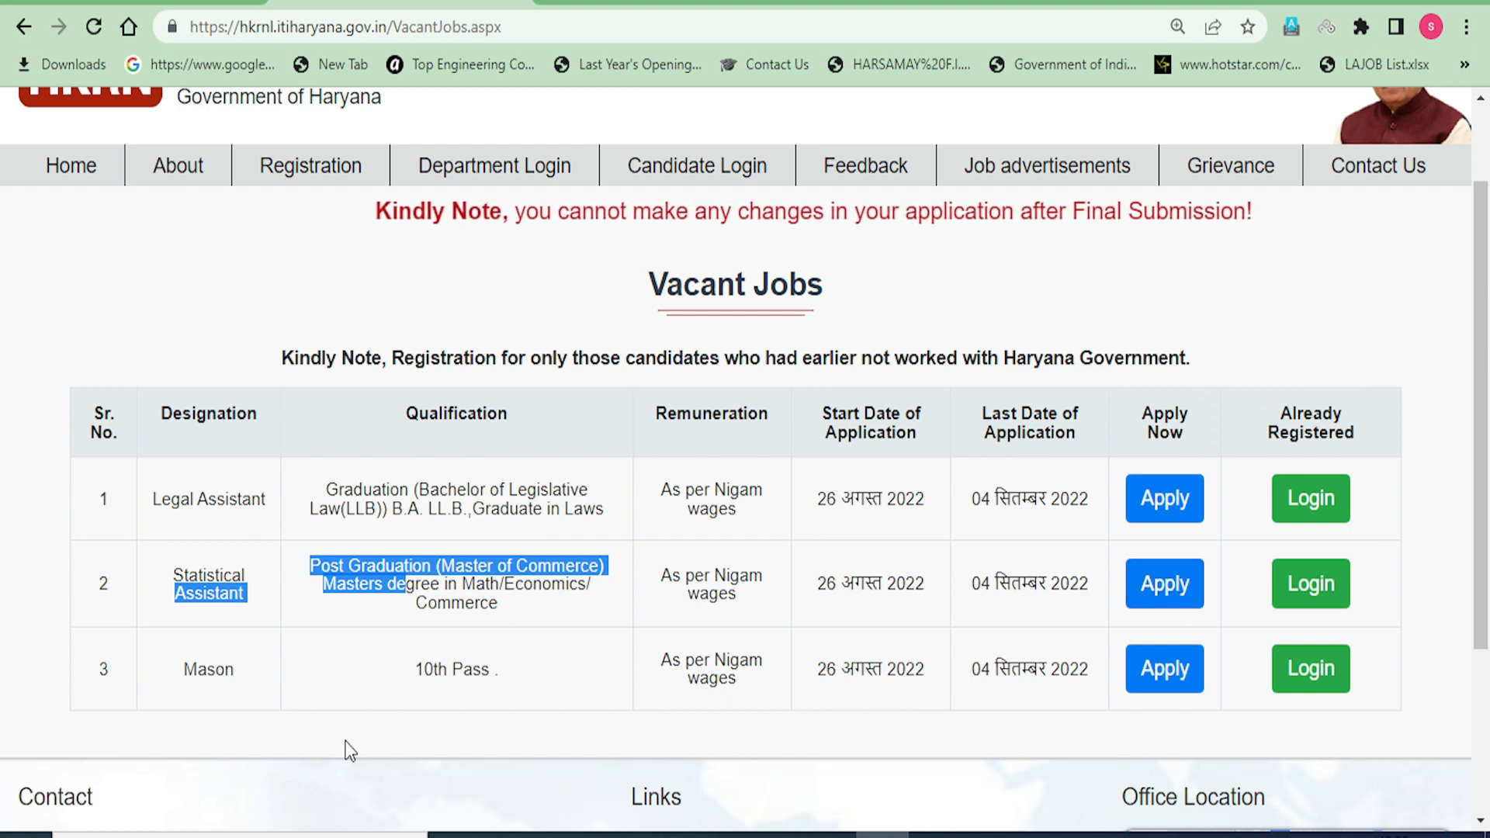
pyautogui.click(164, 705)
pyautogui.click(258, 737)
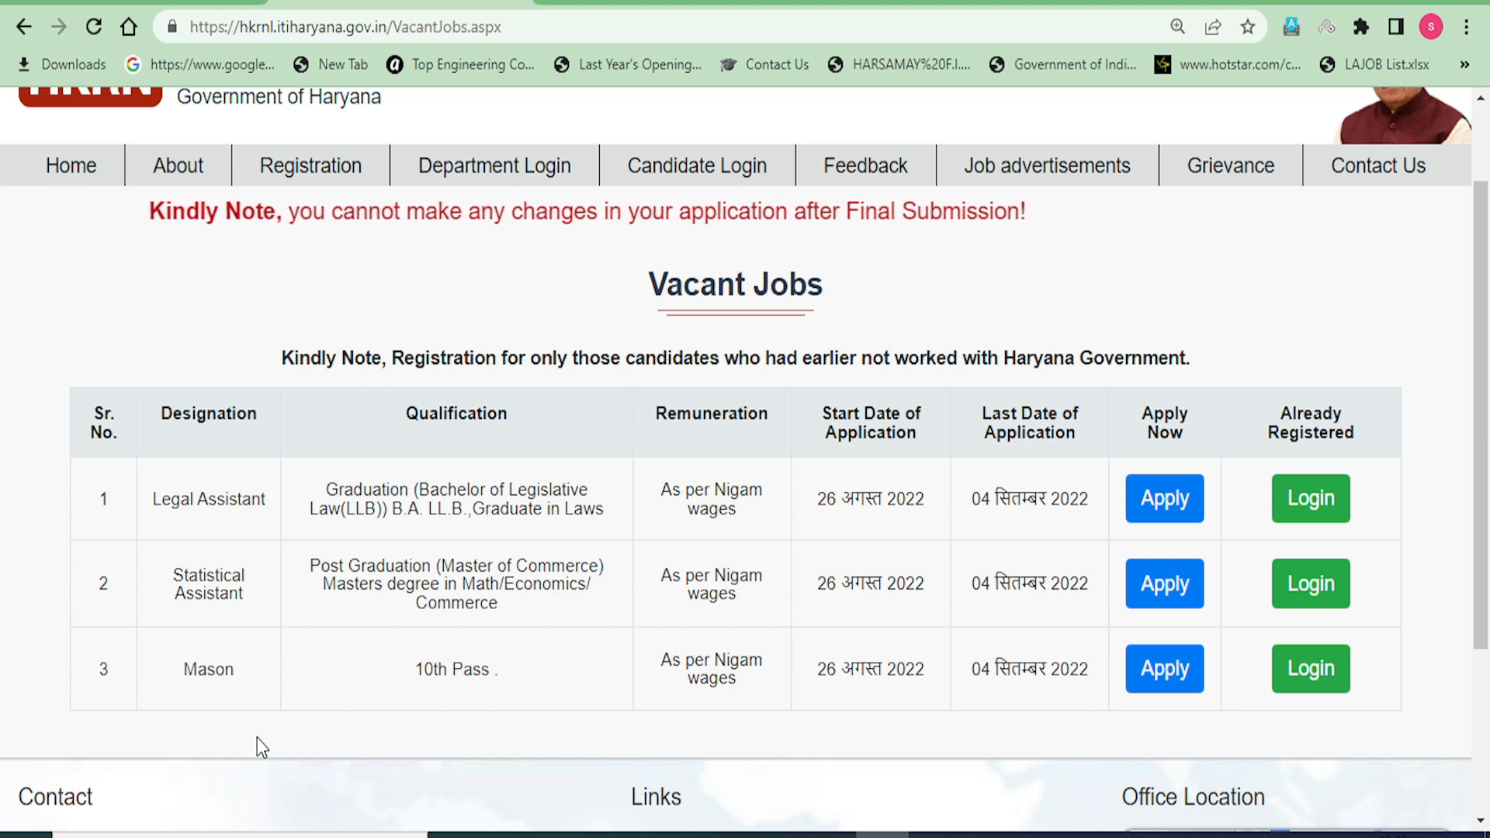
# Step: Check Mason's 10th Pass qualification and last date, then apply for the Mason post
pyautogui.moveTo(409, 673); pyautogui.dragTo(510, 679)
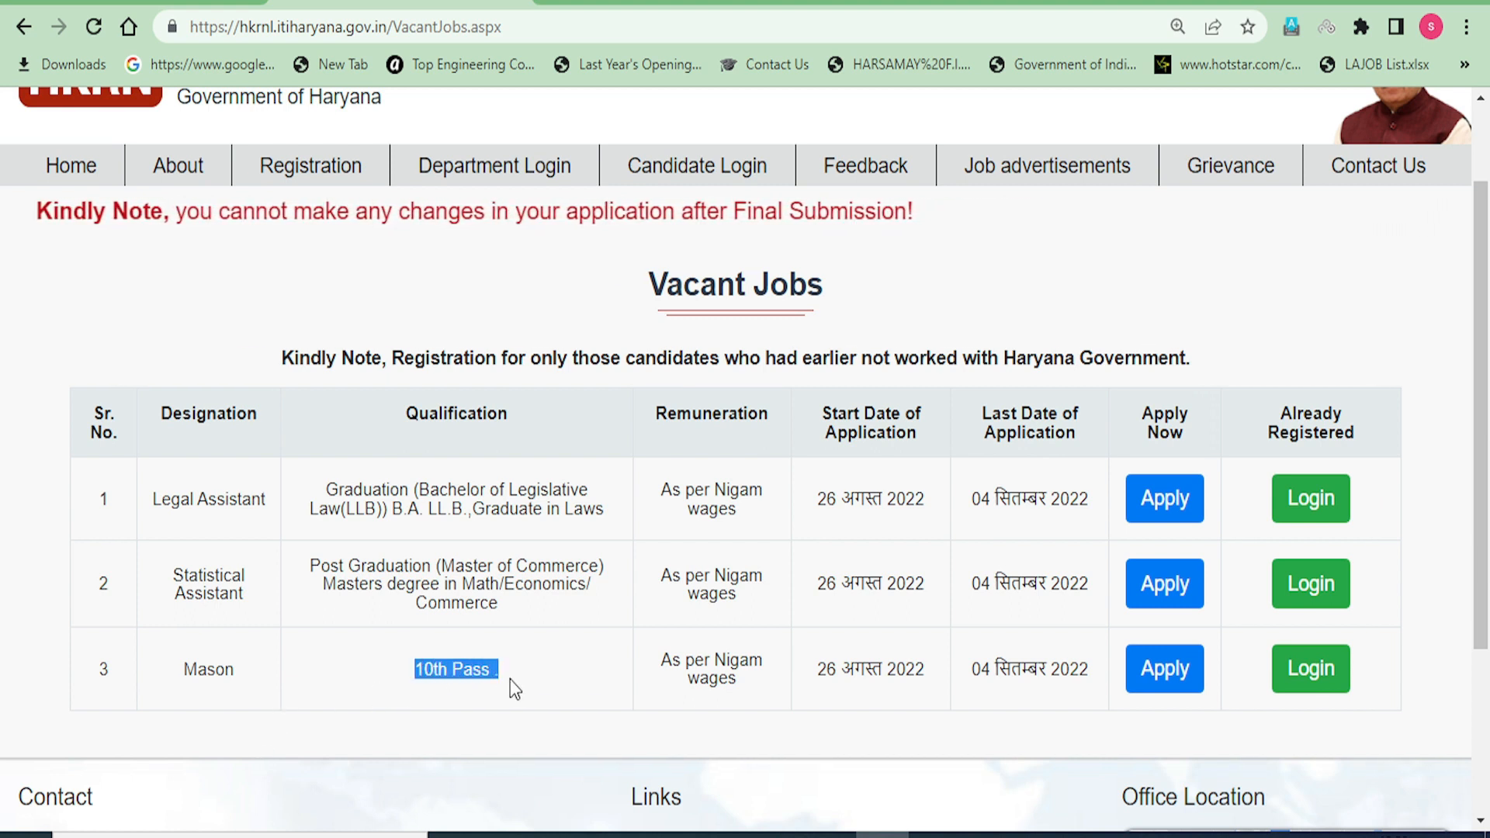
pyautogui.click(543, 673)
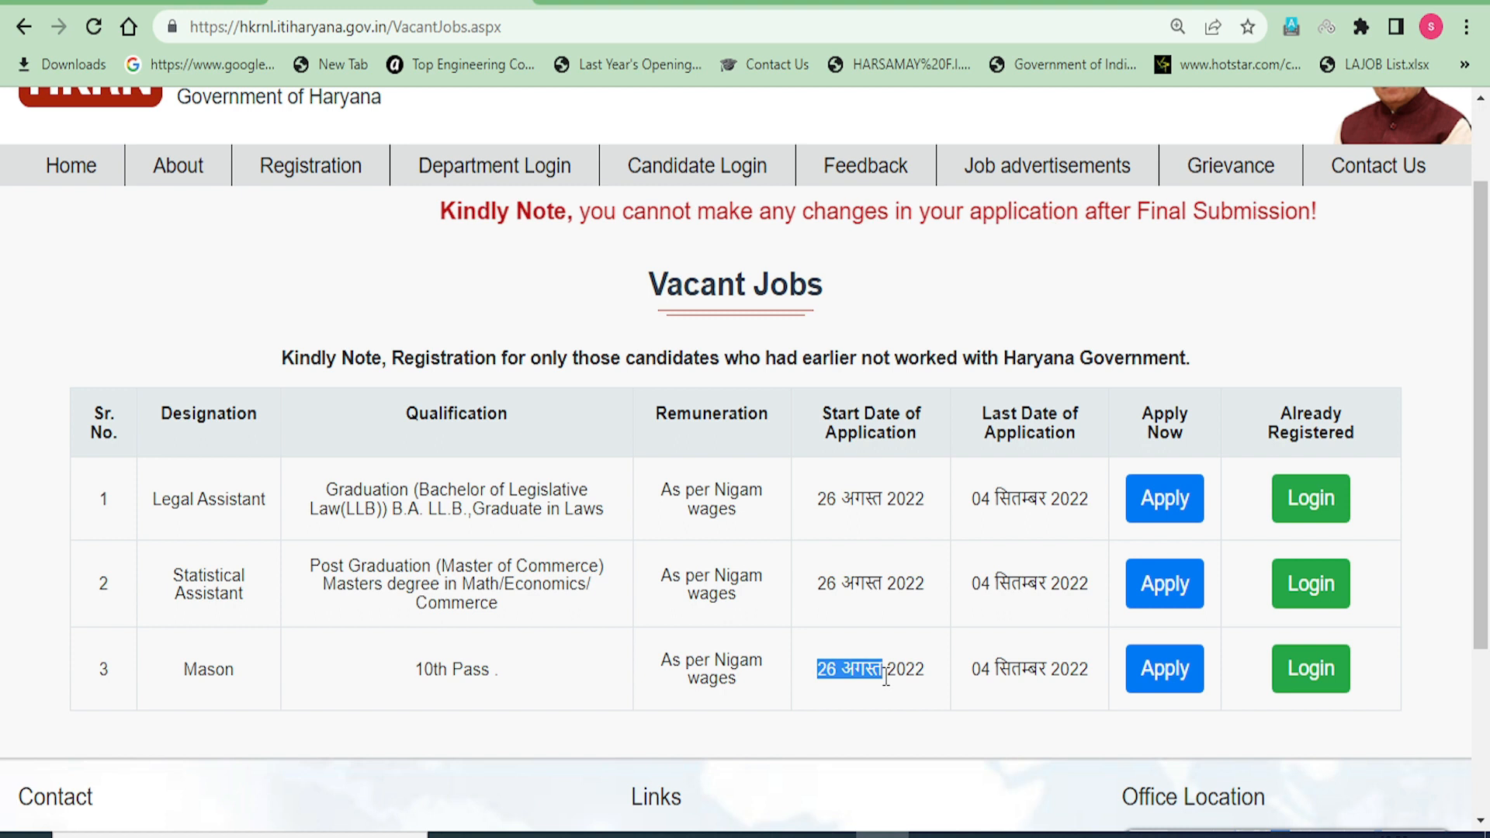
pyautogui.moveTo(968, 669); pyautogui.dragTo(1095, 672)
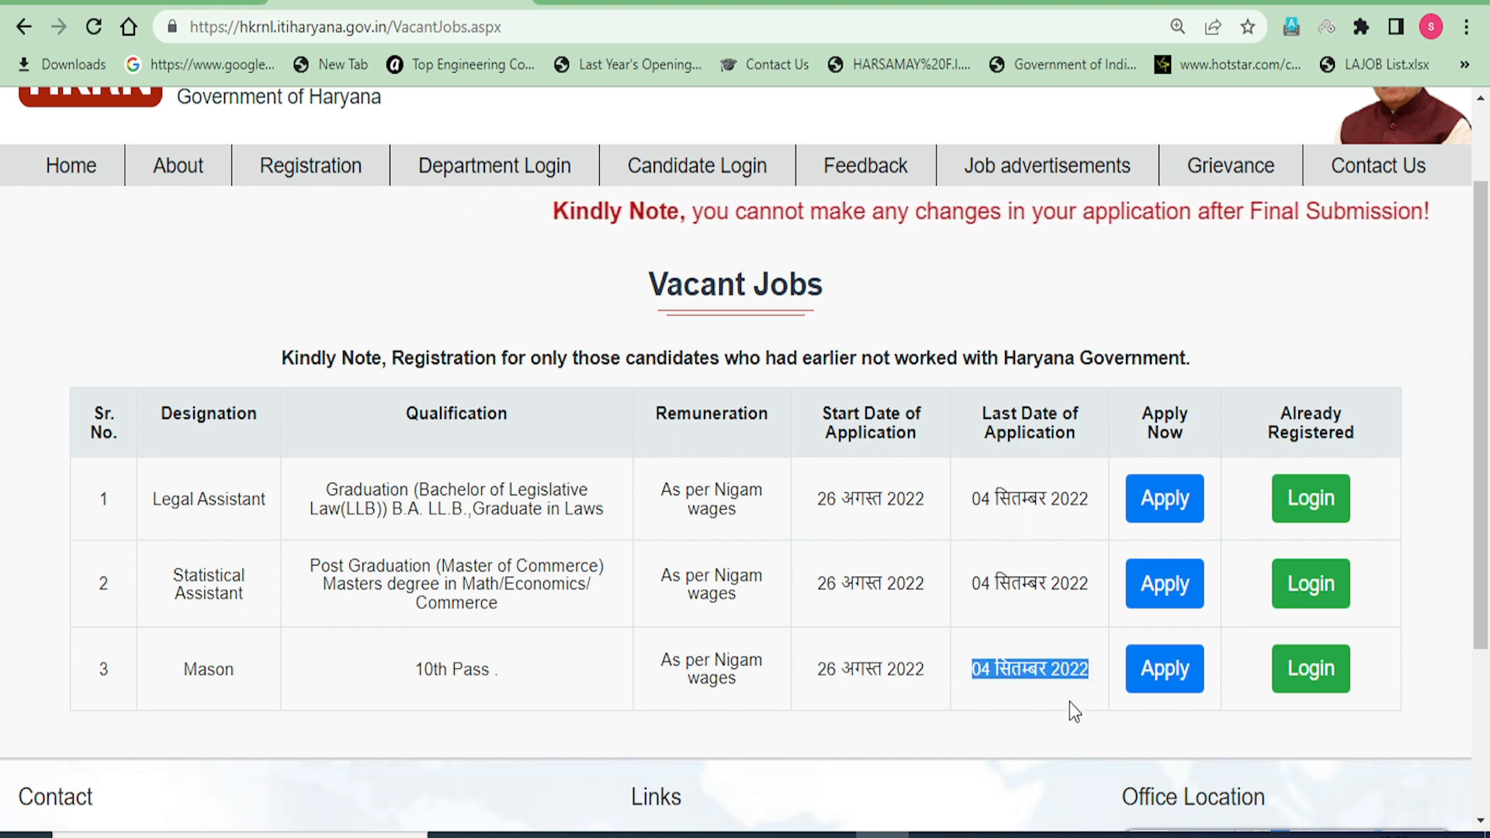
pyautogui.click(1014, 677)
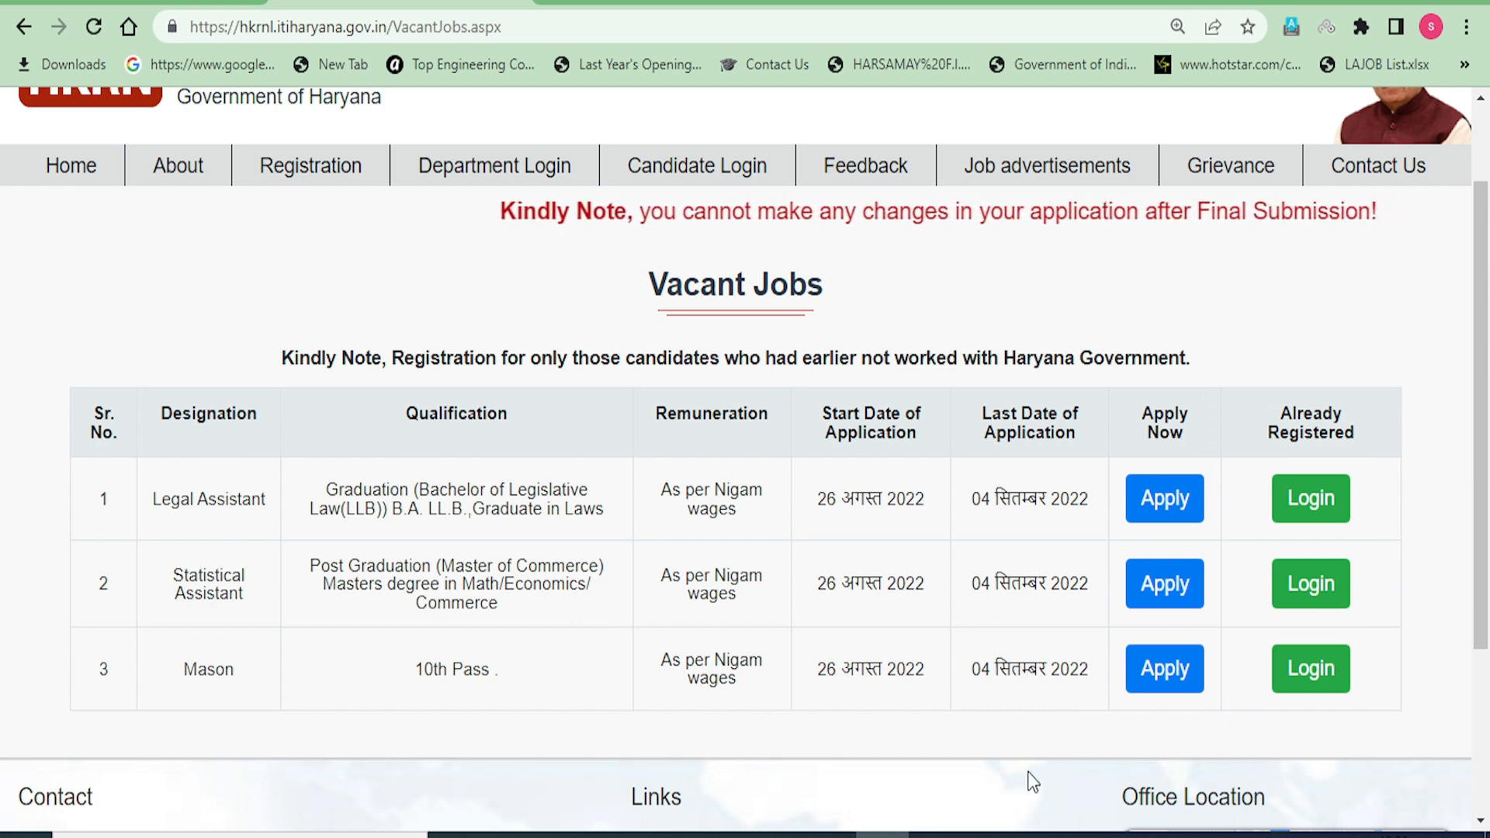
pyautogui.click(1156, 675)
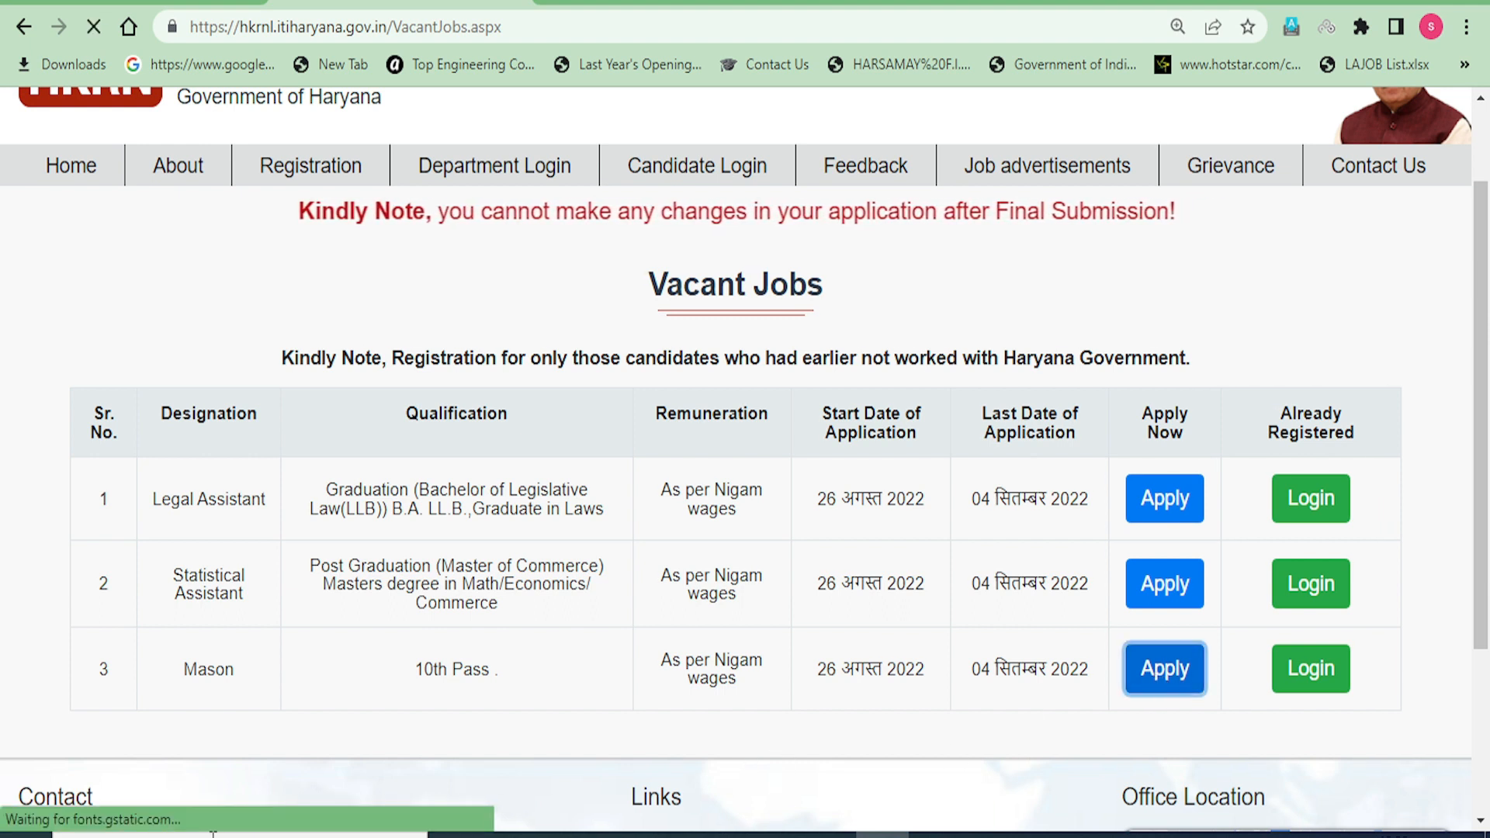
# Step: Enter the PPP Family ID and display the family's members
pyautogui.click(797, 332)
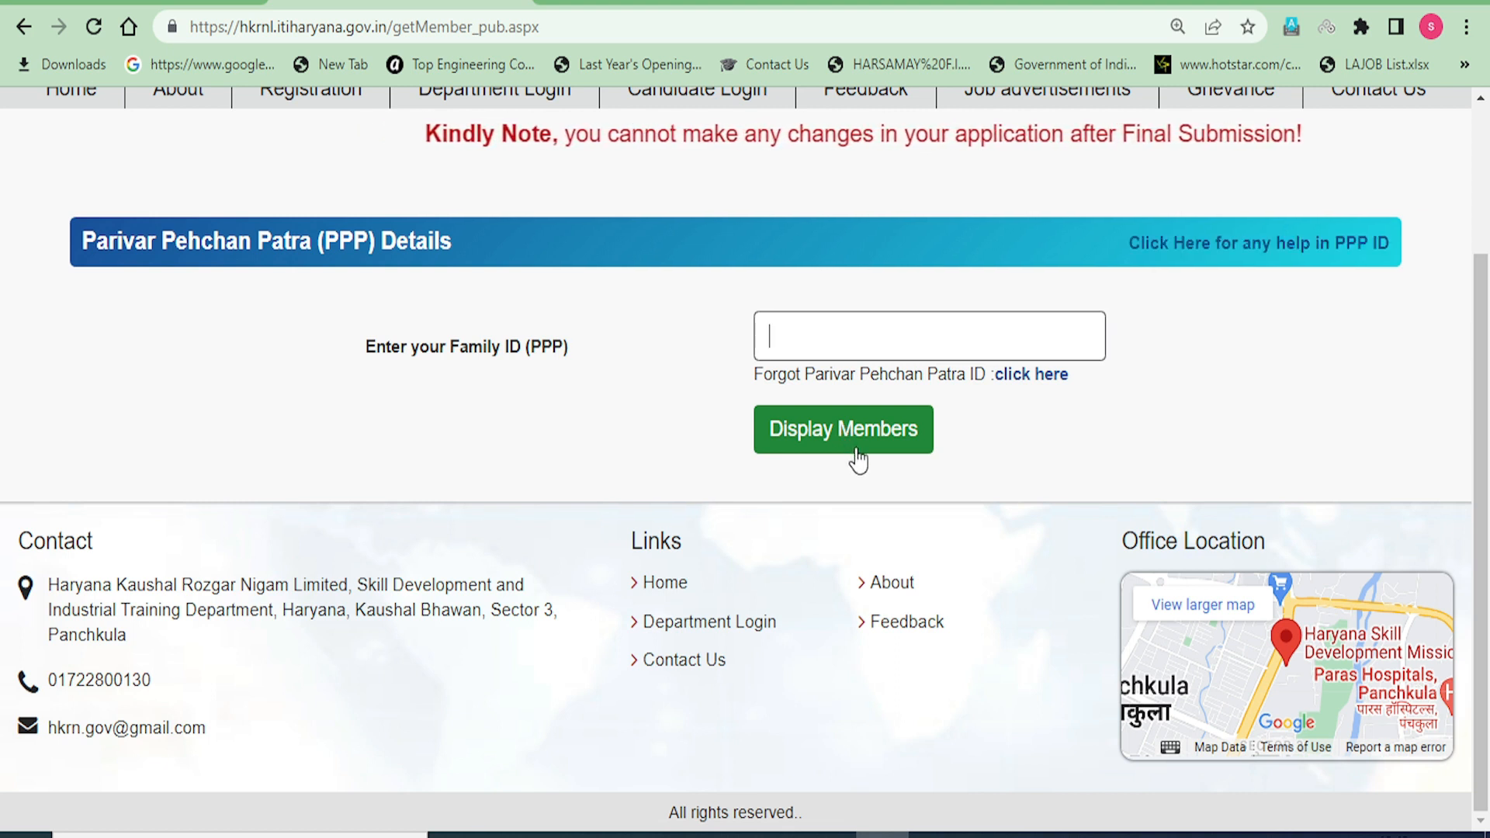
pyautogui.click(842, 330)
pyautogui.write('3')
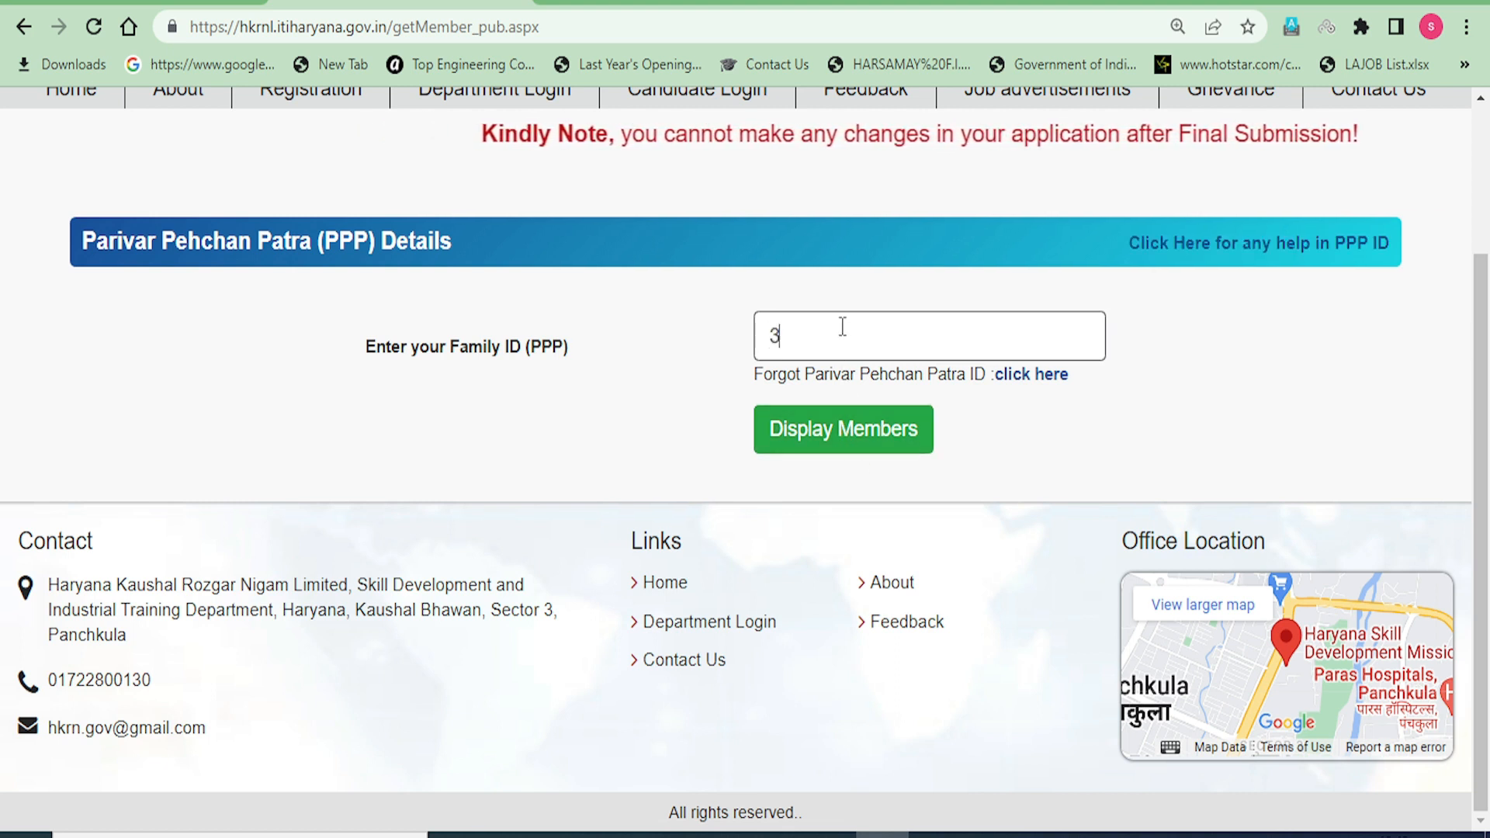
pyautogui.write('ds')
pyautogui.click(877, 431)
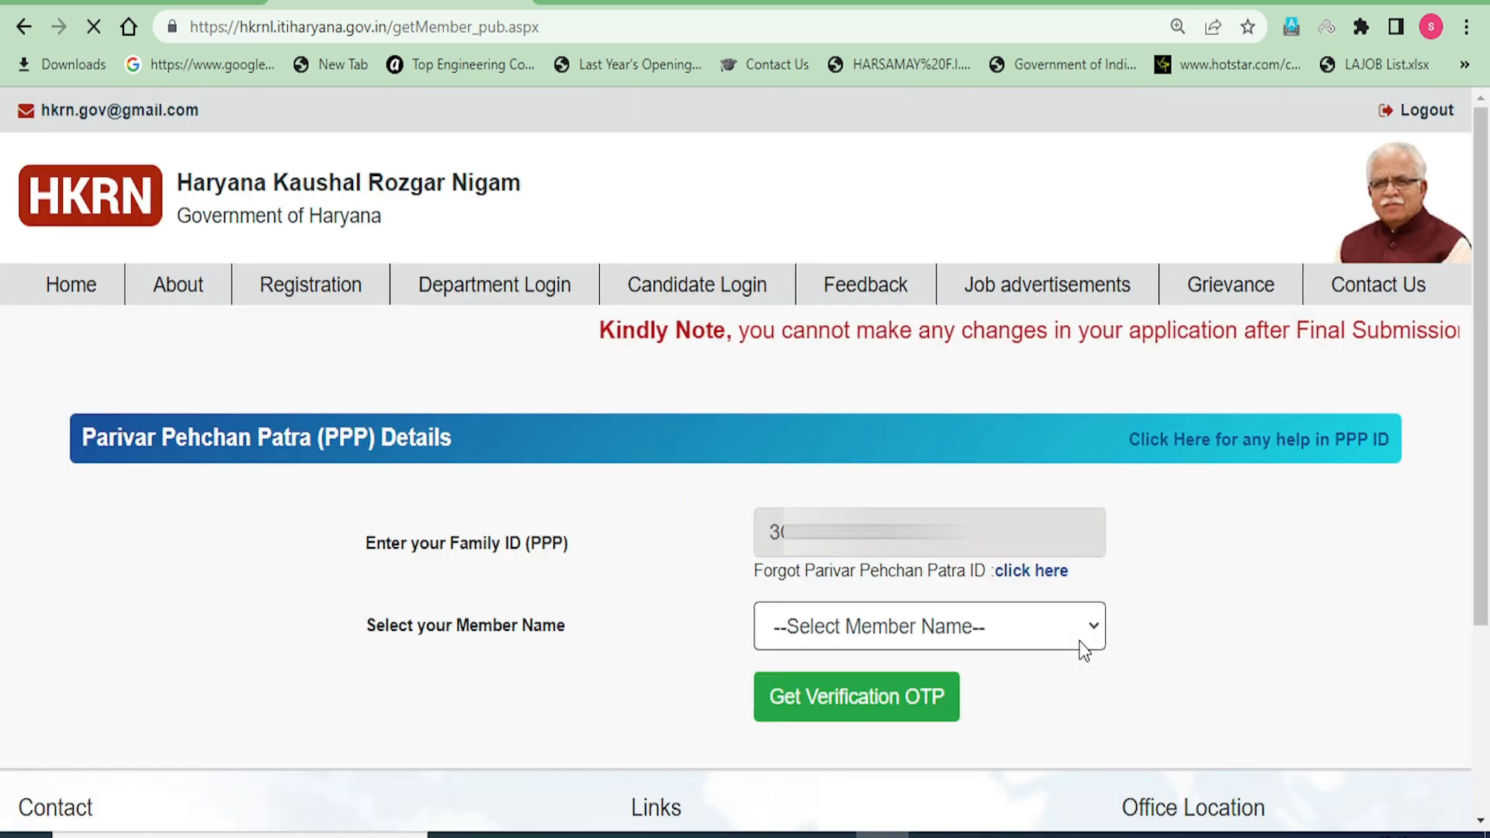
# Step: Select the applying family member and request a verification OTP on the registered mobile
pyautogui.scroll(-3, 1134, 528)
pyautogui.click(1013, 427)
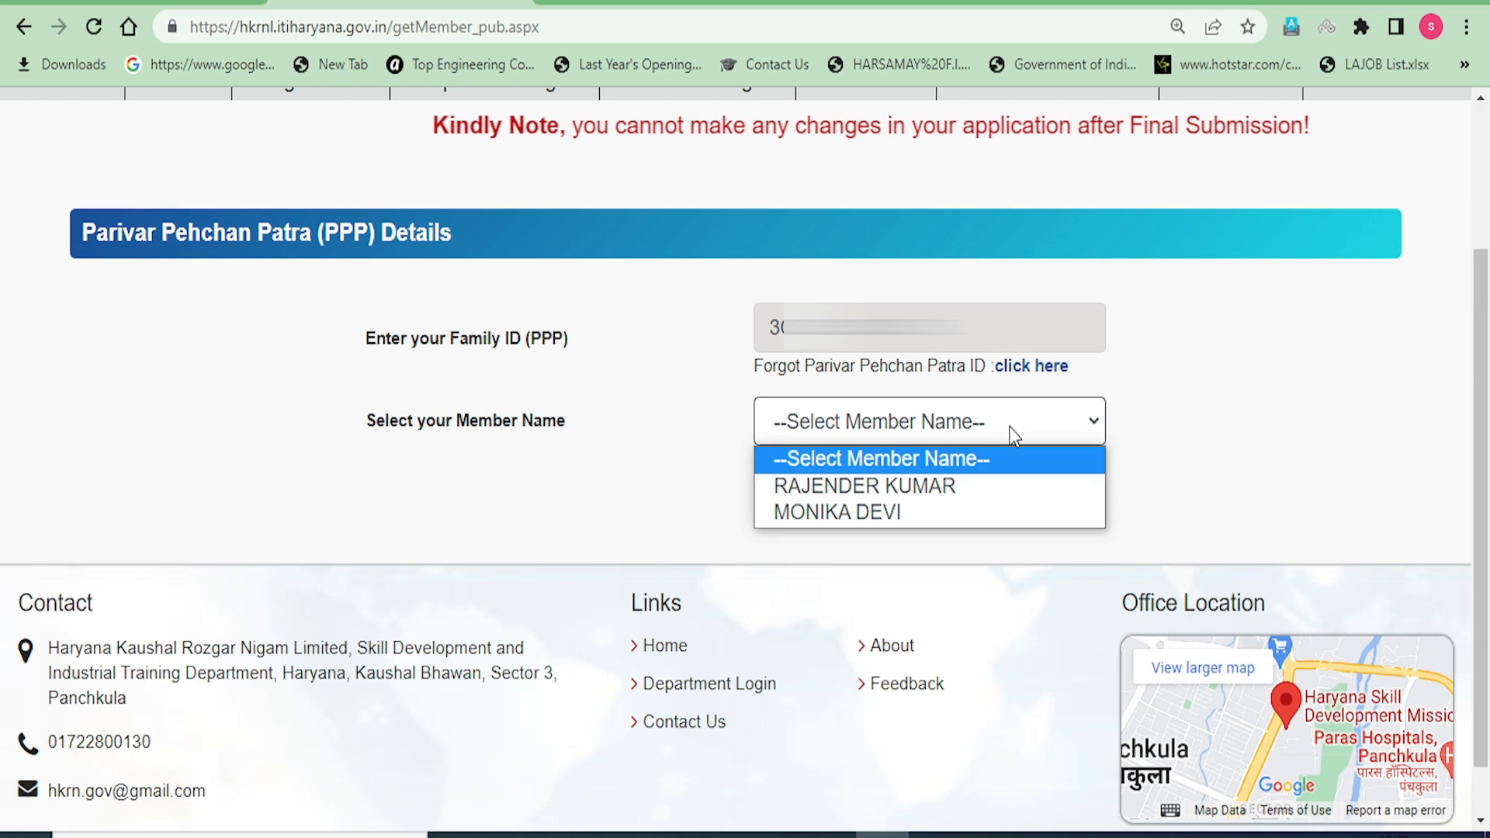
pyautogui.click(869, 488)
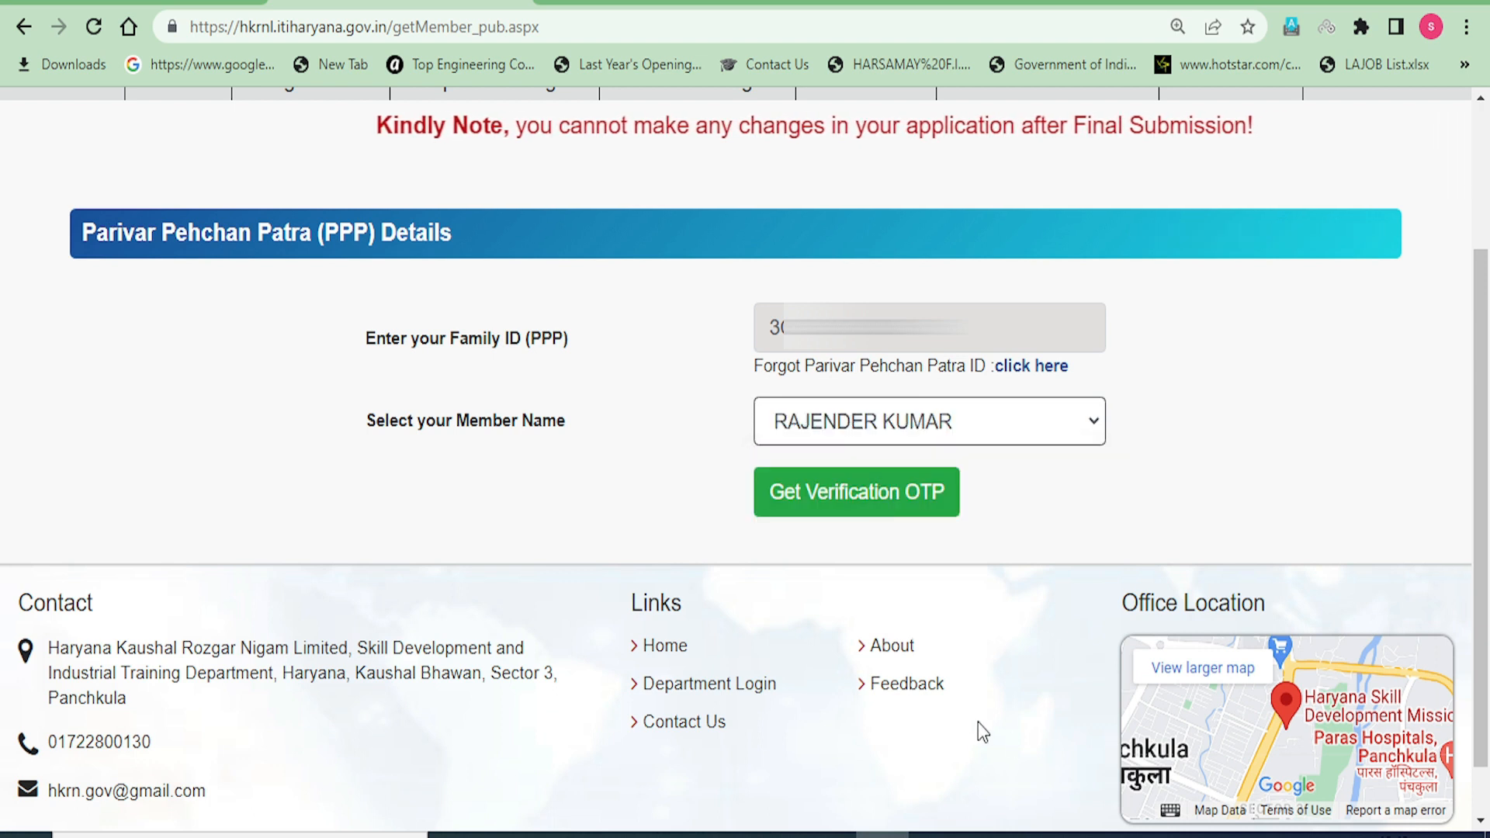
pyautogui.click(824, 494)
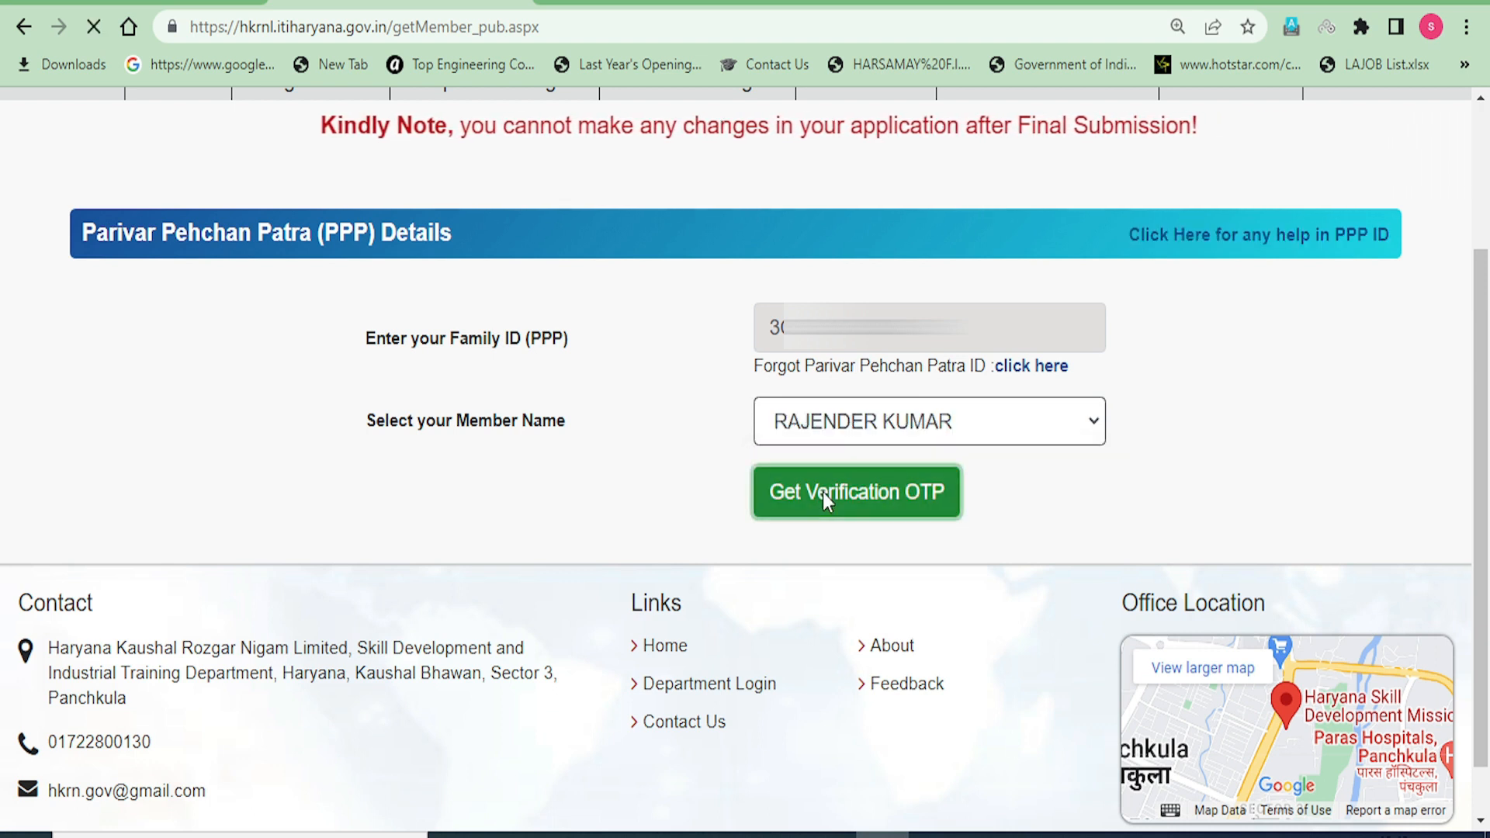
pyautogui.scroll(-2, 1382, 682)
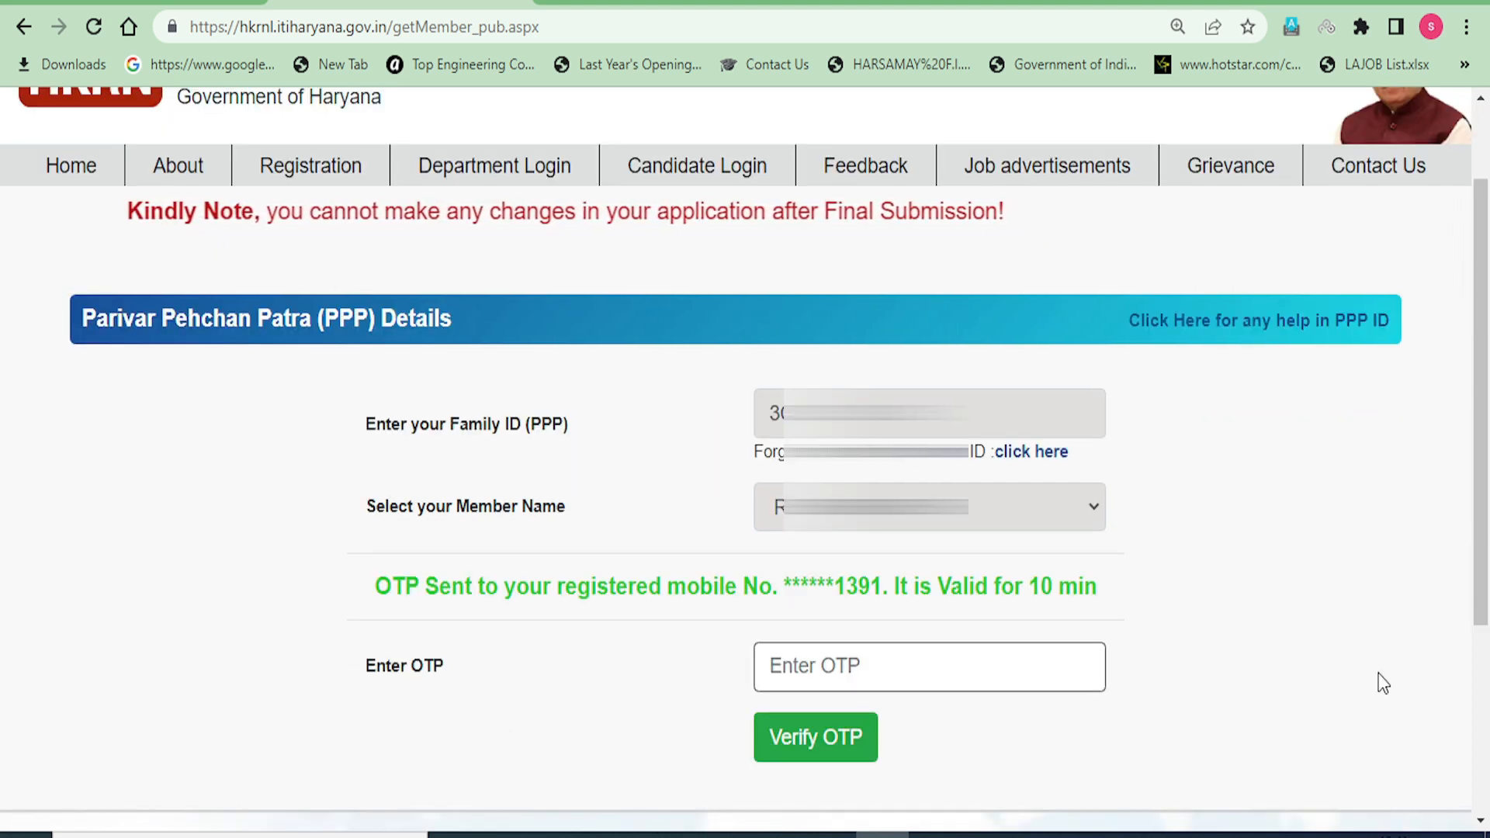
# Step: Enter the received OTP and verify it to open the Member Details form
pyautogui.click(987, 651)
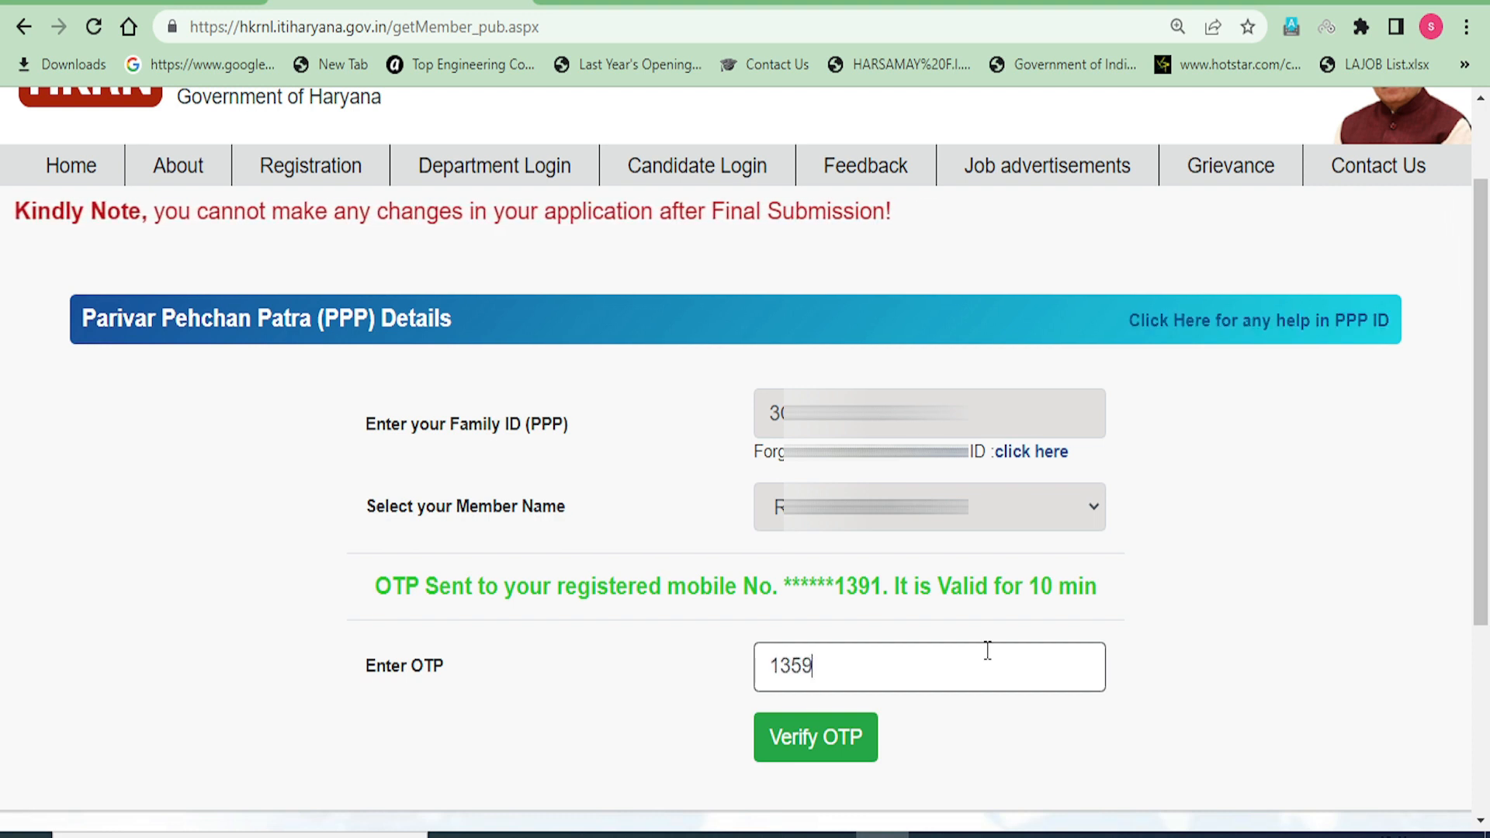
pyautogui.click(835, 743)
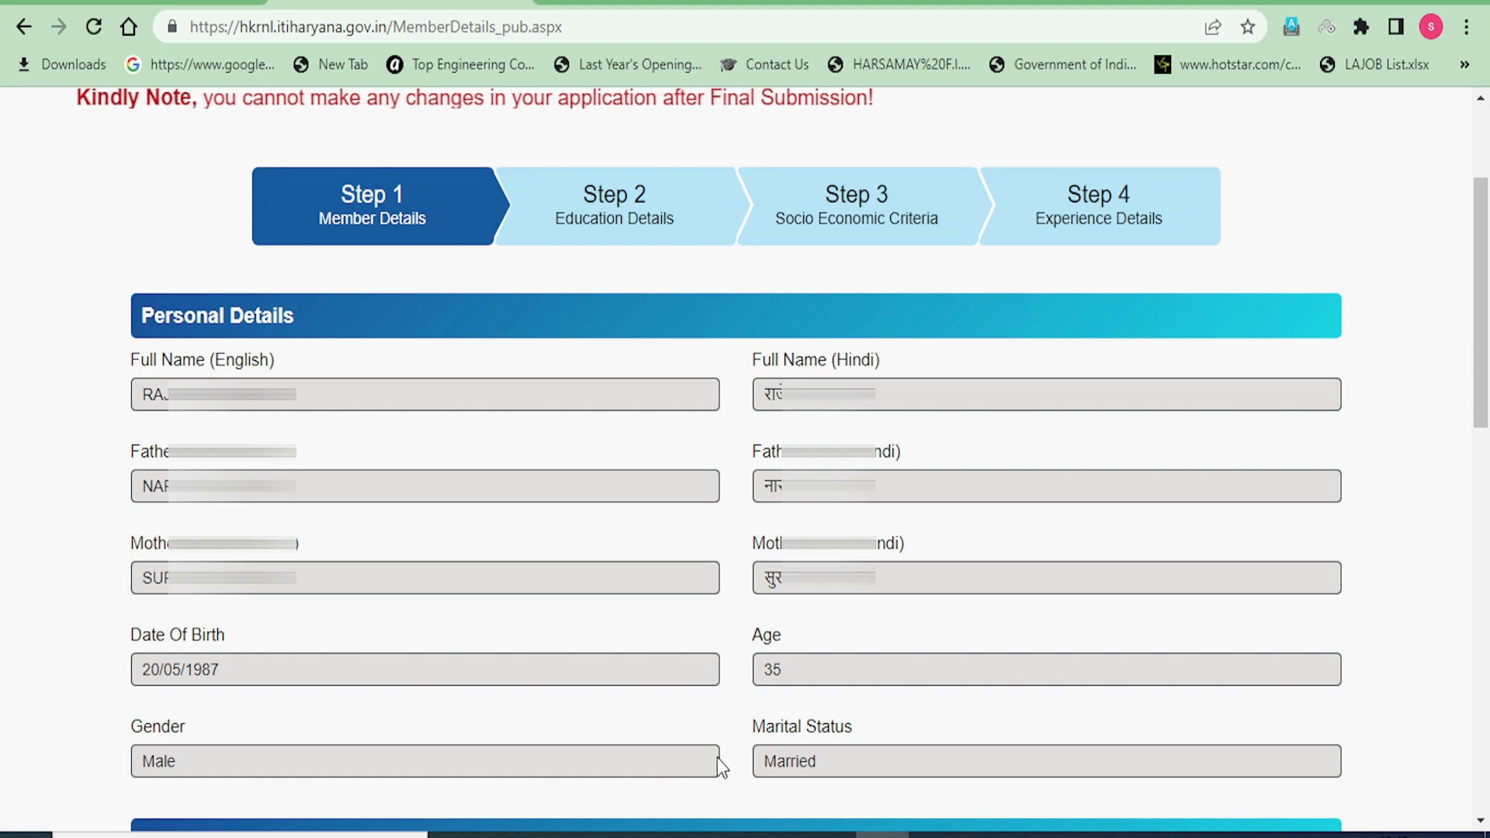
# Step: Scroll through Member Details, reviewing the Communication Details section, down to the confirmation
pyautogui.scroll(-8, 702, 738)
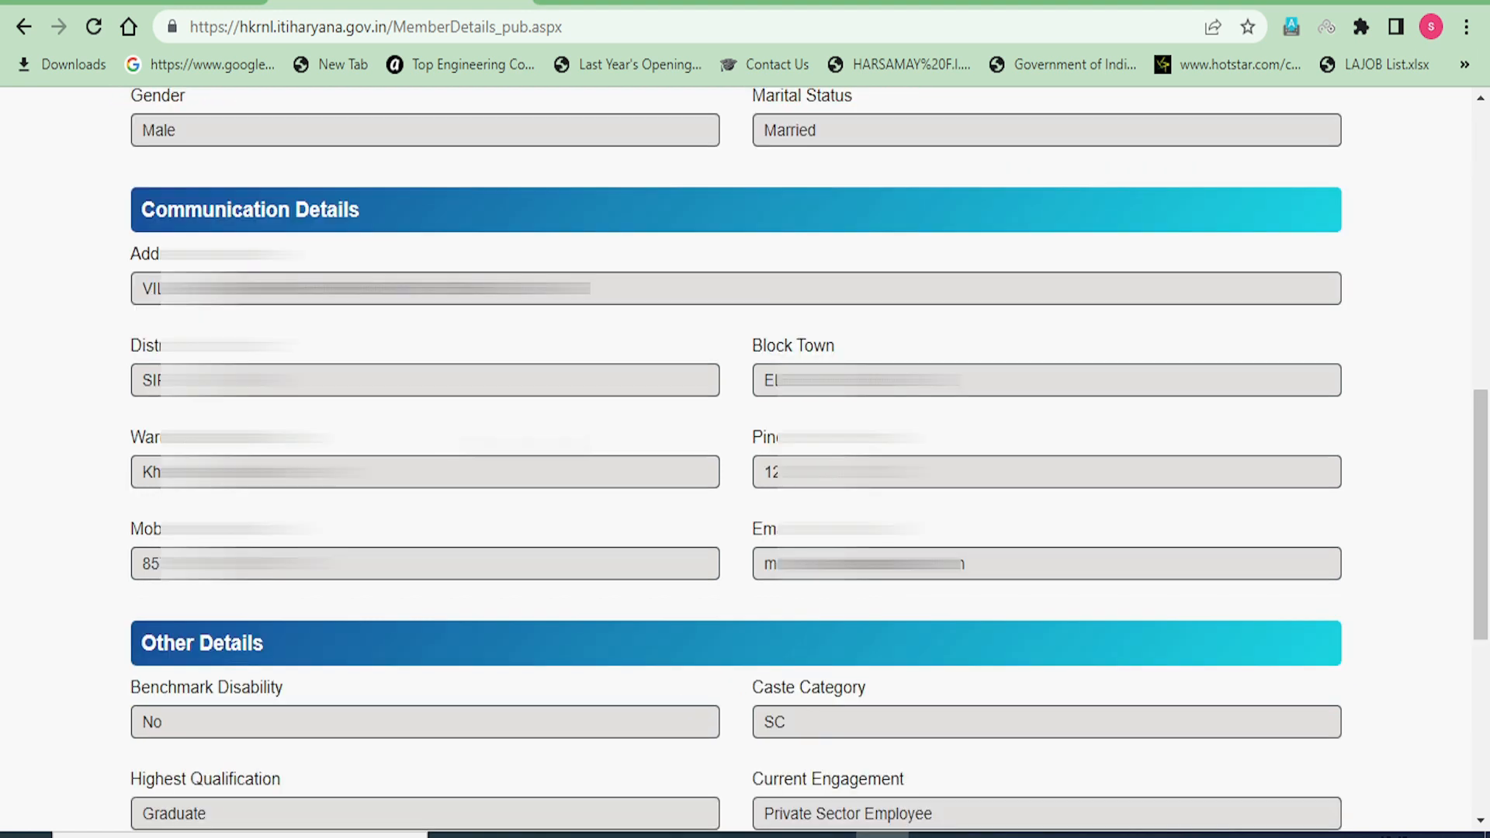
pyautogui.moveTo(191, 214); pyautogui.dragTo(366, 229)
pyautogui.click(644, 257)
pyautogui.scroll(-6, 1482, 503)
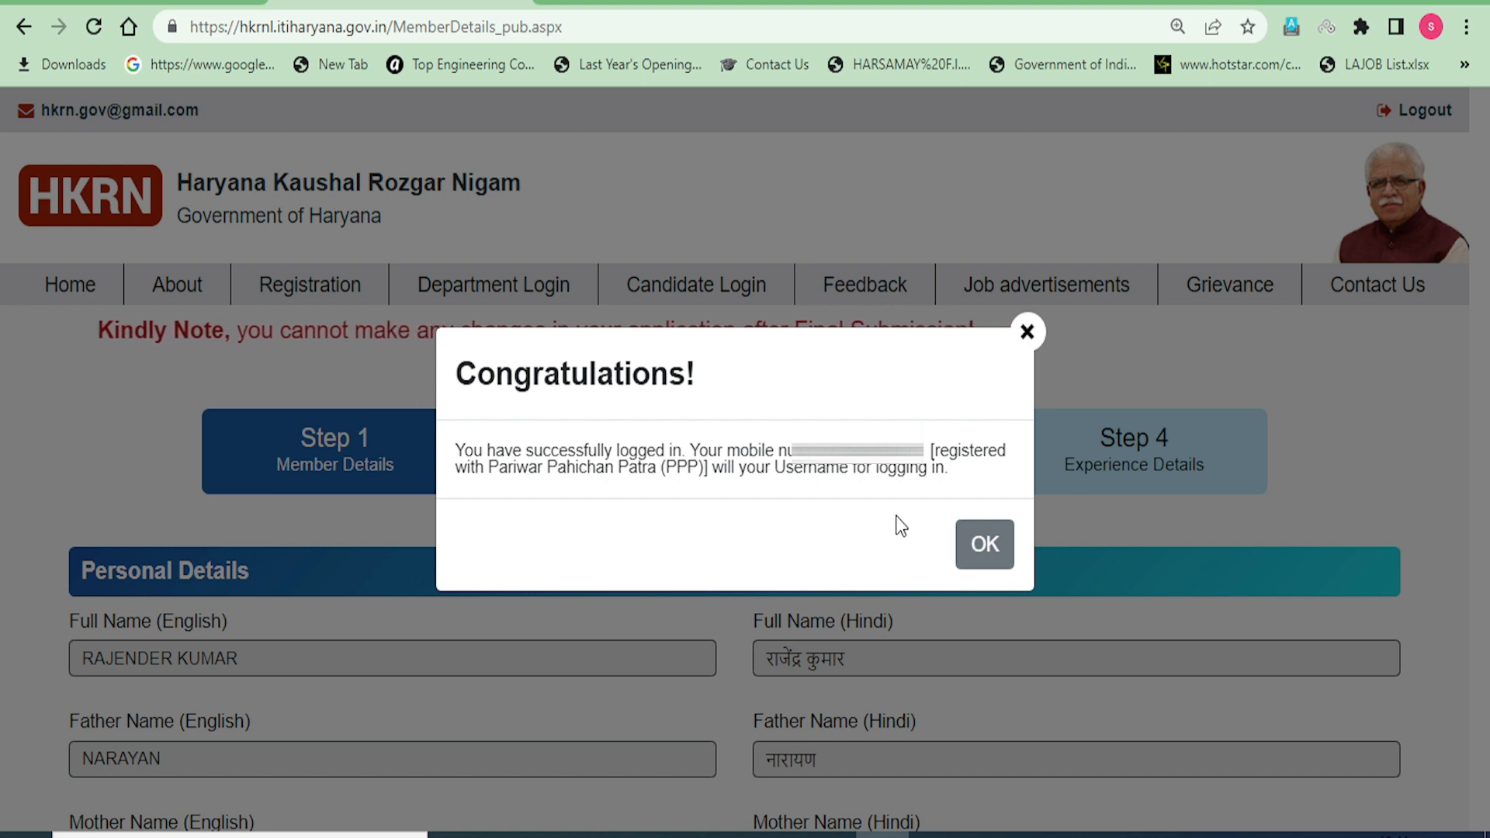
# Step: Dismiss the confirmation and log in to the Mason job with mobile number, captcha and OTP
pyautogui.click(991, 548)
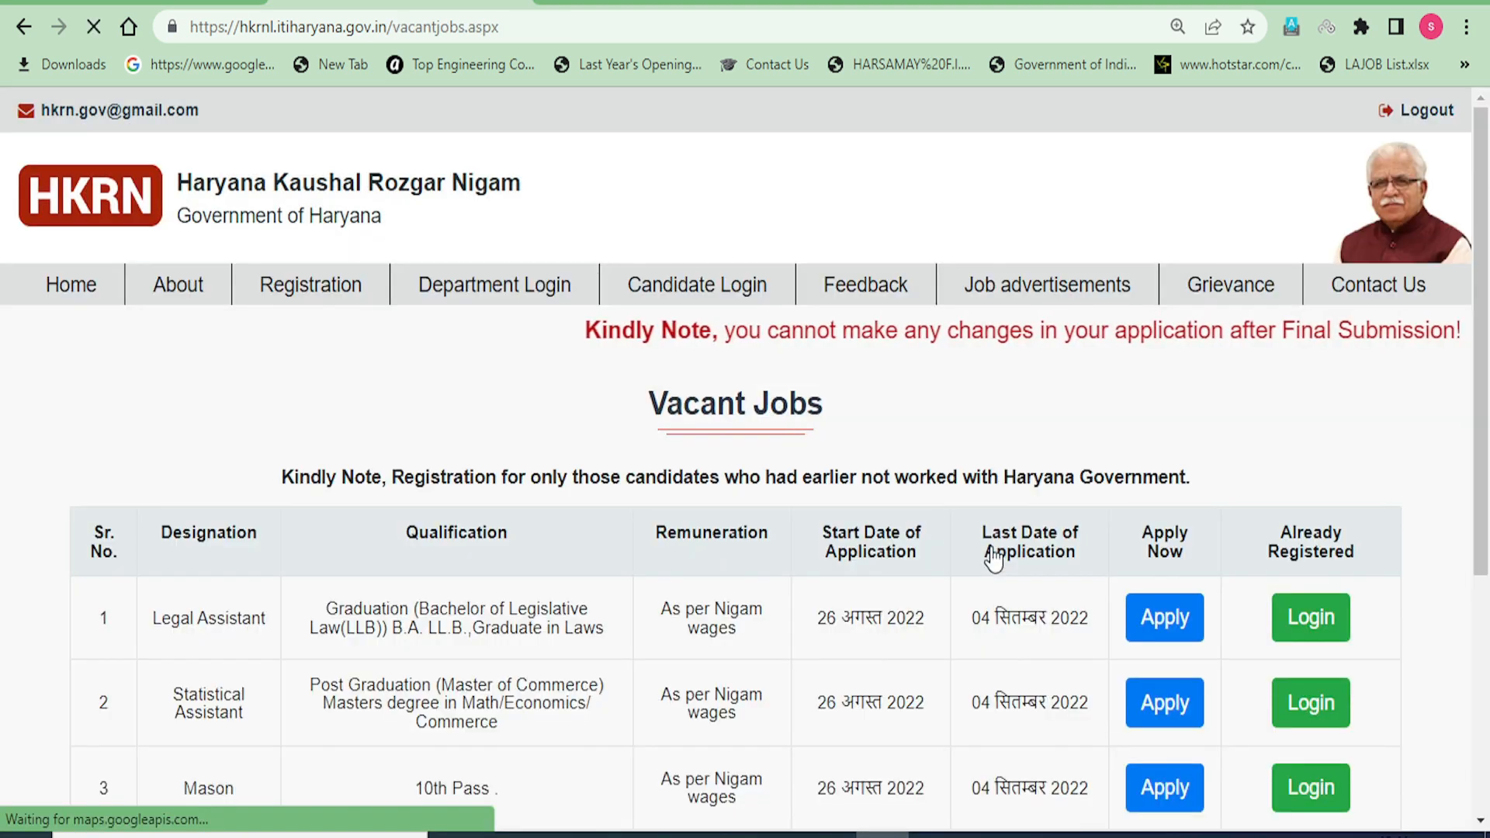
pyautogui.scroll(-2, 725, 709)
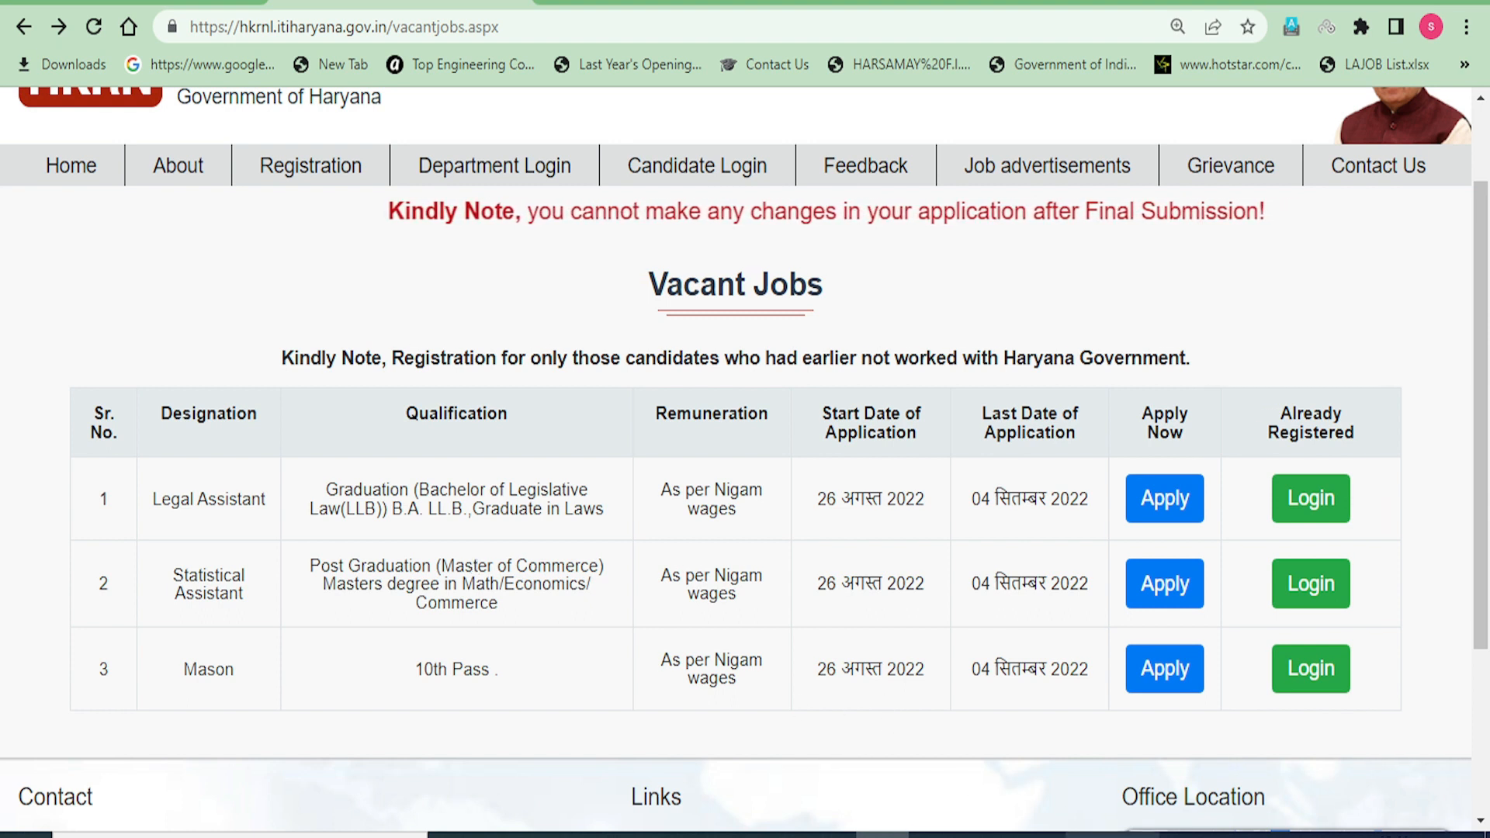
pyautogui.click(1311, 672)
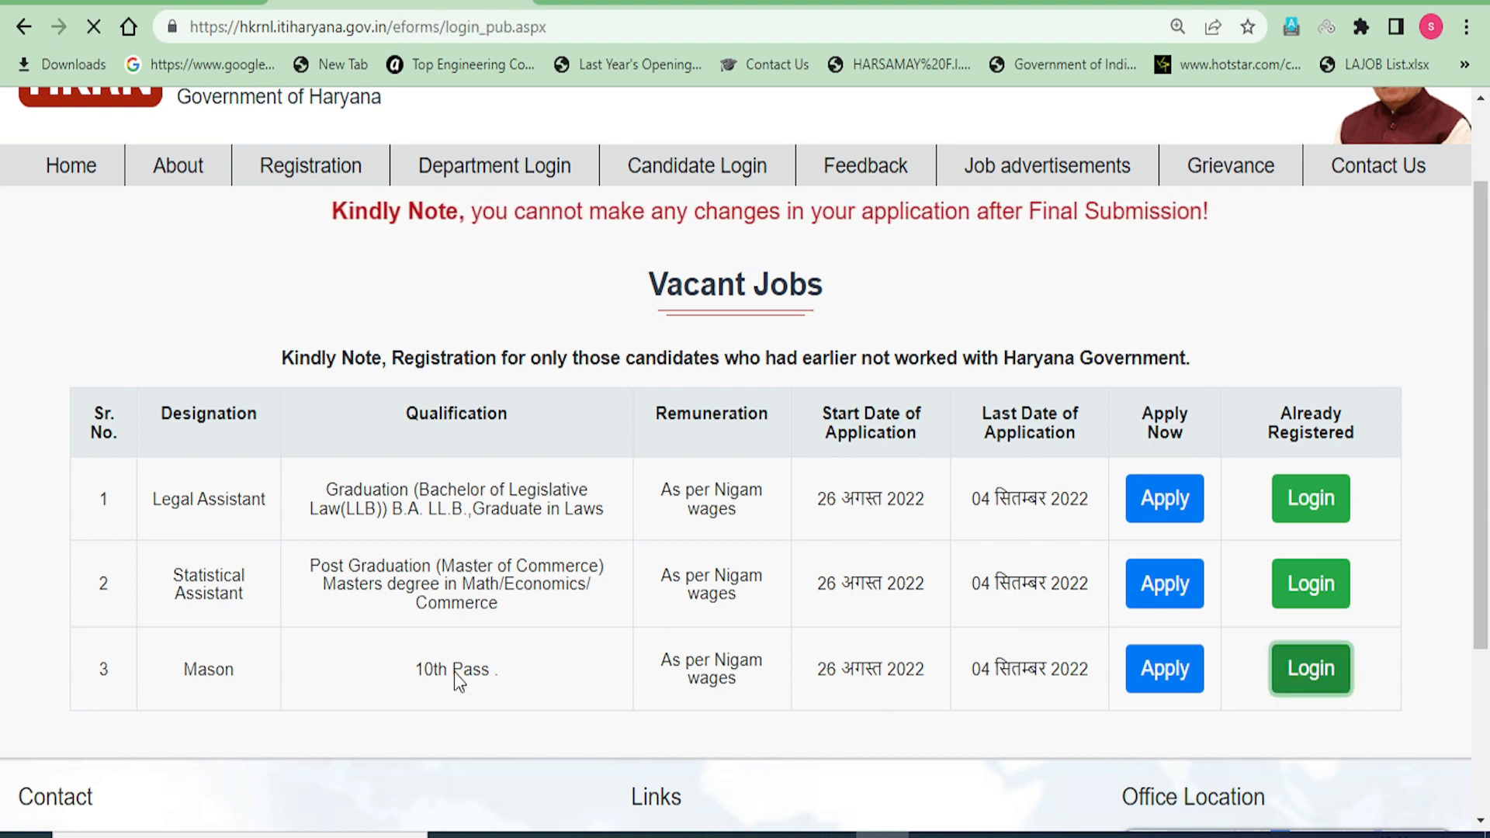
pyautogui.write('85')
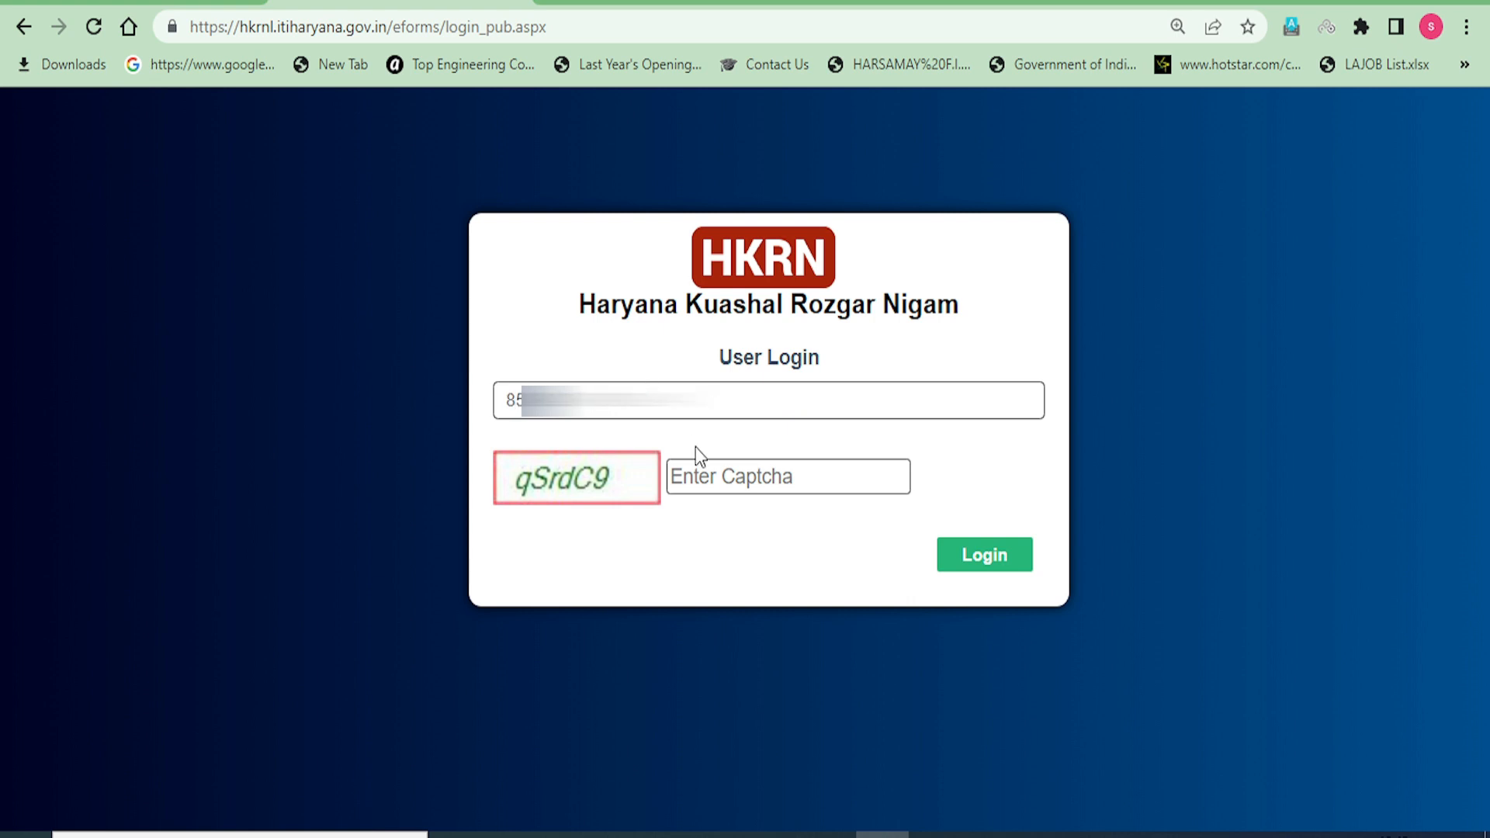
pyautogui.click(718, 469)
pyautogui.click(985, 568)
pyautogui.click(984, 568)
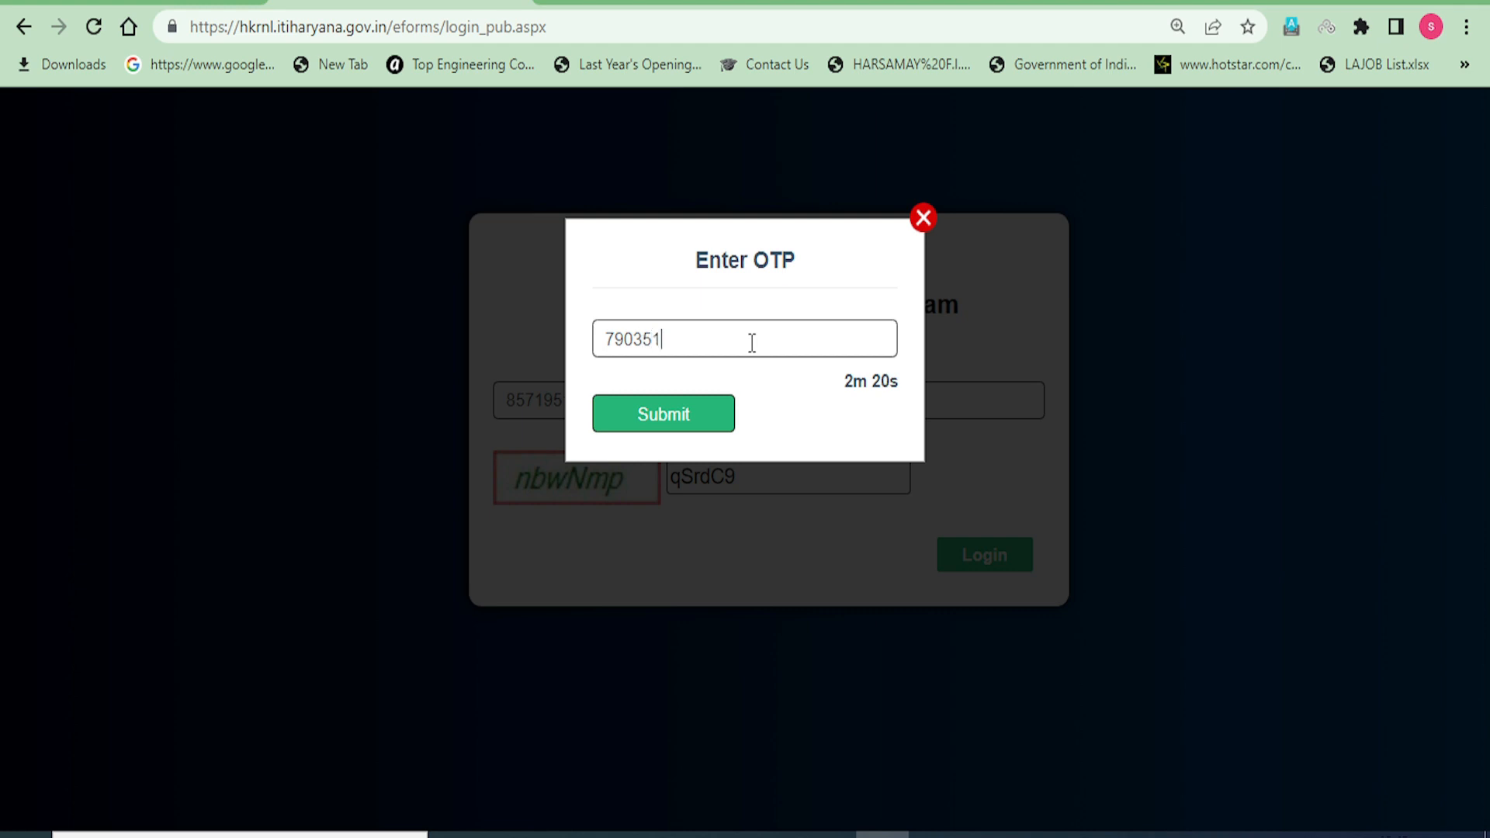
pyautogui.click(667, 421)
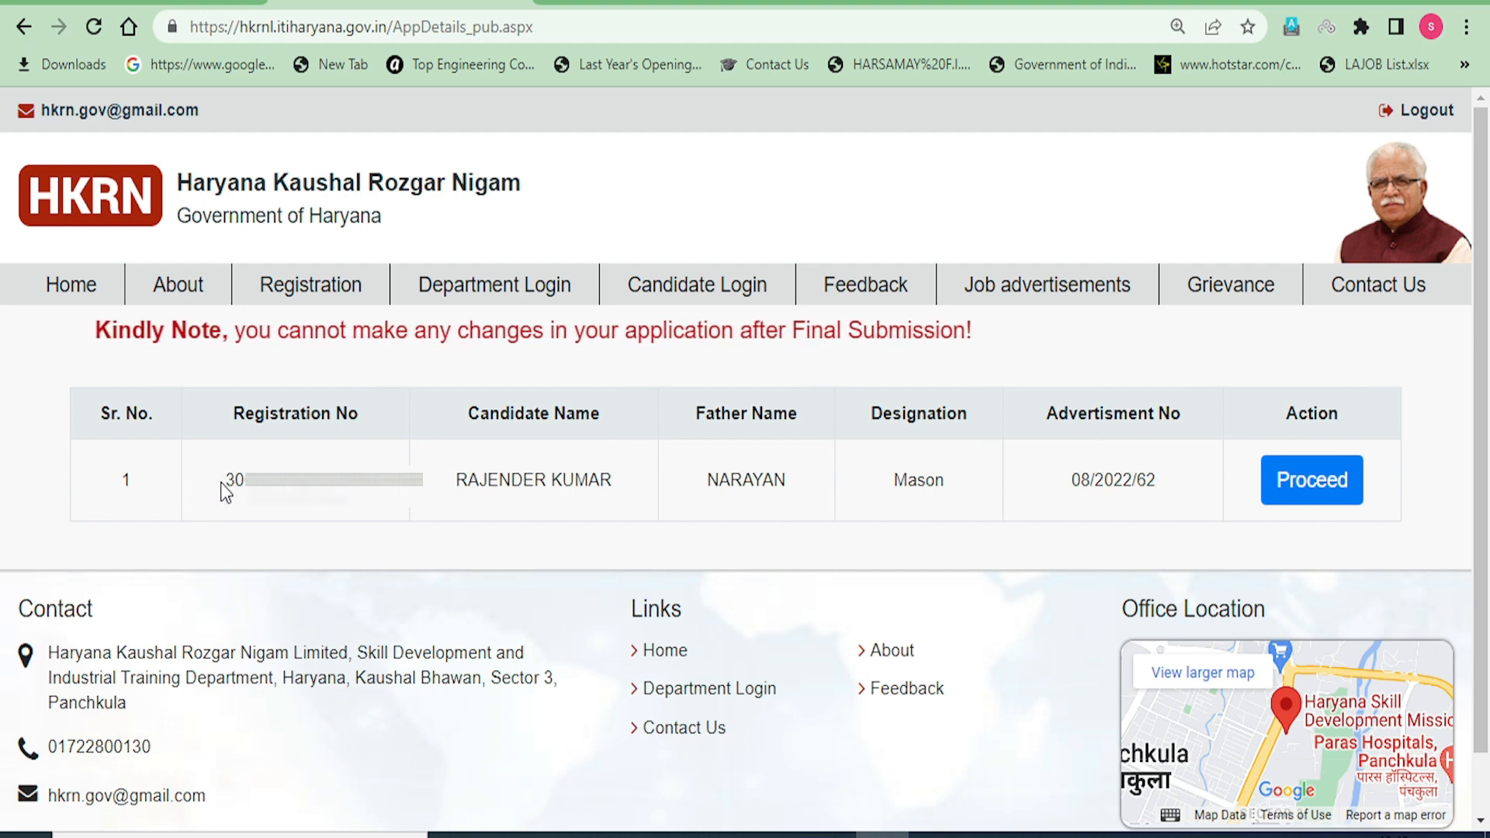
# Step: Verify the row shows designation Mason and advertisement 08/2022/62, then proceed into it
pyautogui.moveTo(222, 481); pyautogui.dragTo(366, 481)
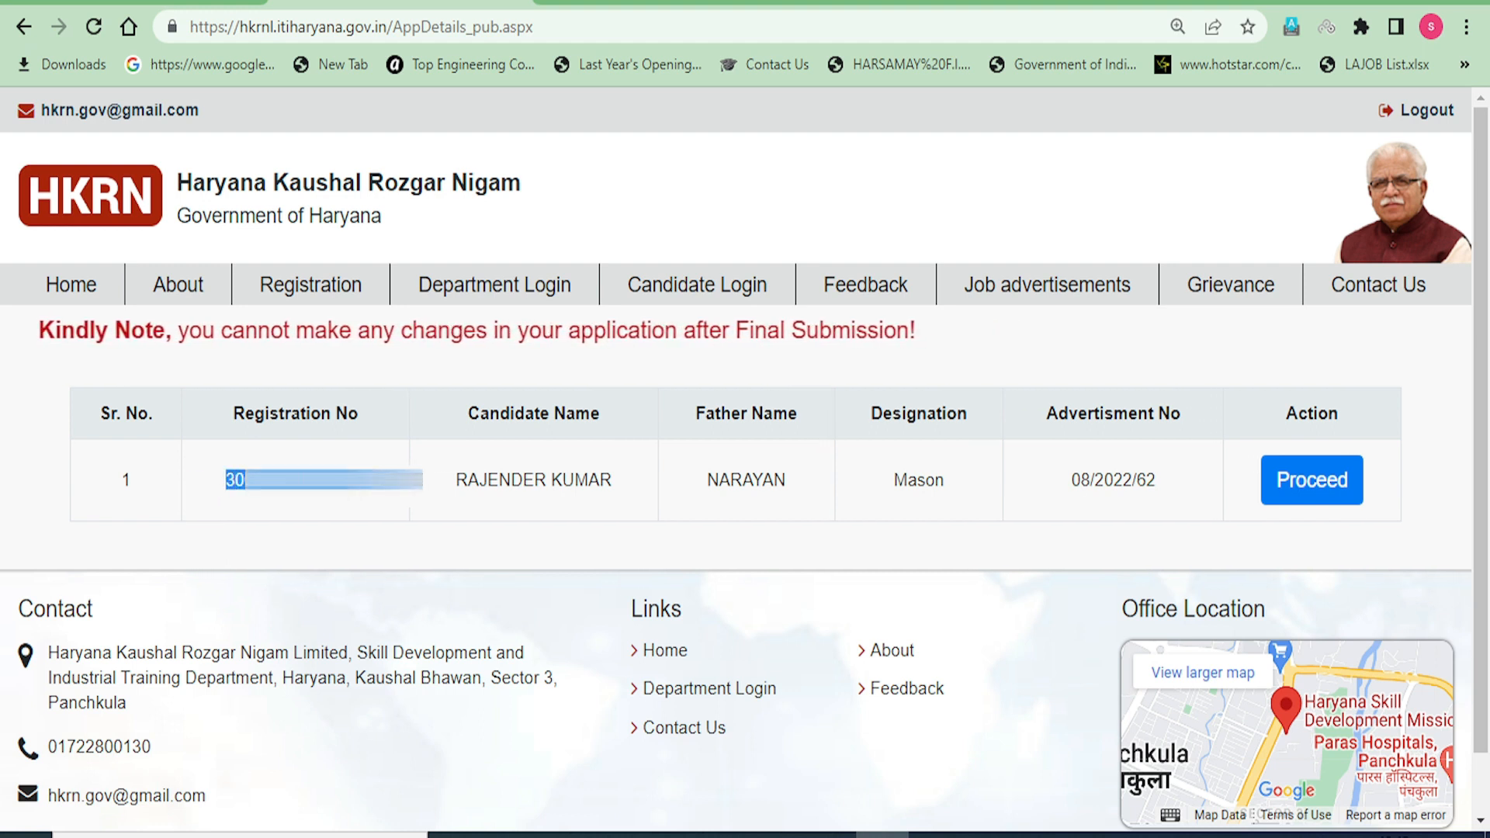
pyautogui.moveTo(488, 482); pyautogui.dragTo(593, 481)
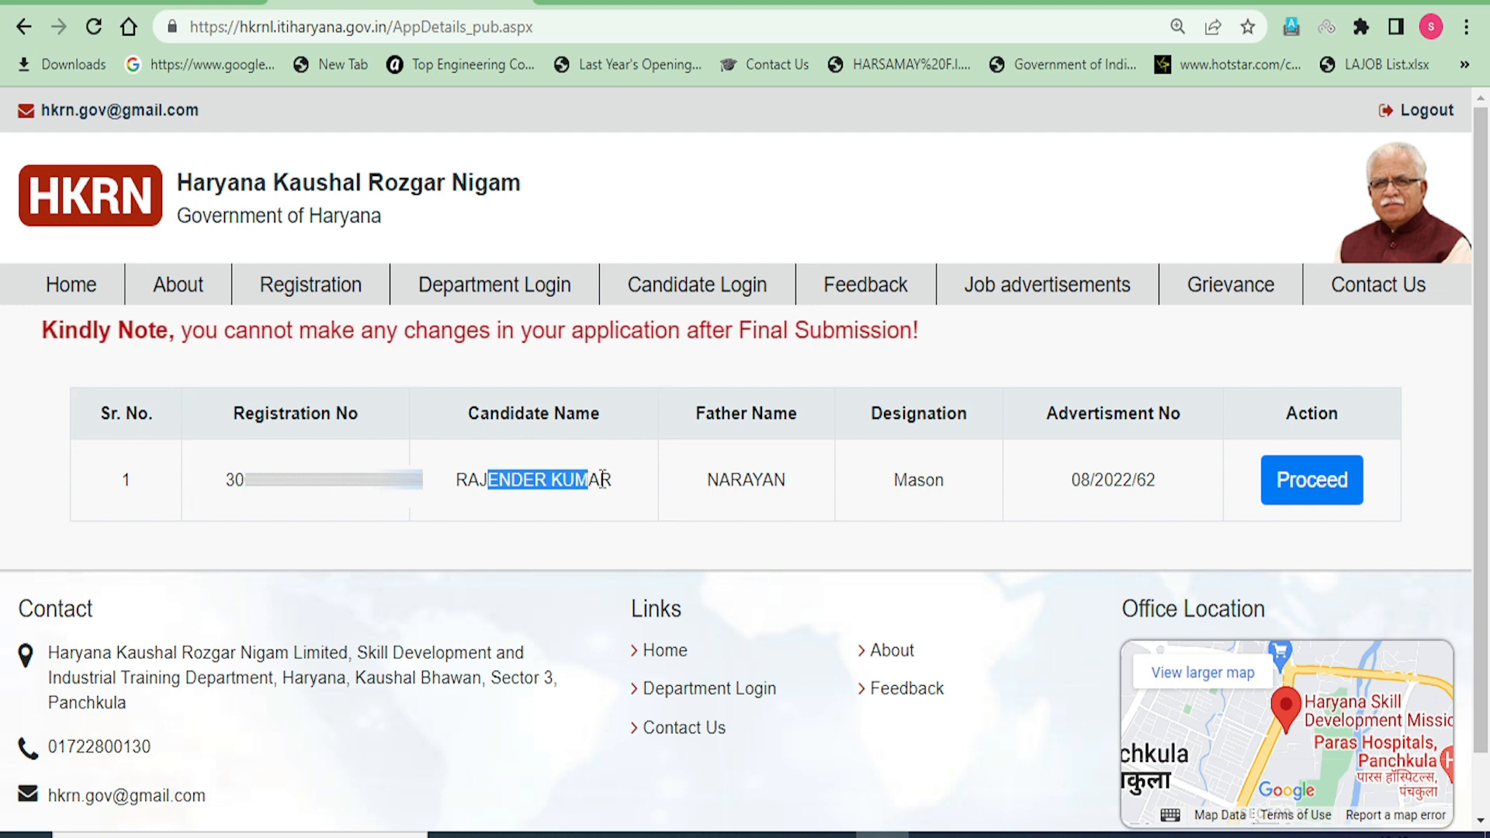
pyautogui.moveTo(718, 482); pyautogui.dragTo(774, 481)
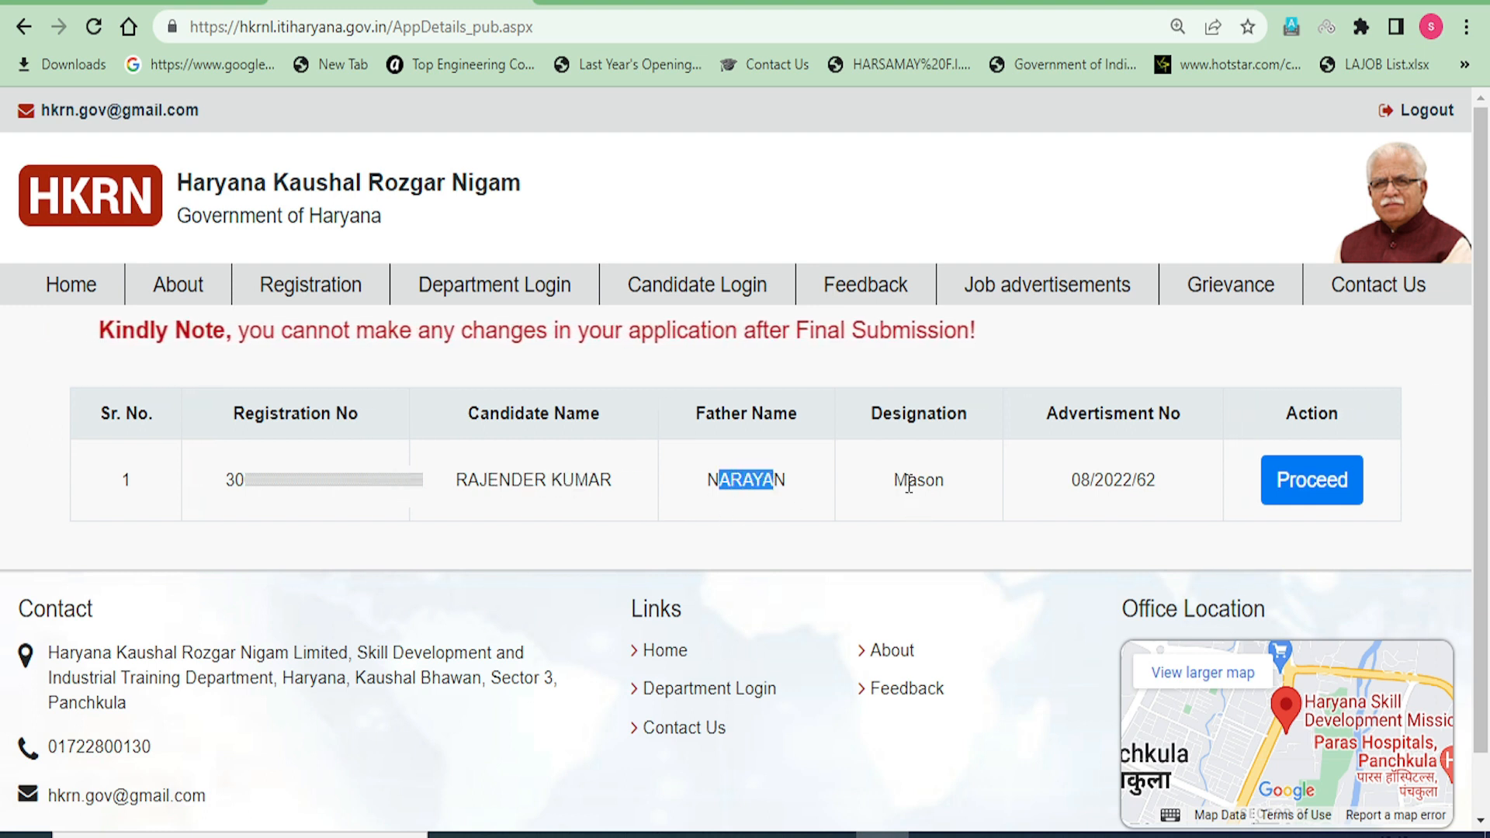
pyautogui.moveTo(906, 480); pyautogui.dragTo(946, 482)
pyautogui.click(960, 506)
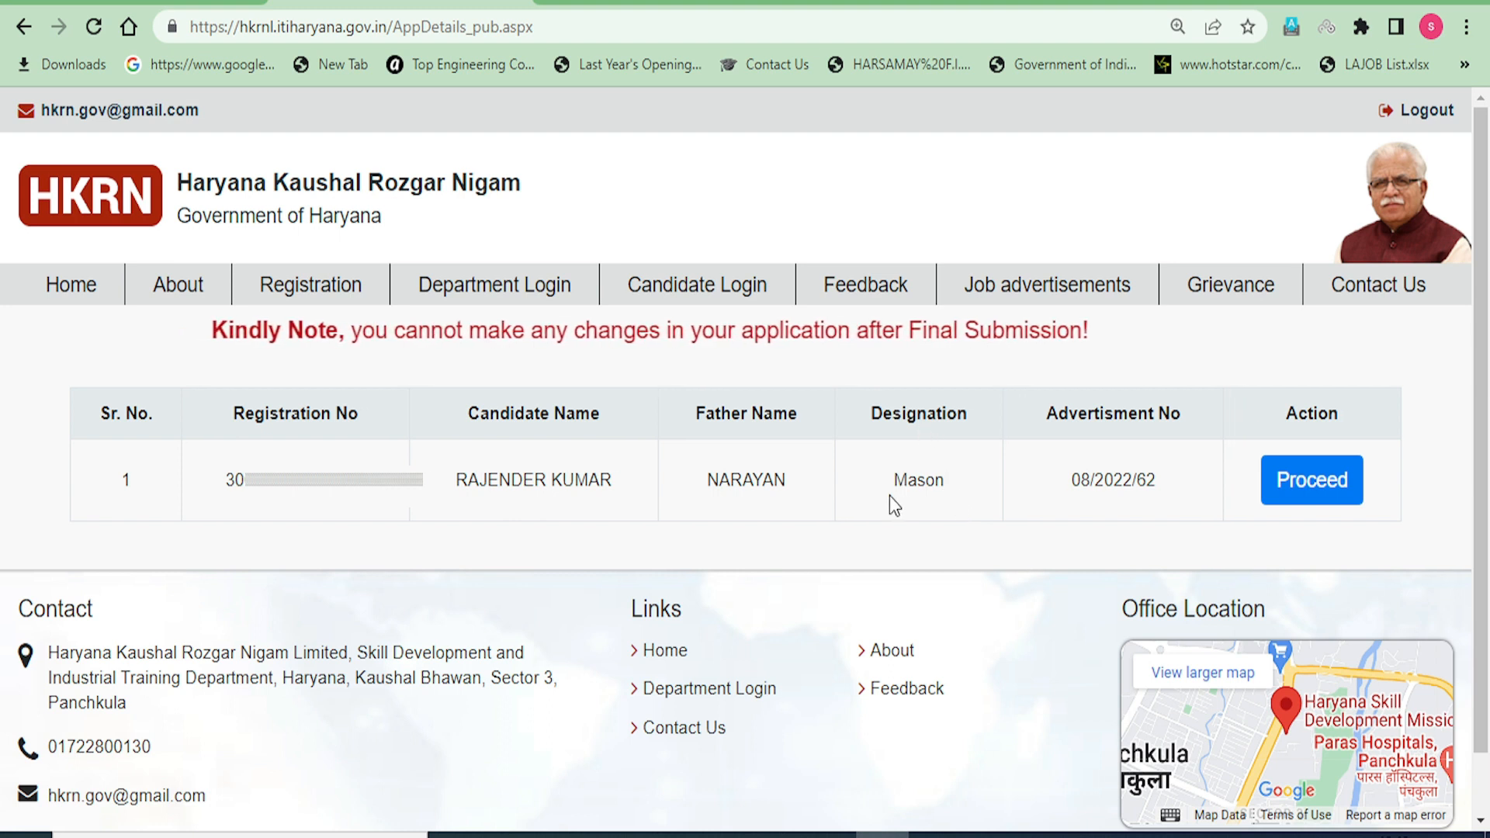
pyautogui.moveTo(894, 483); pyautogui.dragTo(947, 488)
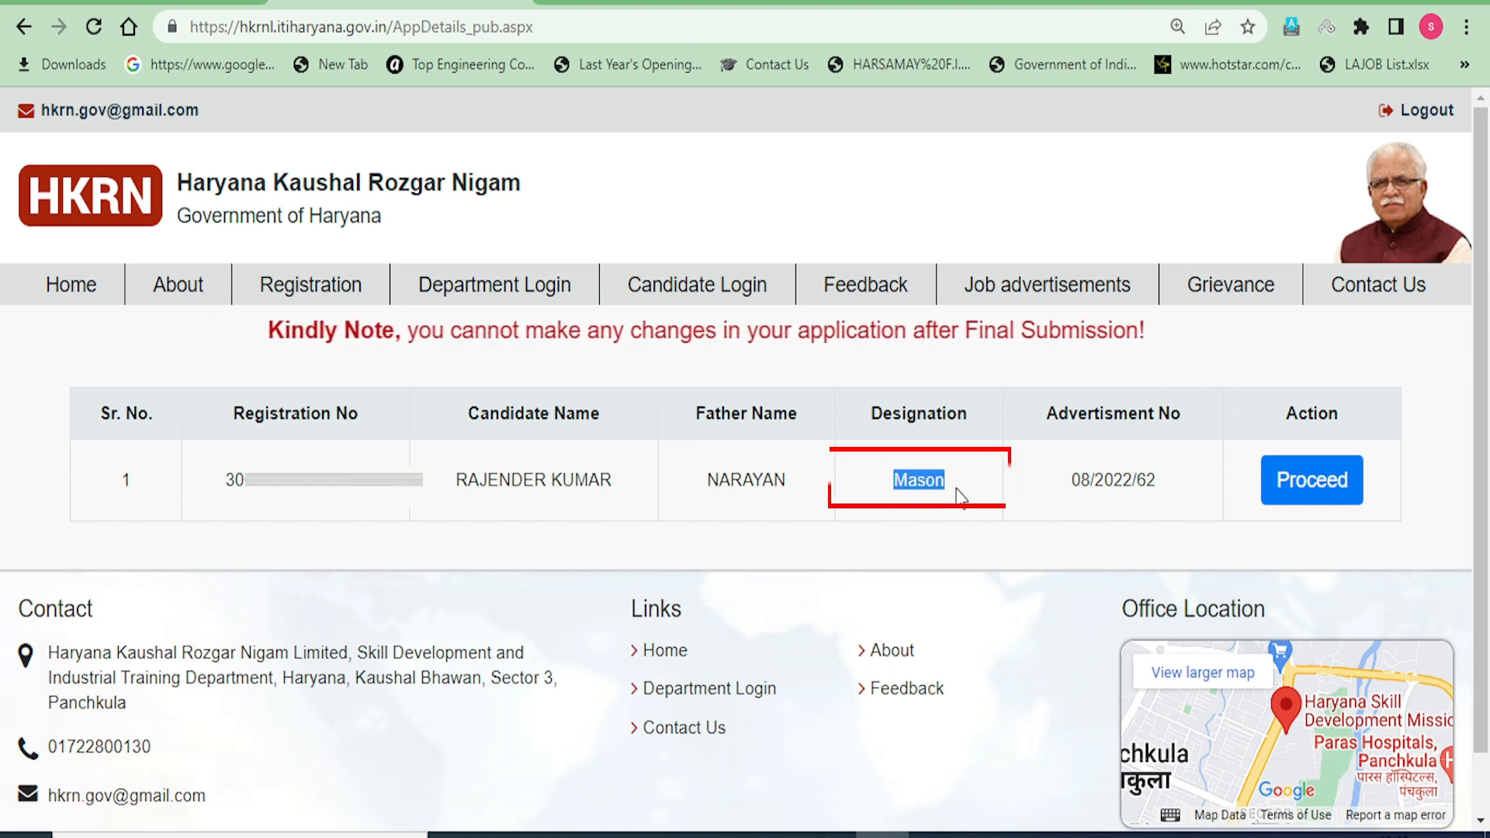
pyautogui.click(963, 504)
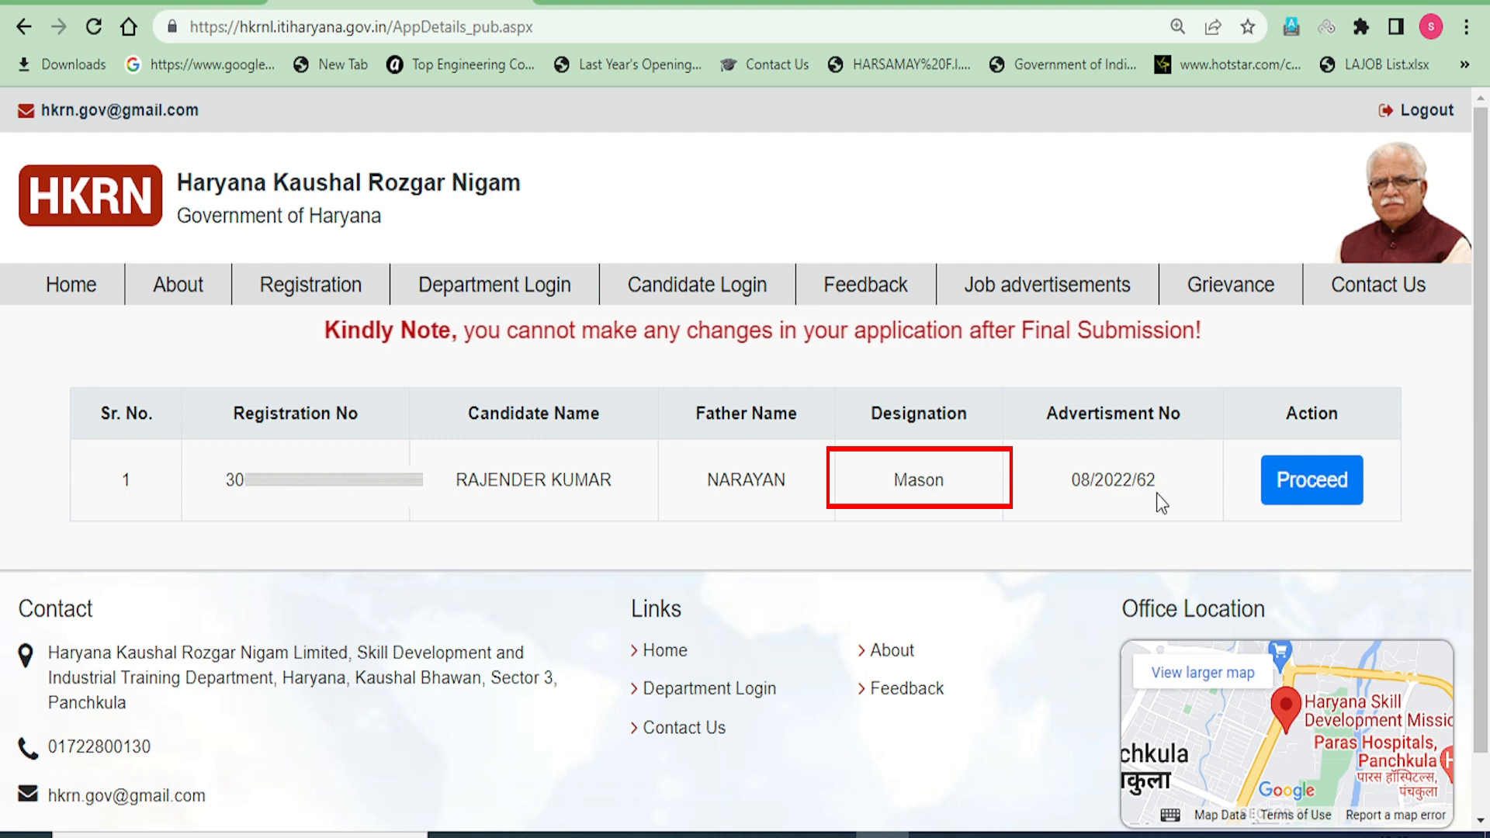
pyautogui.moveTo(1070, 484); pyautogui.dragTo(1164, 489)
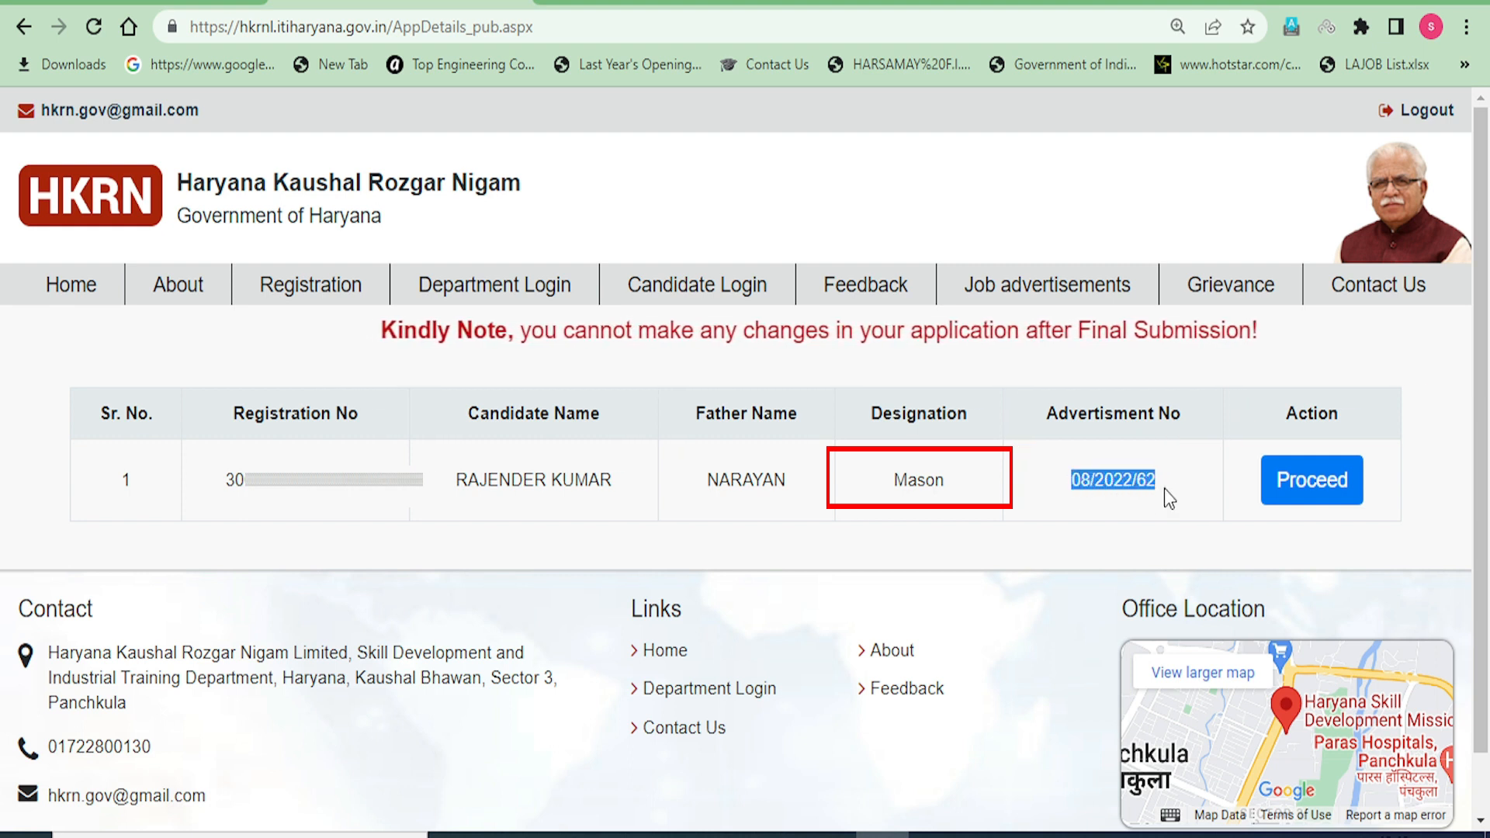
pyautogui.click(1319, 503)
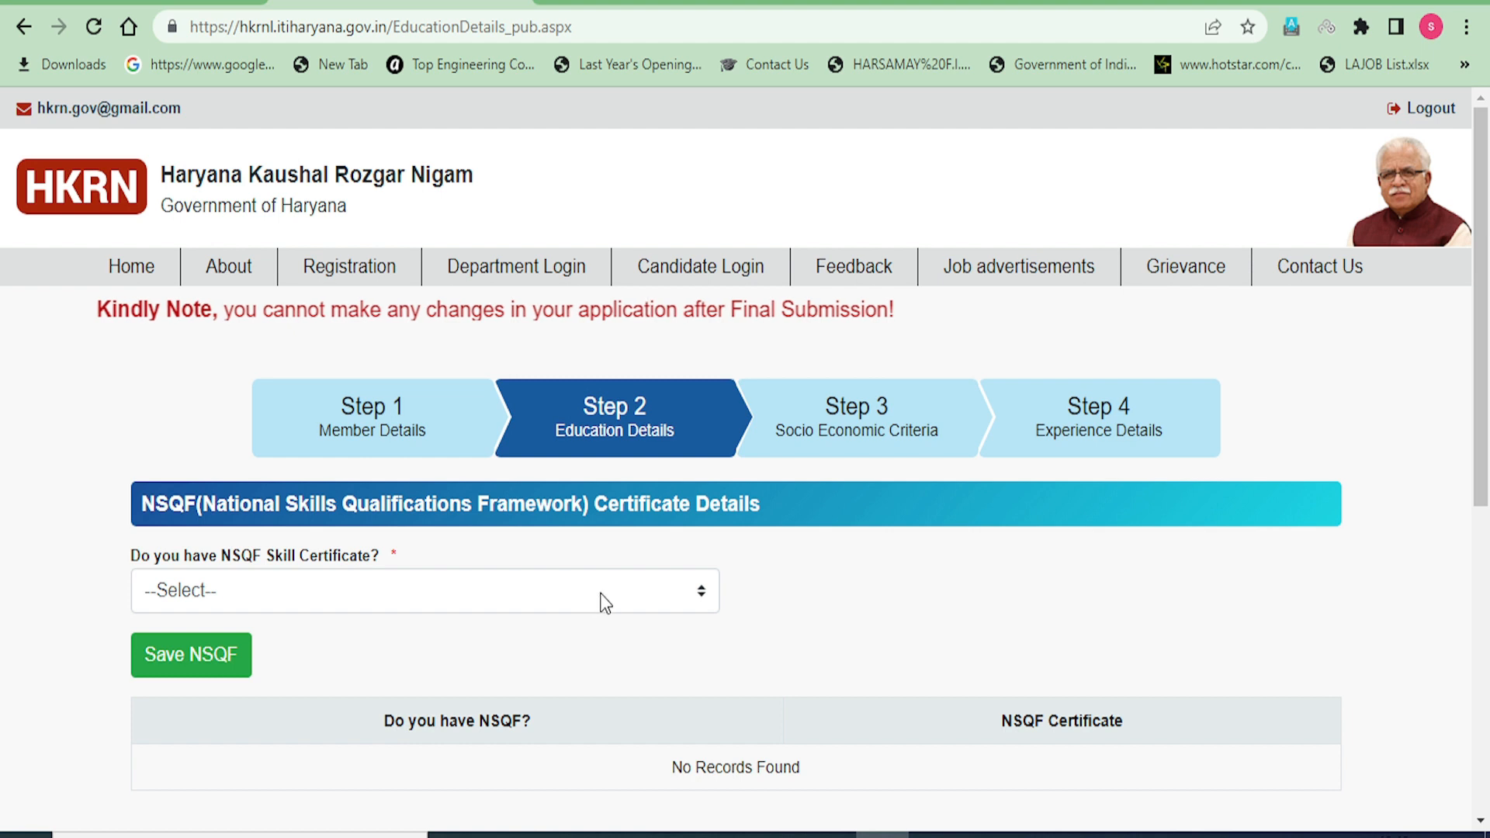
# Step: Try Yes on the NSQF Skill Certificate question, then settle on No
pyautogui.click(675, 606)
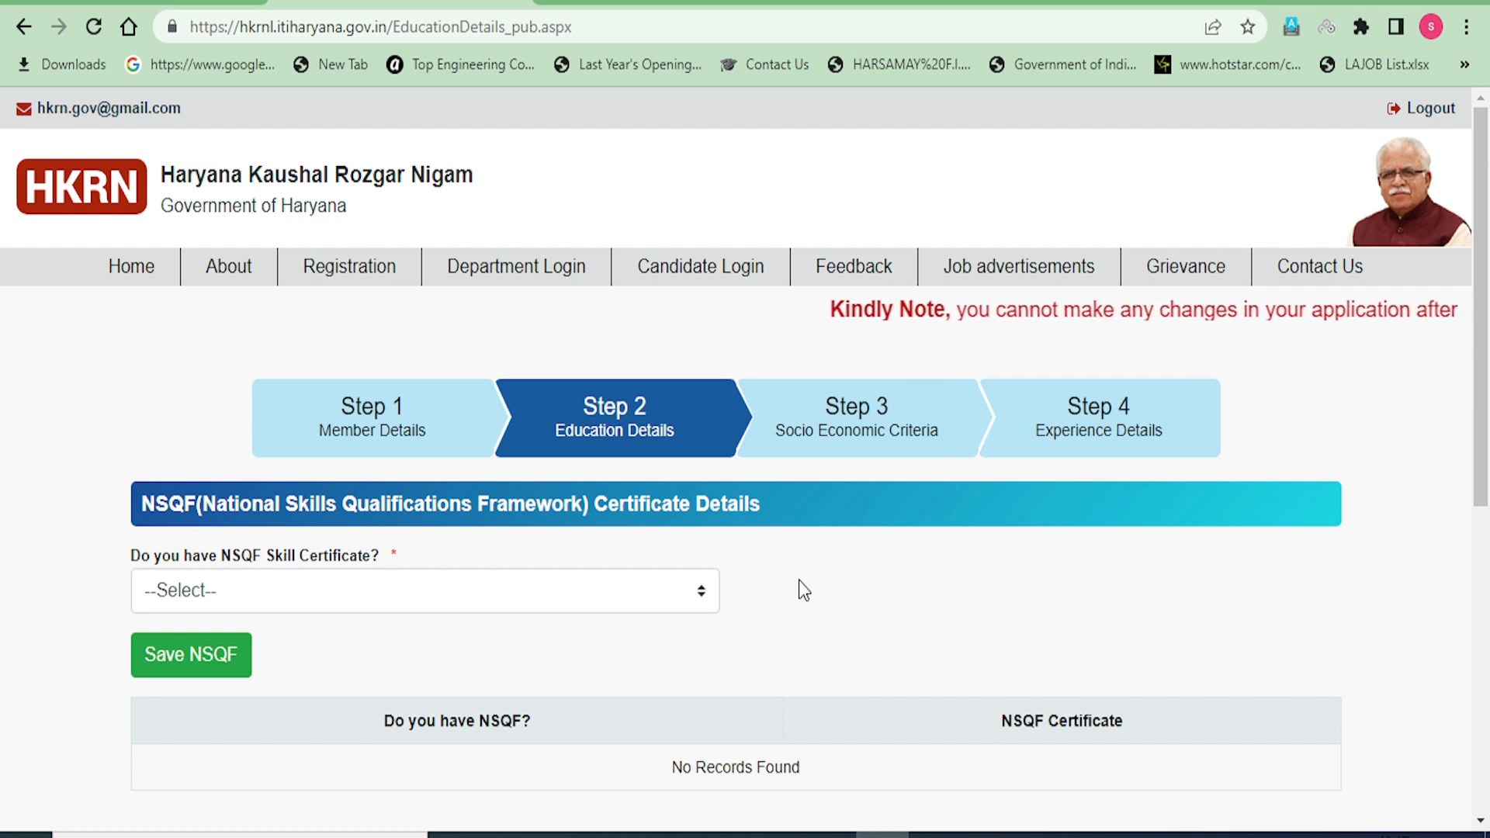
pyautogui.click(683, 599)
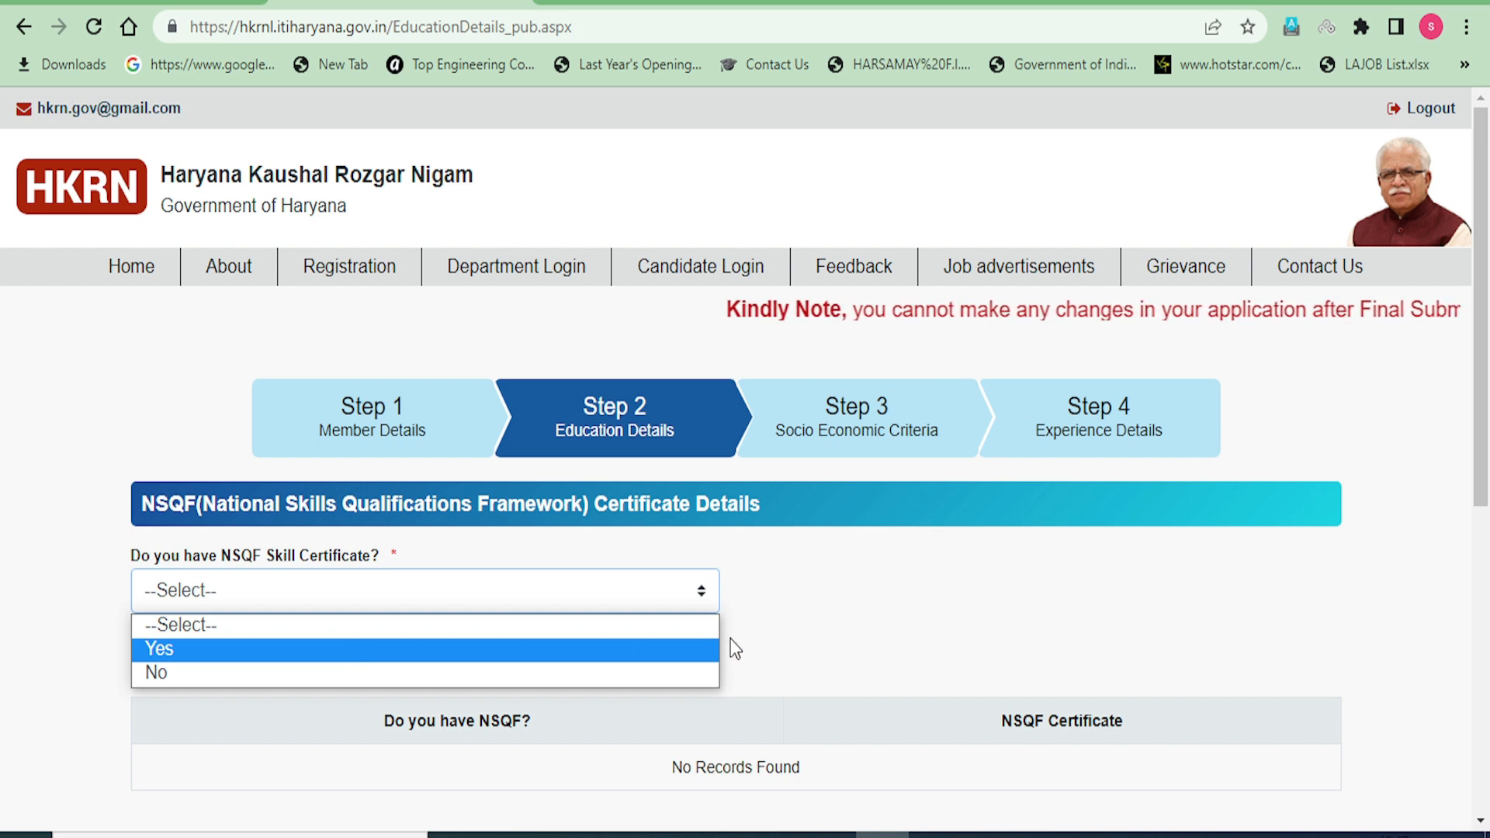
pyautogui.click(641, 651)
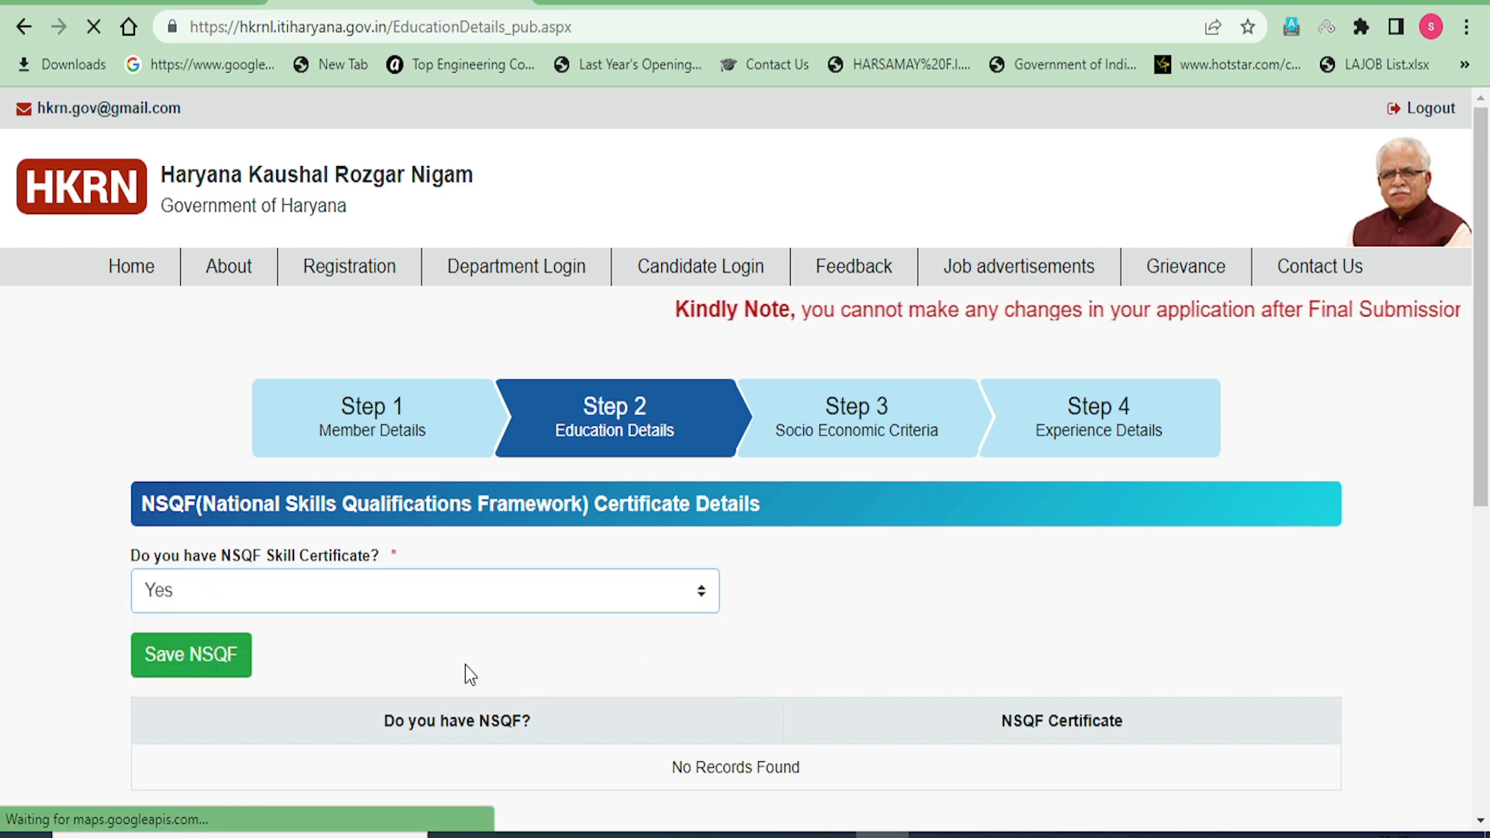
pyautogui.click(531, 444)
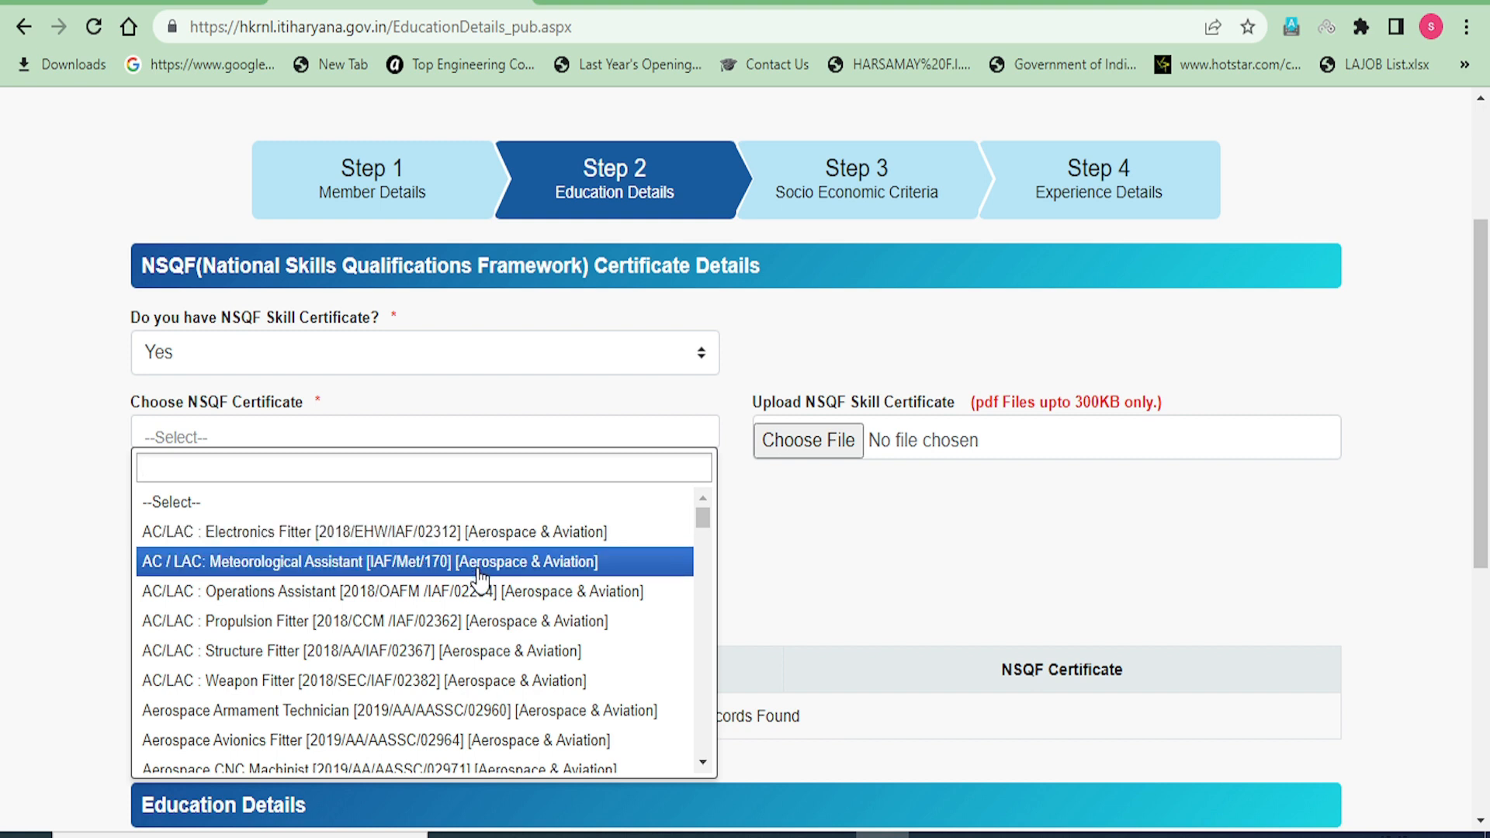
pyautogui.click(832, 538)
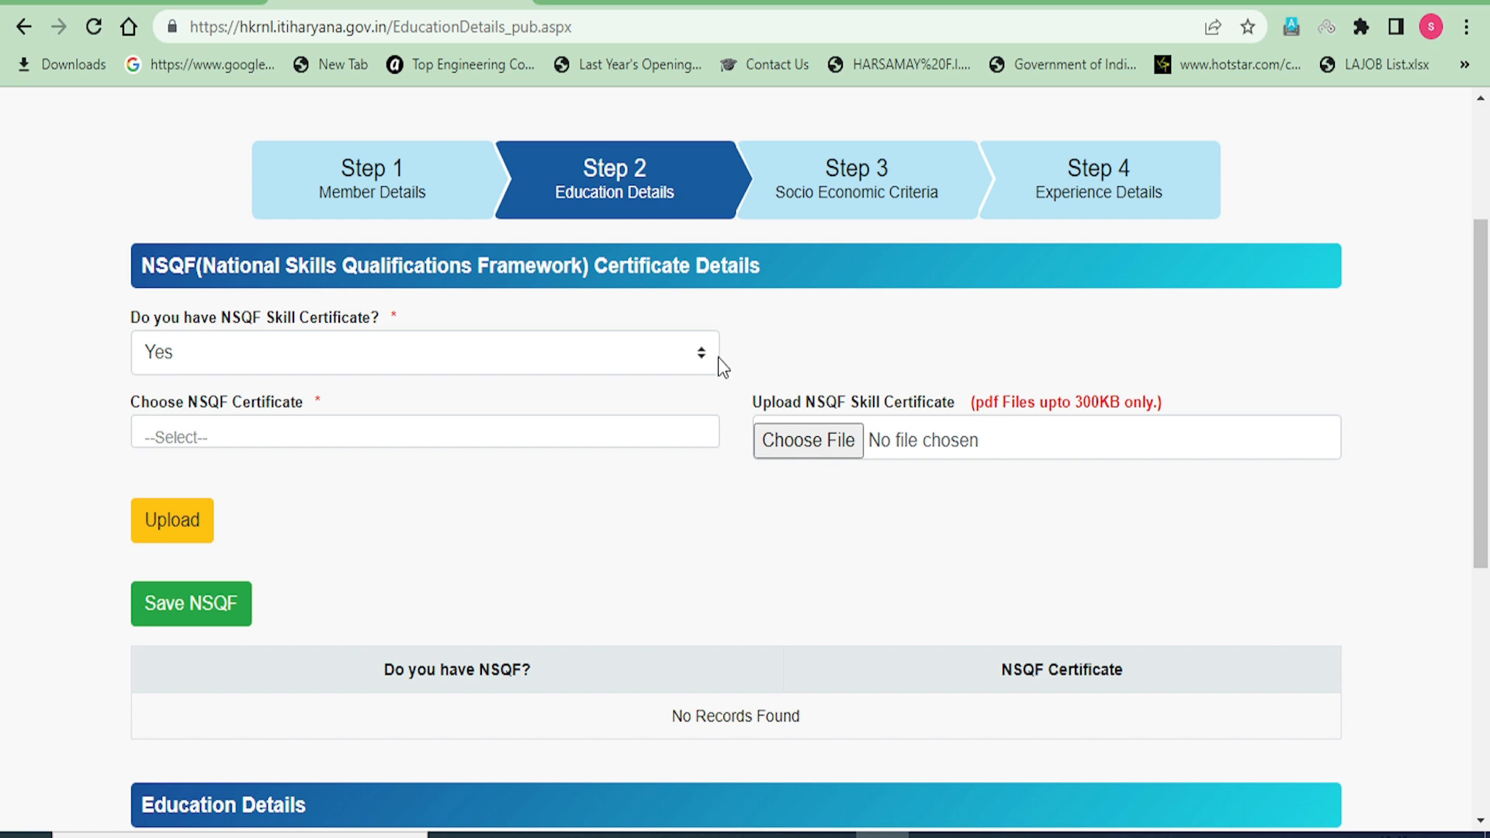
pyautogui.click(698, 353)
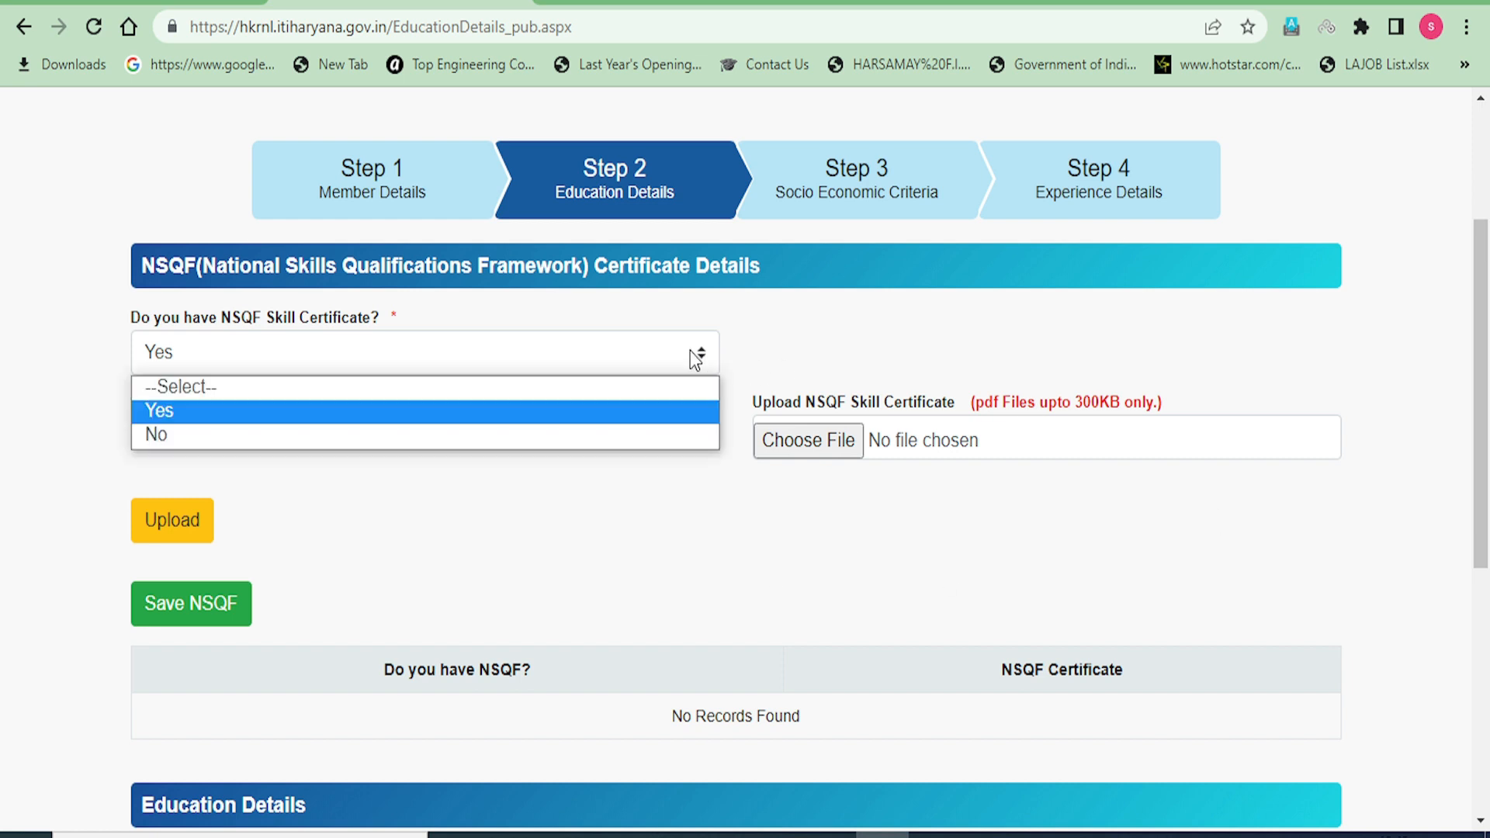
pyautogui.click(438, 434)
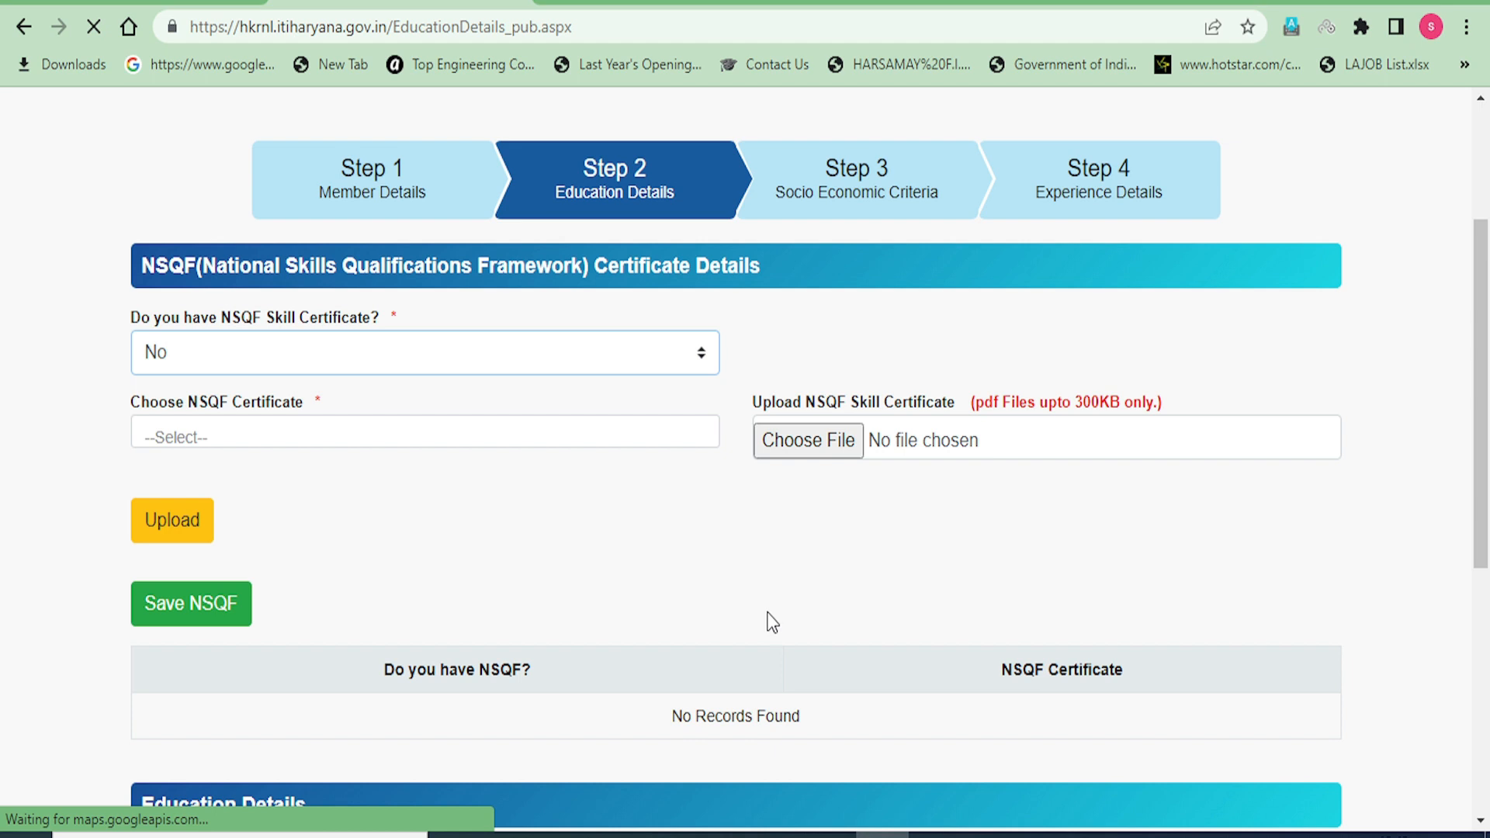
pyautogui.scroll(-3, 931, 528)
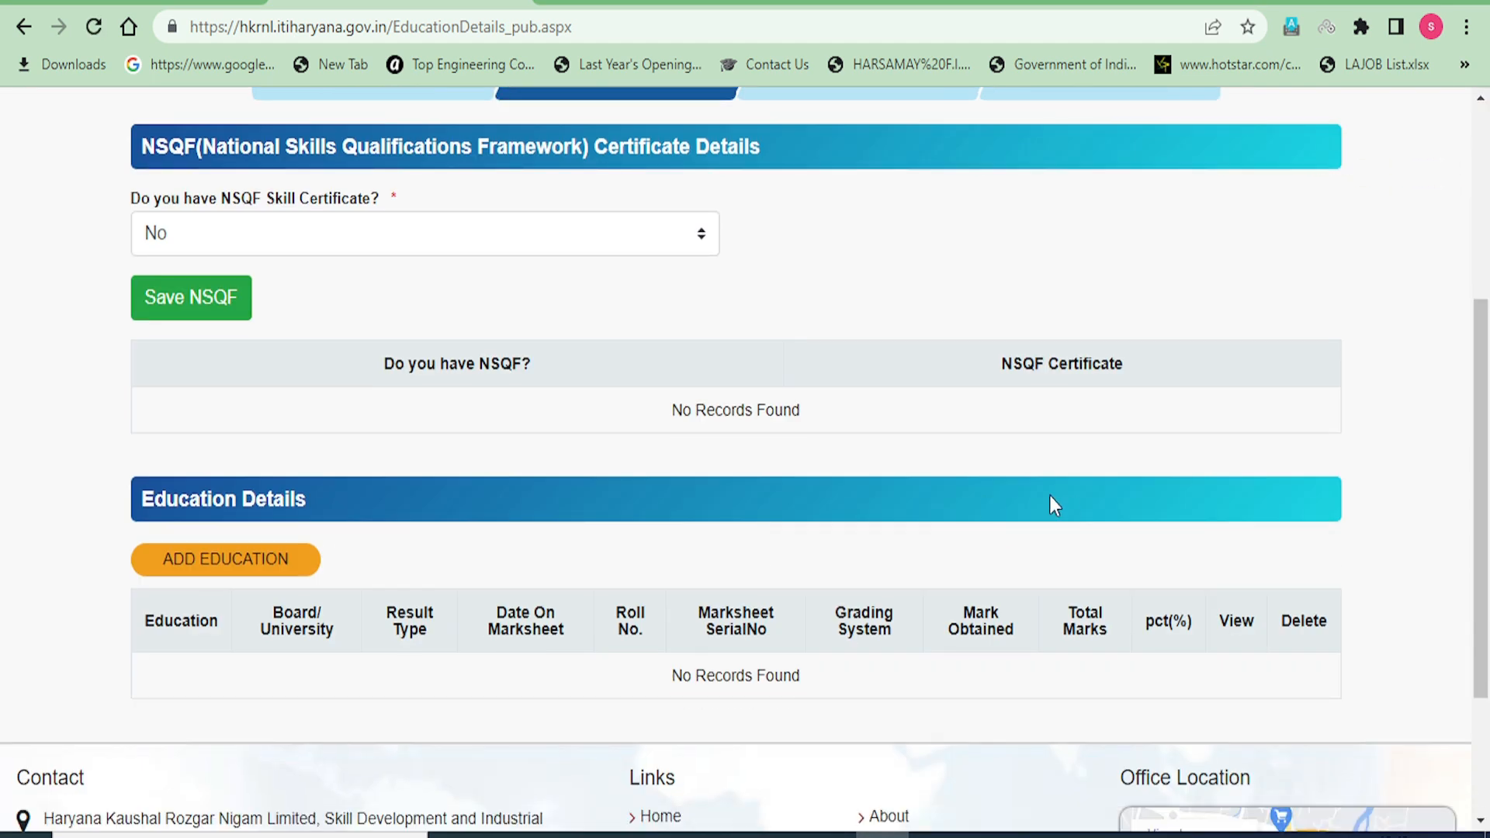
pyautogui.scroll(-2, 863, 597)
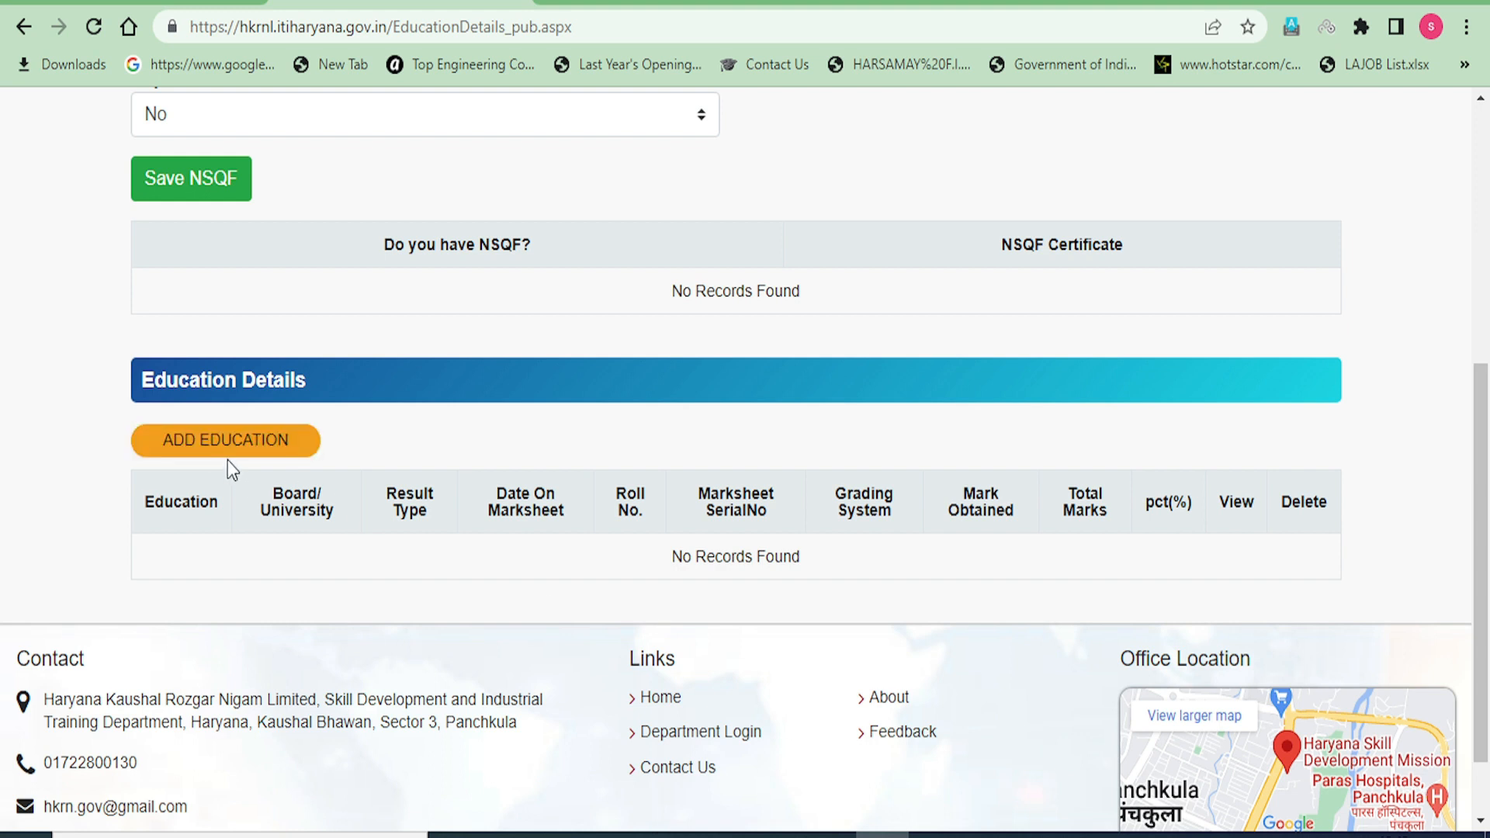
# Step: Add an education record with level Class10th and result status Pass
pyautogui.click(229, 450)
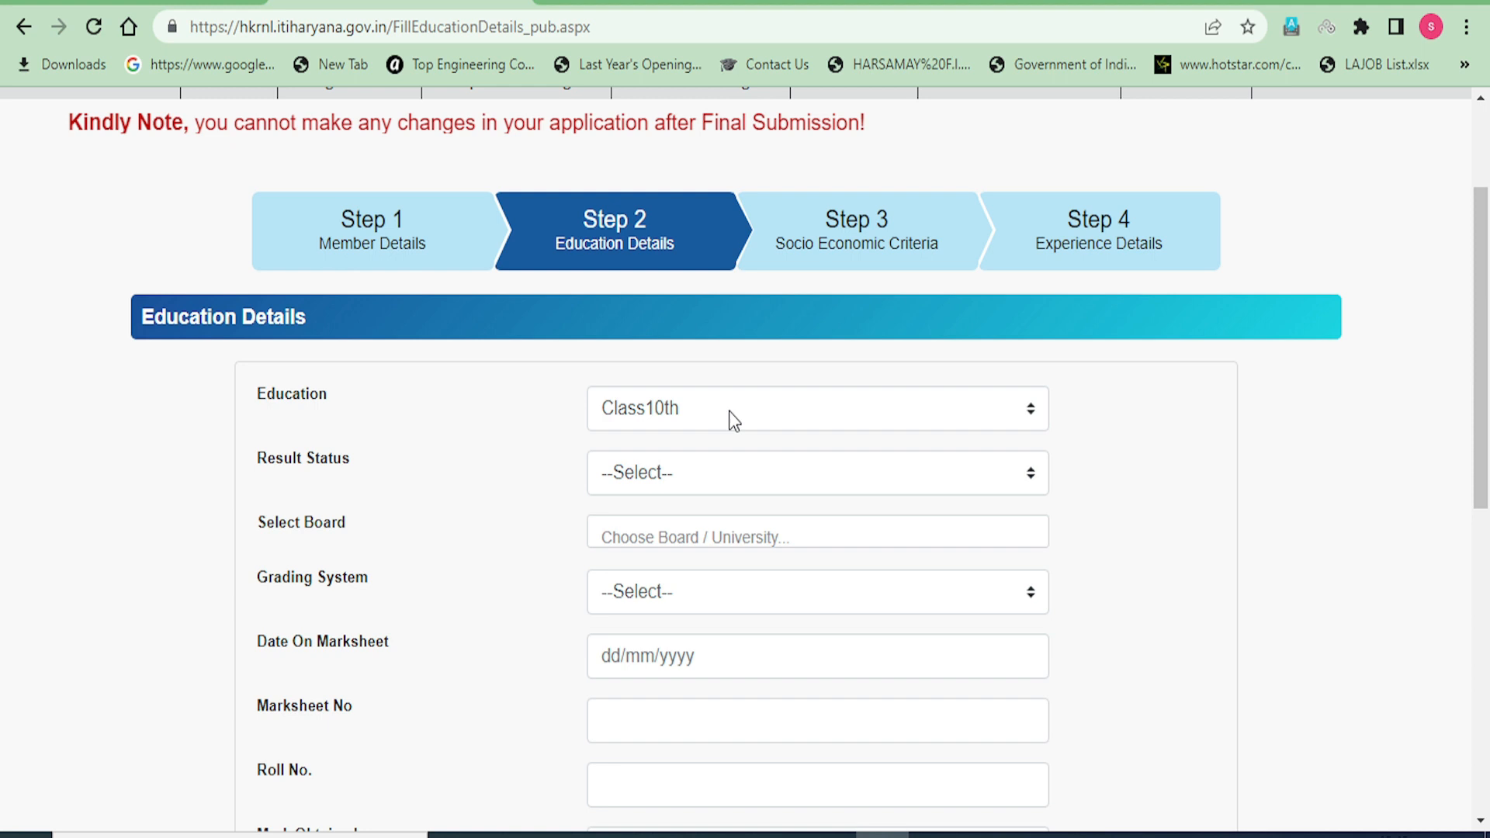
pyautogui.click(728, 411)
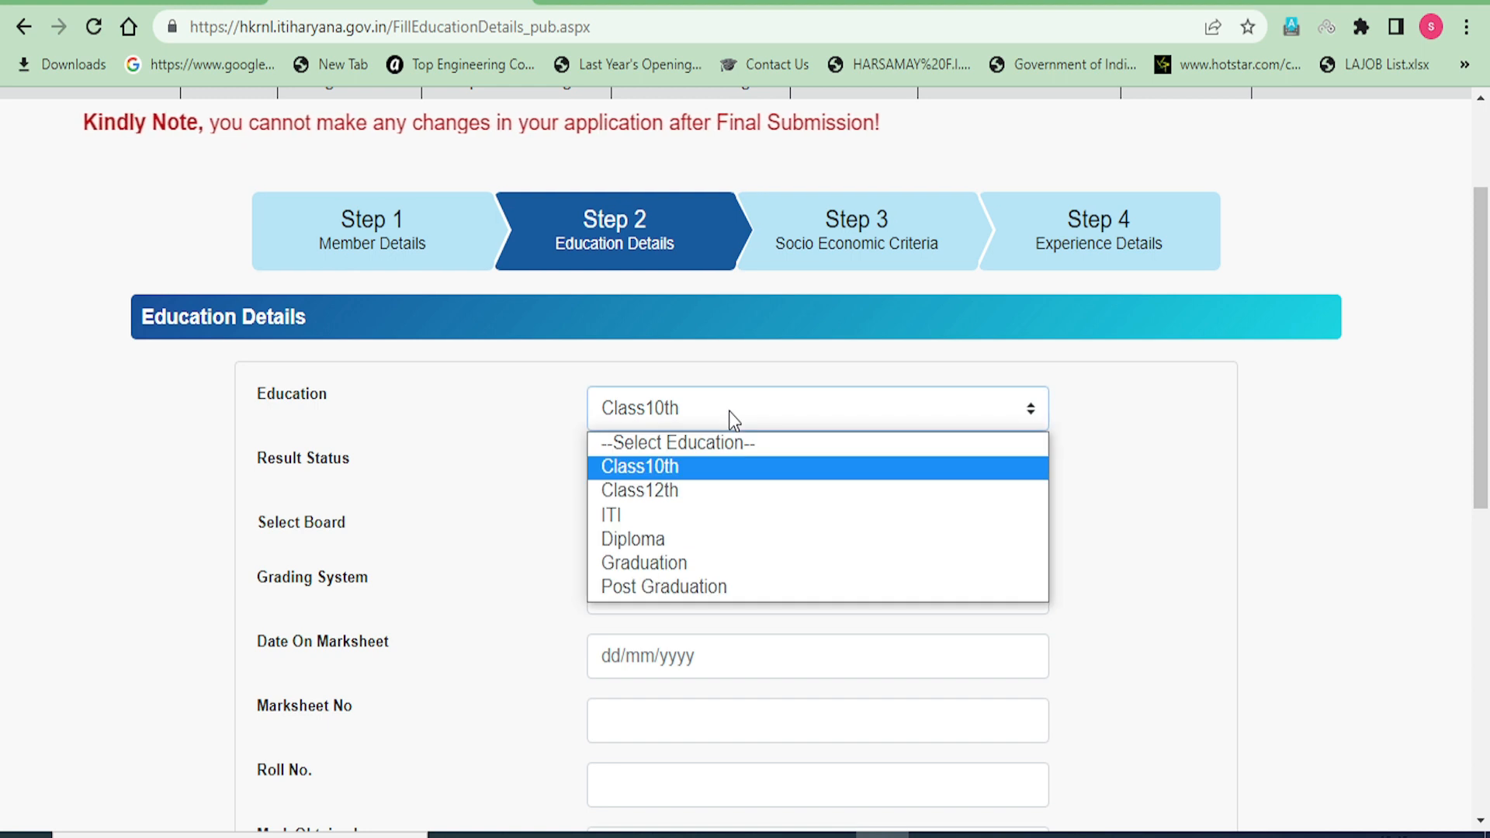
pyautogui.click(693, 466)
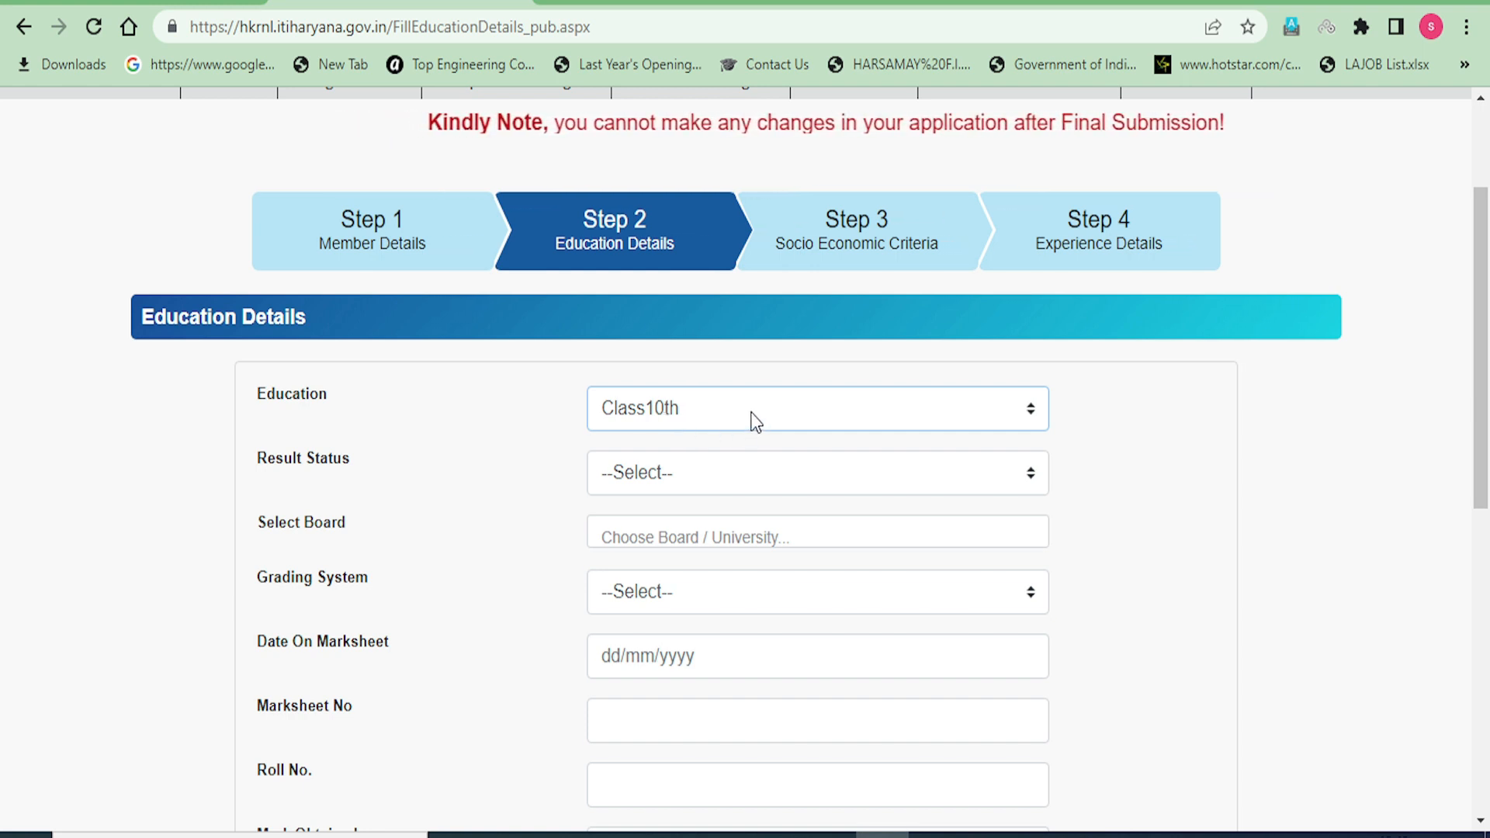
pyautogui.click(662, 471)
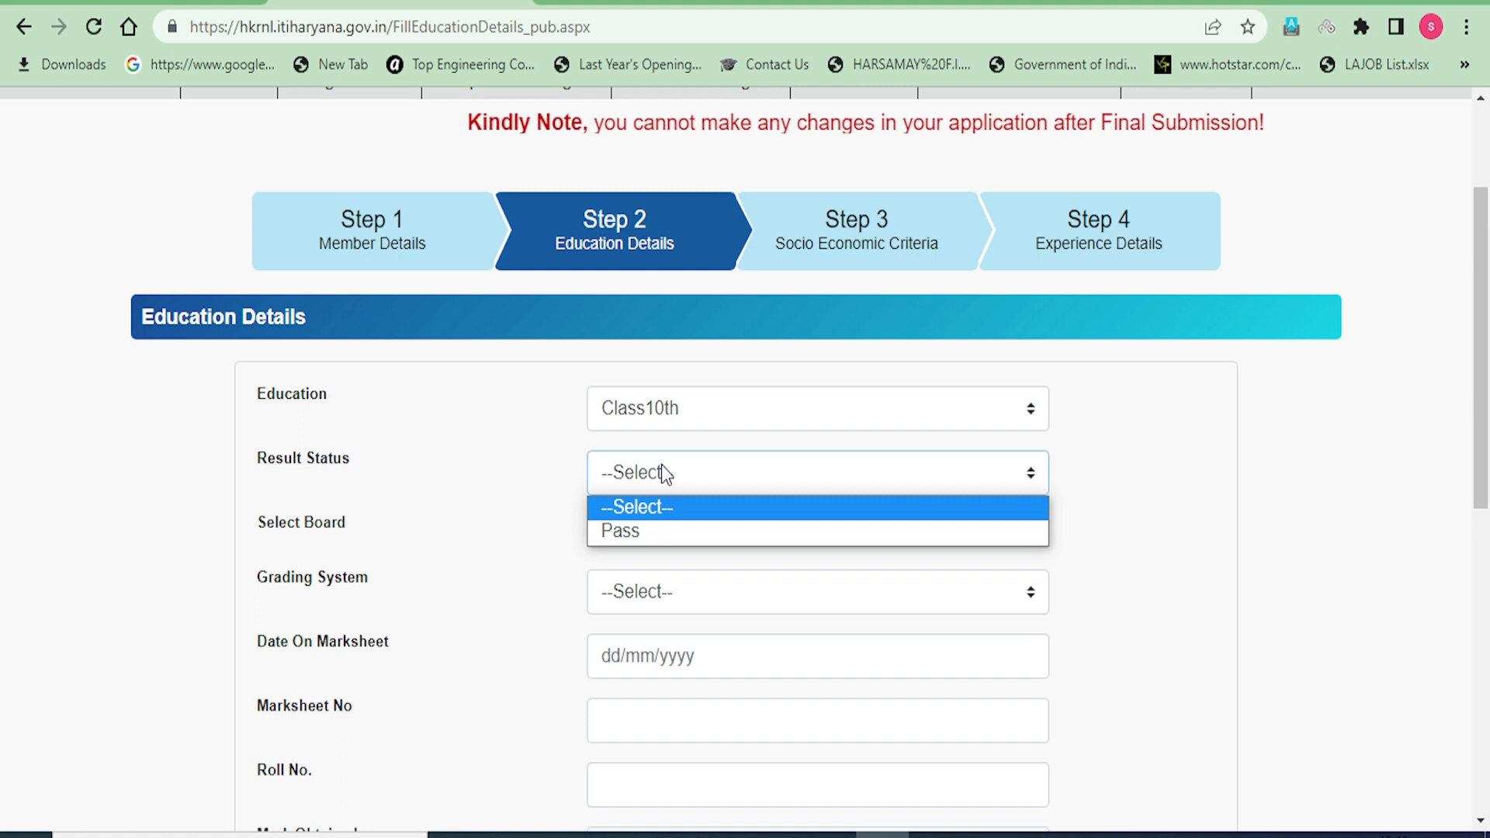
pyautogui.click(636, 531)
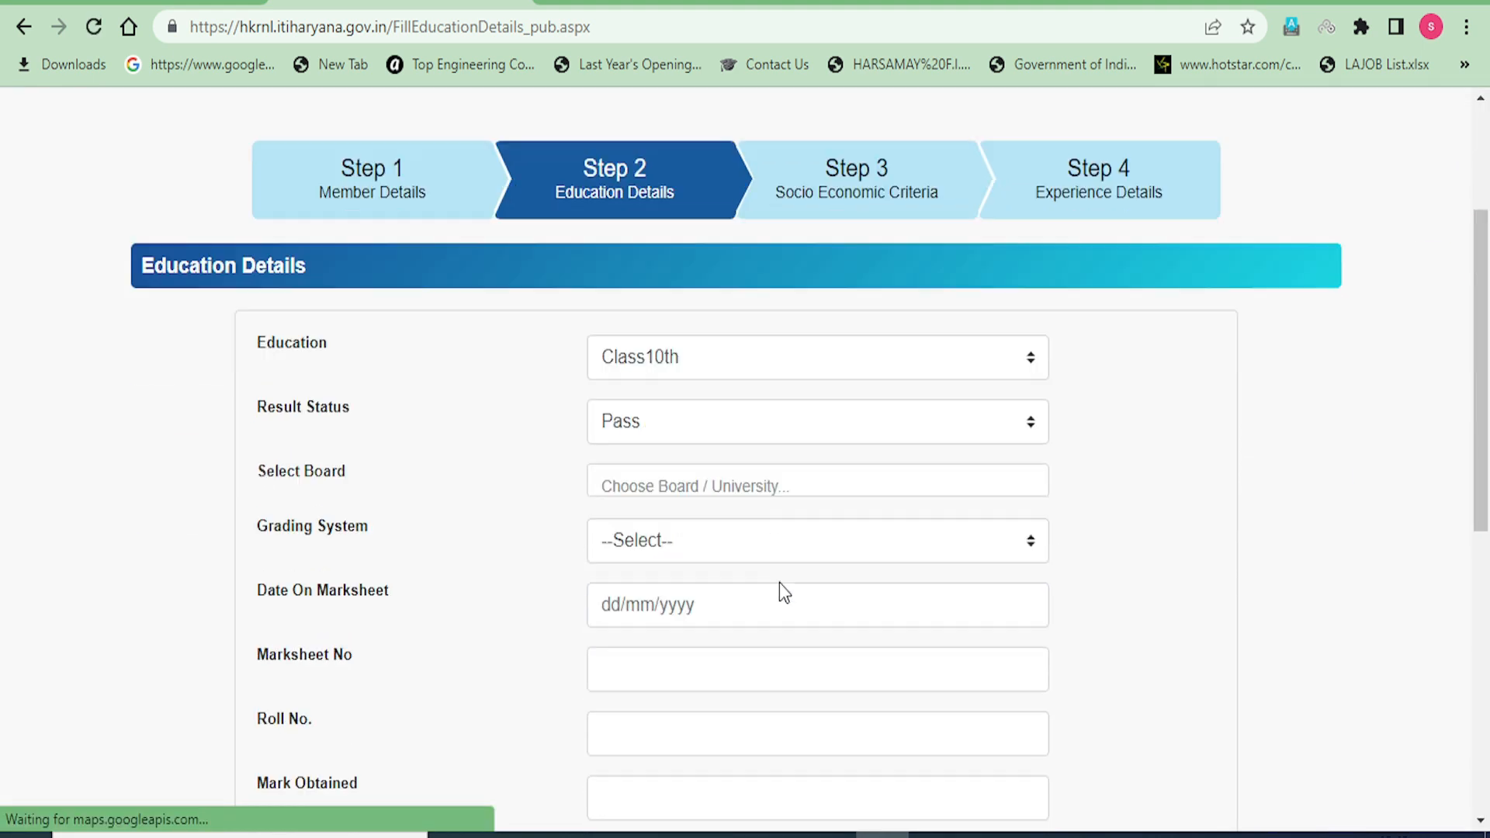
# Step: Choose Haryana Board of School Education as the board and Non CGPA grading
pyautogui.click(734, 547)
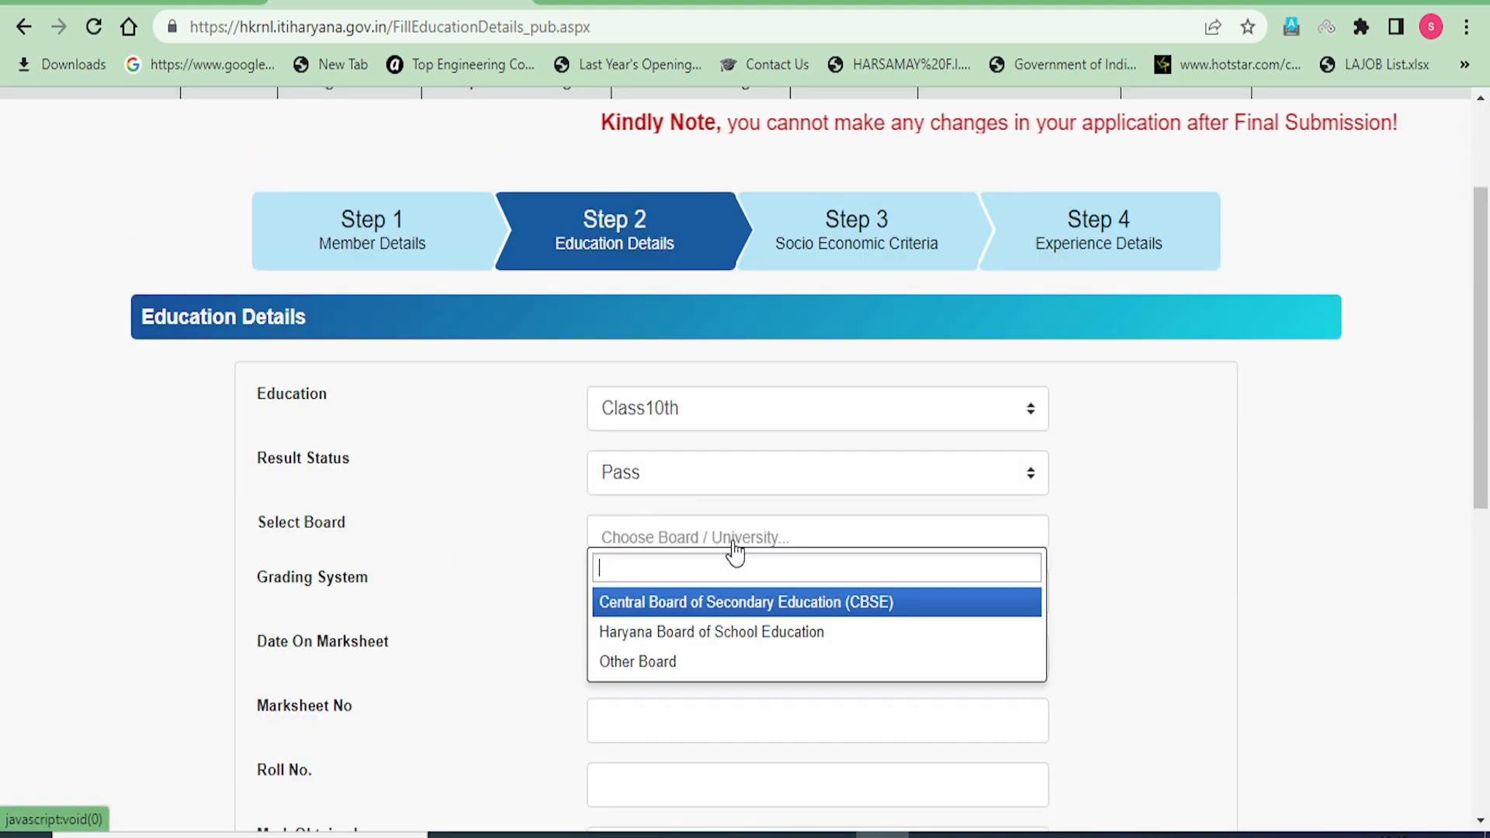
pyautogui.click(710, 632)
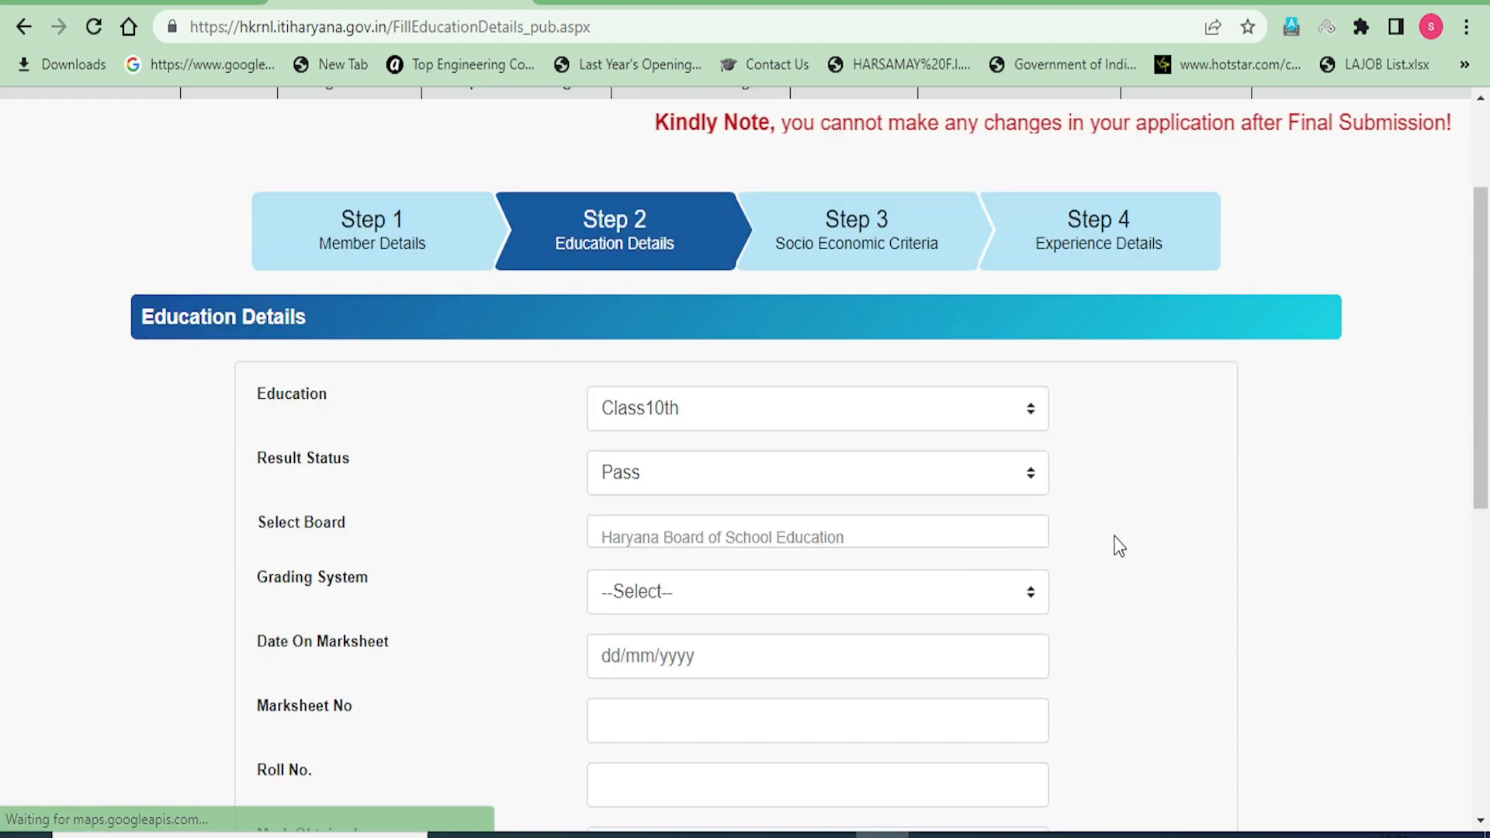
pyautogui.scroll(-1, 1064, 536)
pyautogui.click(693, 475)
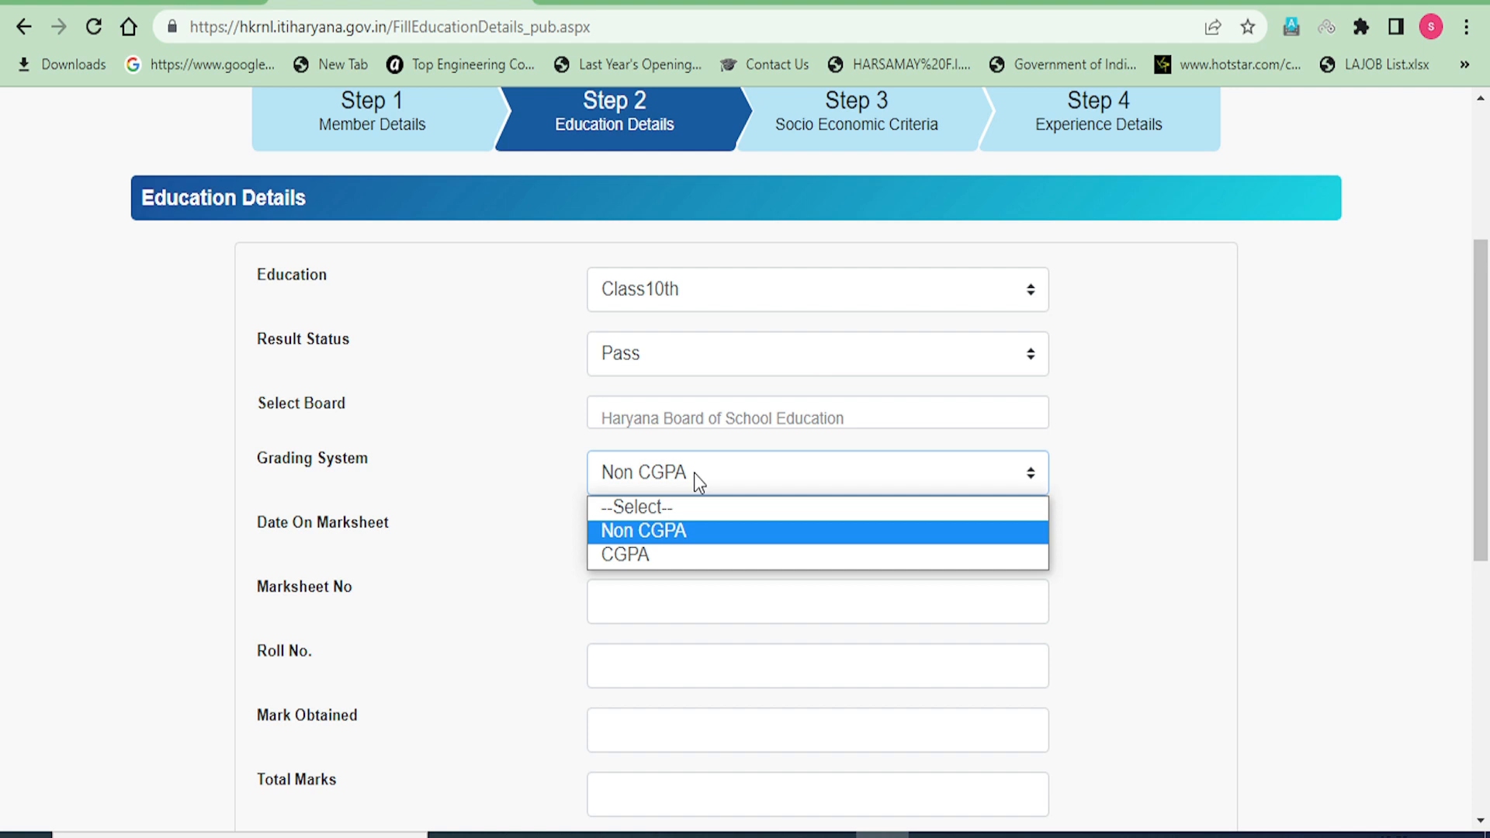
pyautogui.click(673, 534)
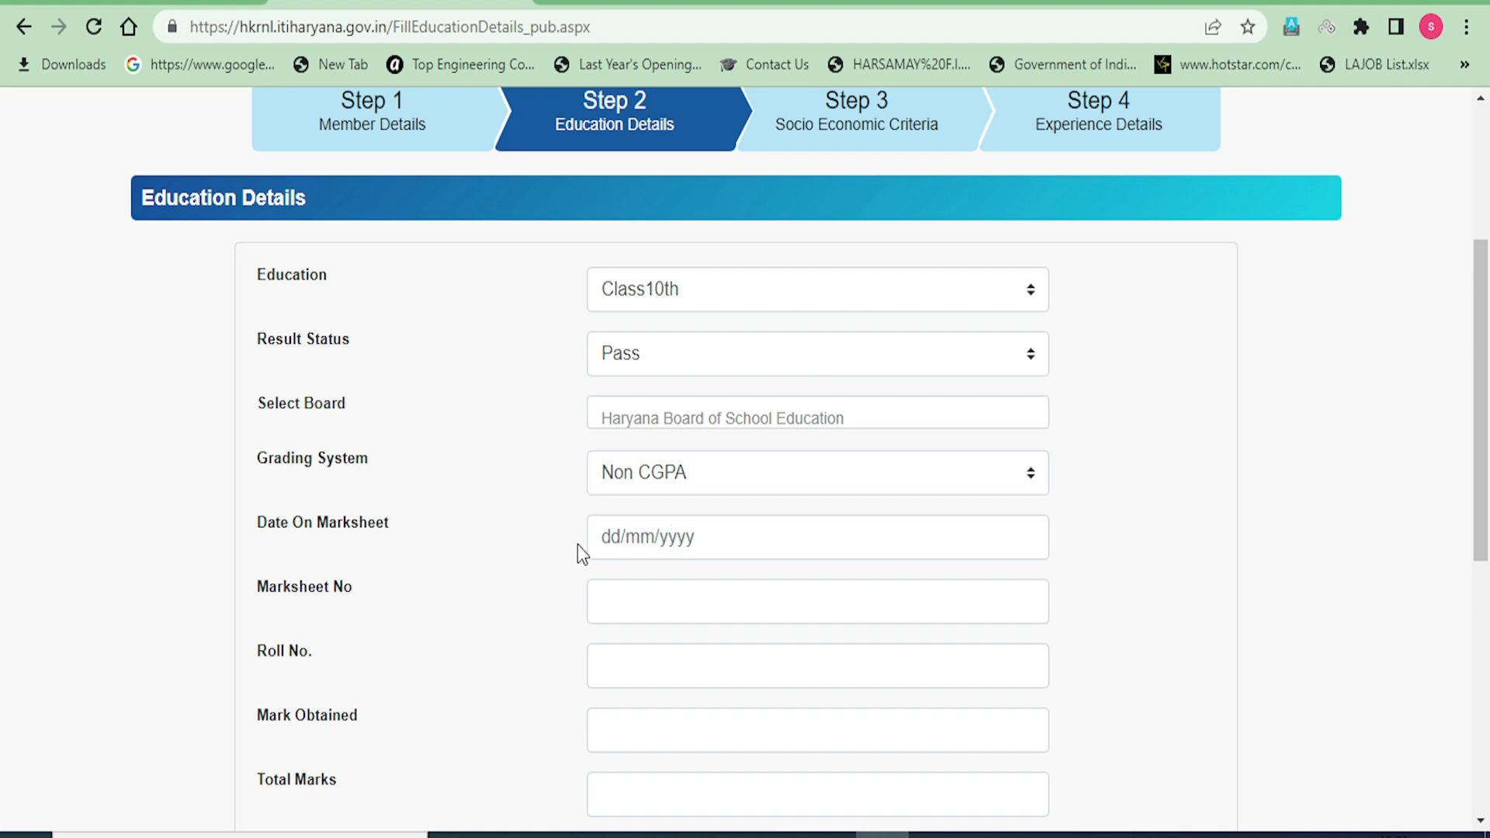
pyautogui.click(614, 541)
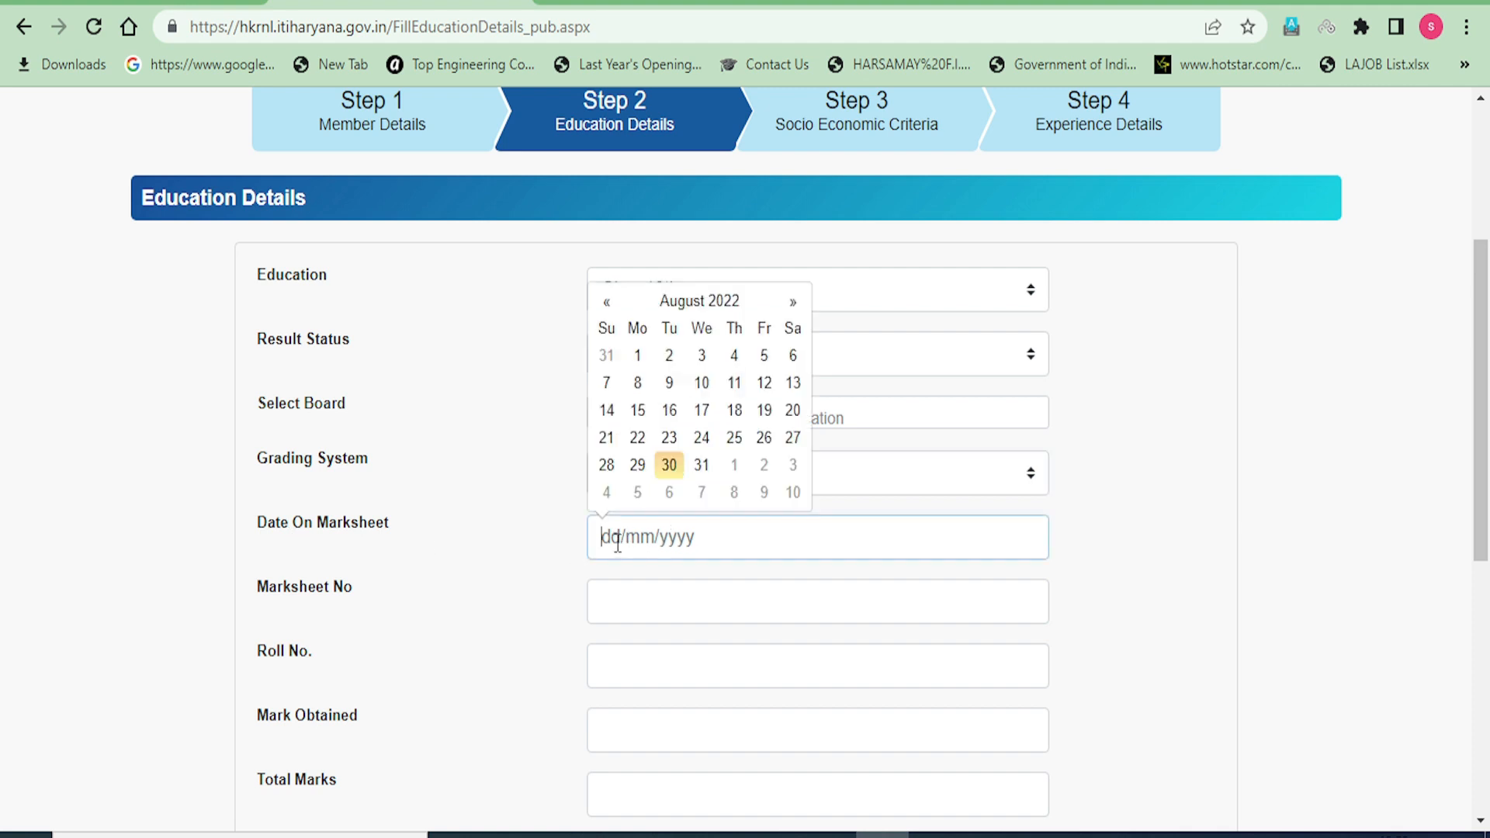
# Step: Fill in the Class10th marksheet number and roll number
pyautogui.click(526, 534)
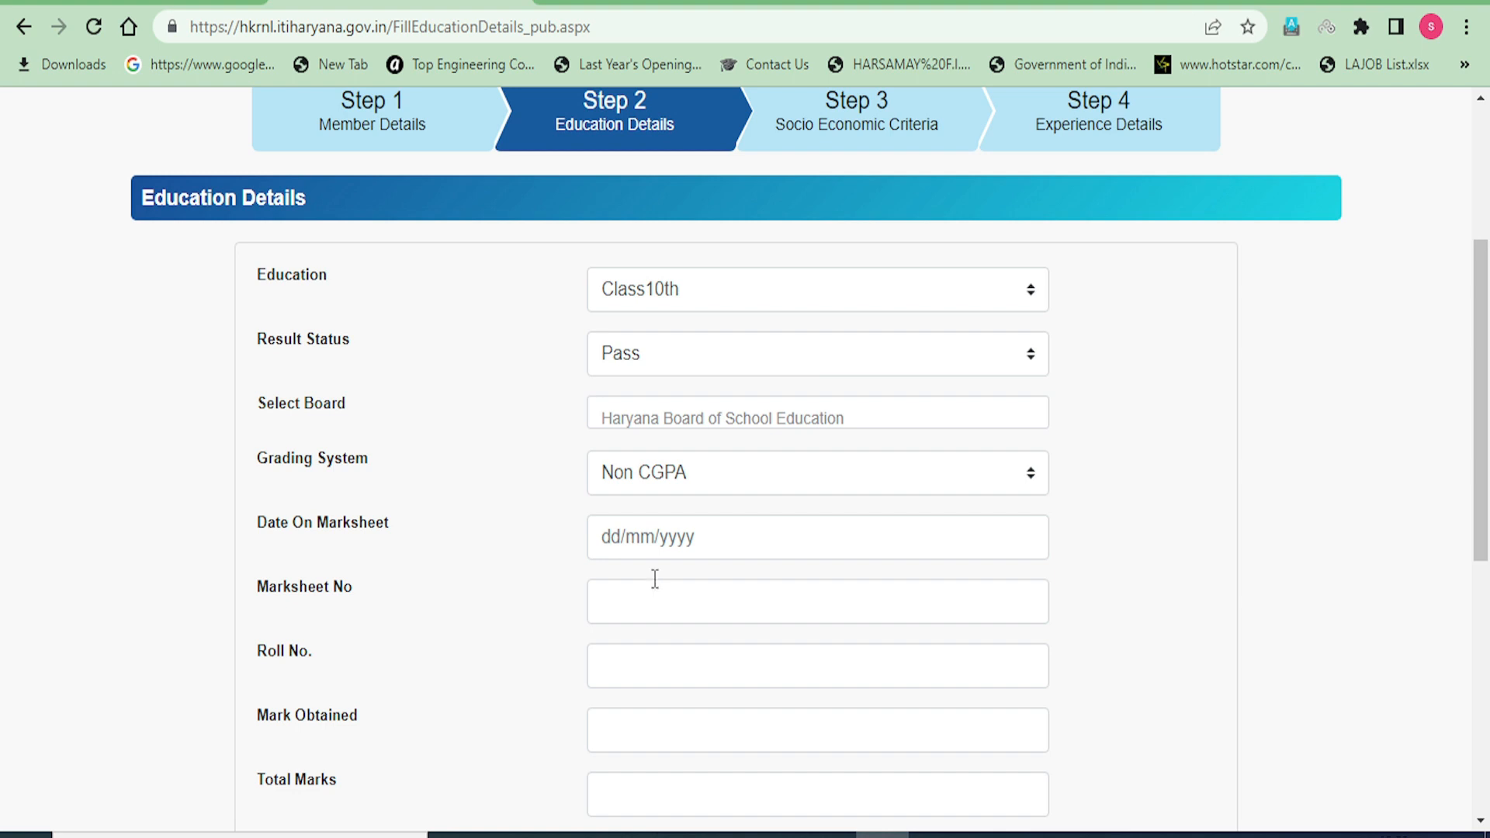
pyautogui.click(645, 602)
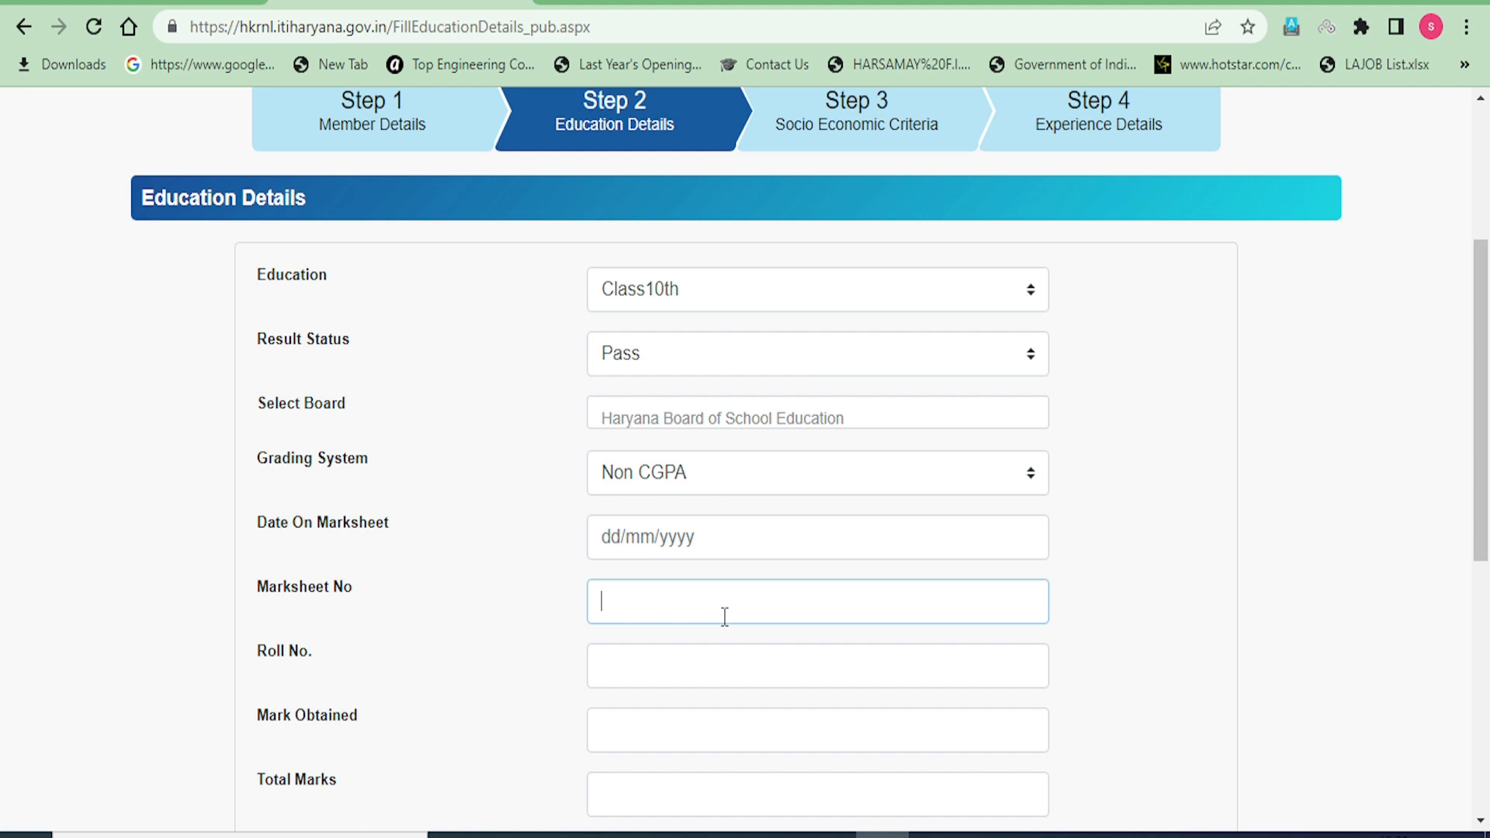
pyautogui.click(666, 677)
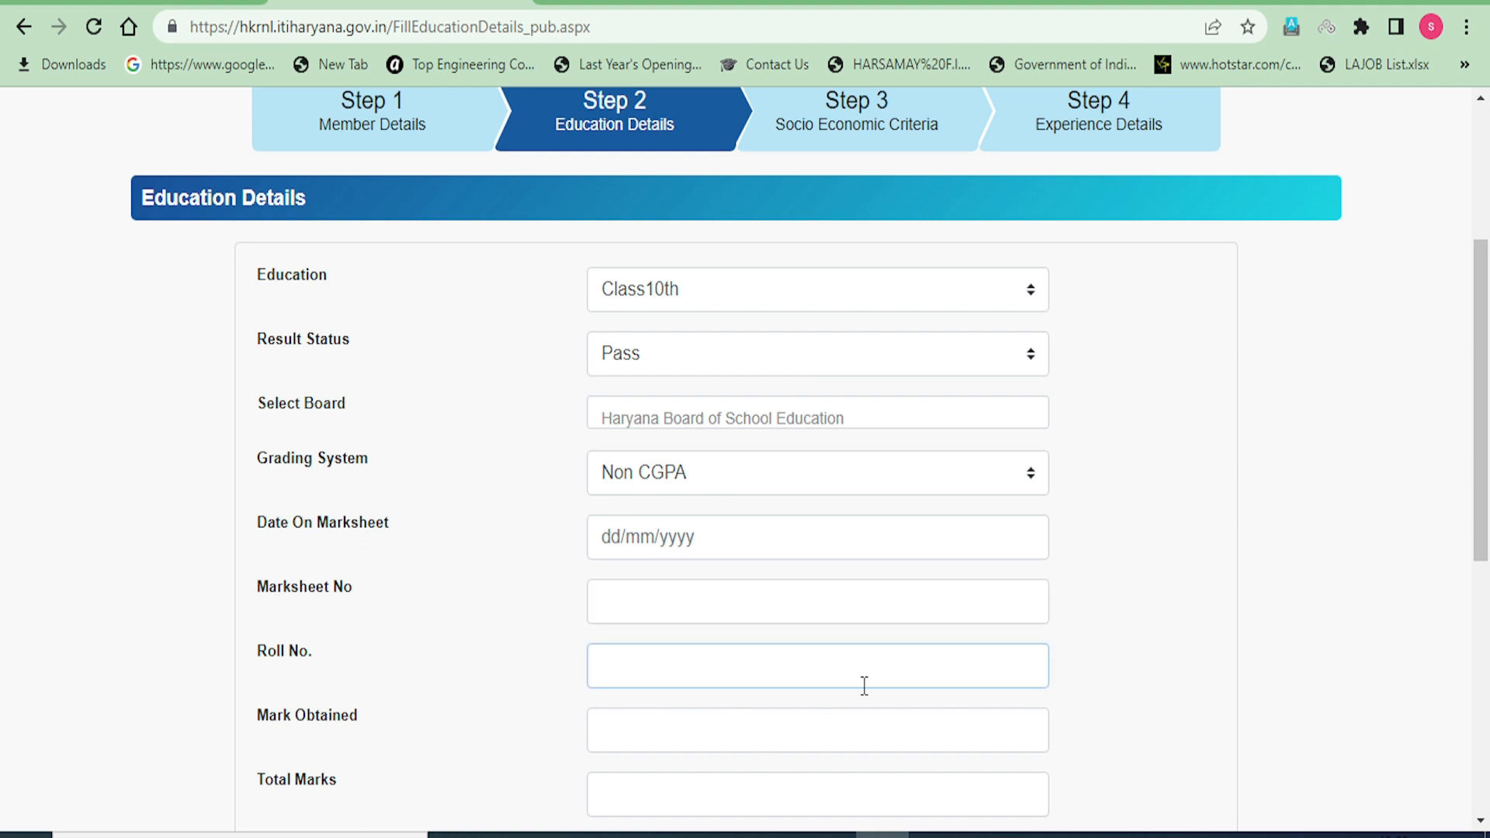
pyautogui.scroll(-3, 864, 686)
# Step: Enter 300 marks obtained out of 500 total so the percentage fills as 60
pyautogui.click(620, 492)
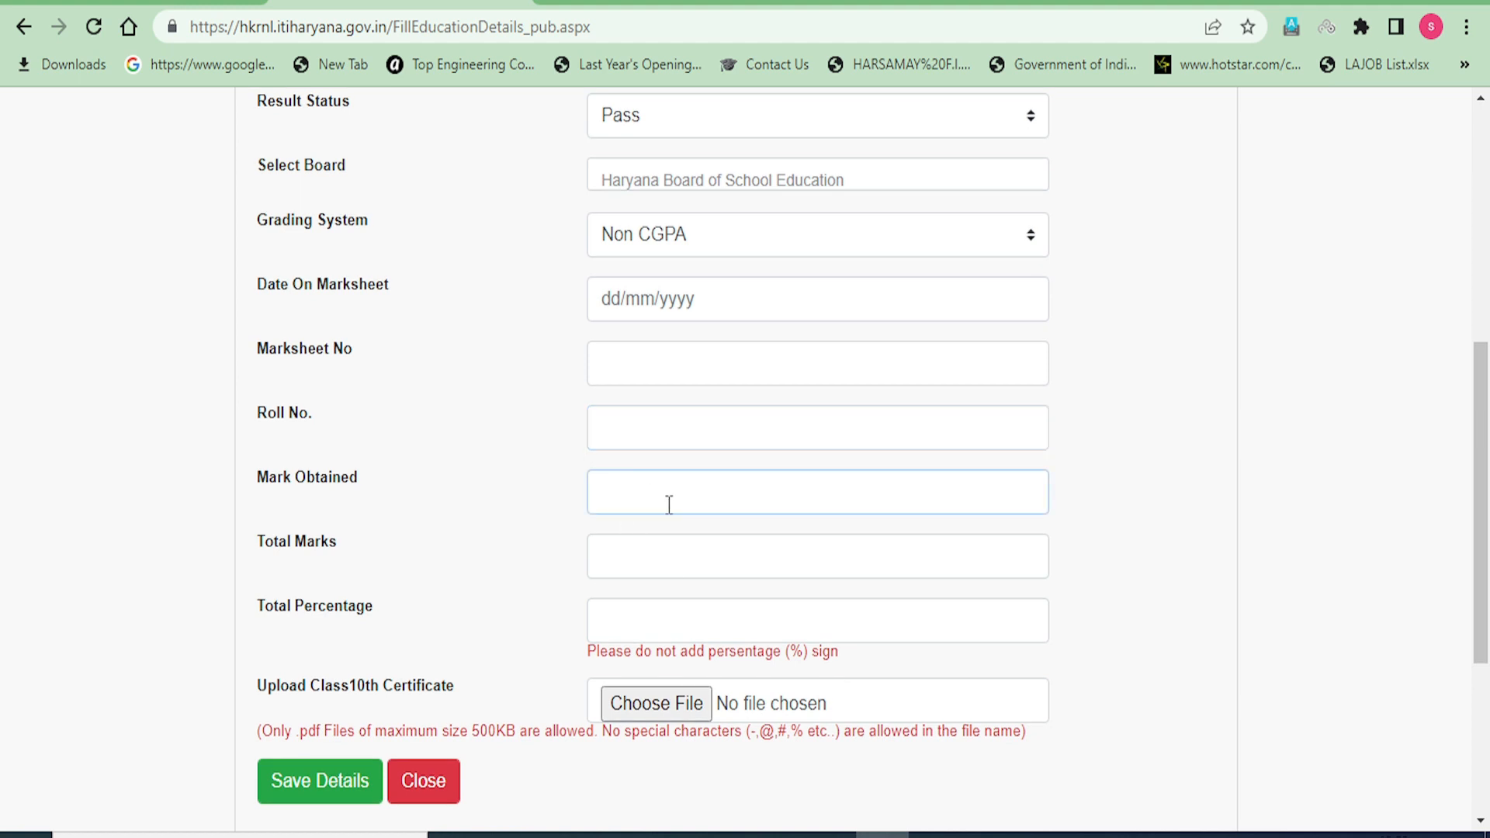
pyautogui.write('300')
pyautogui.click(672, 559)
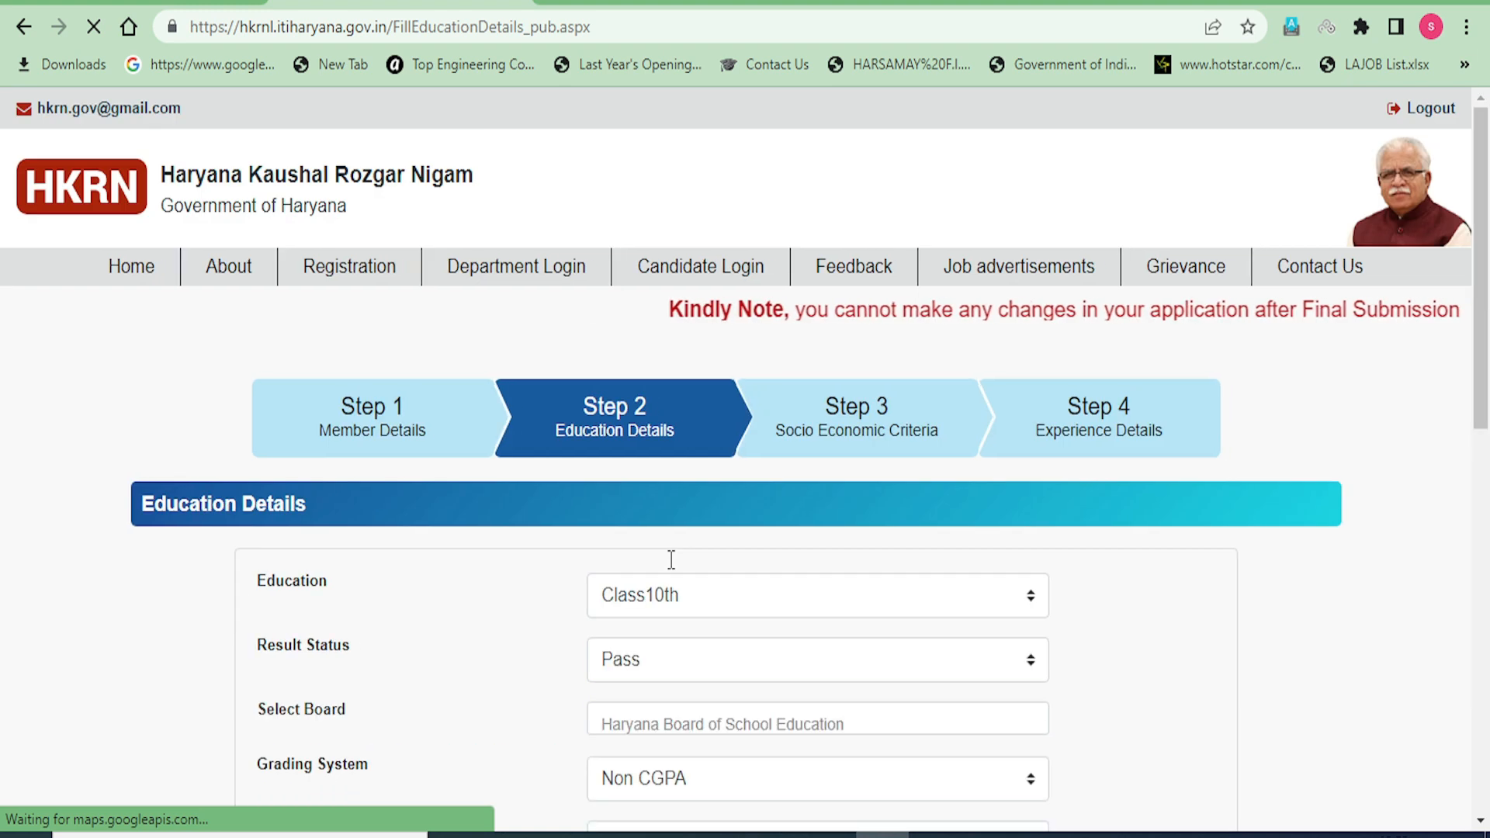
pyautogui.click(701, 553)
pyautogui.write('5000')
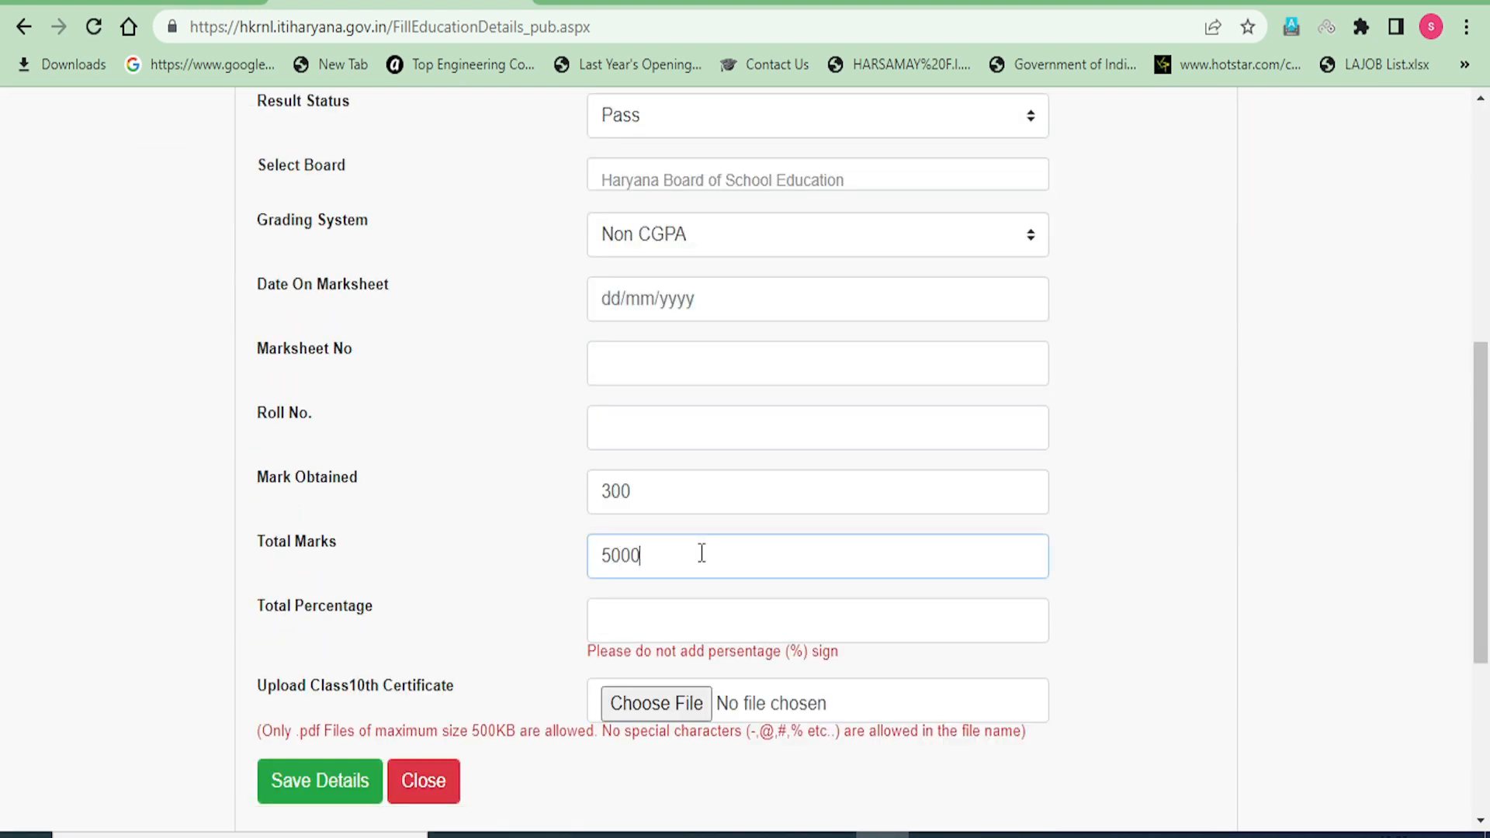
pyautogui.click(899, 623)
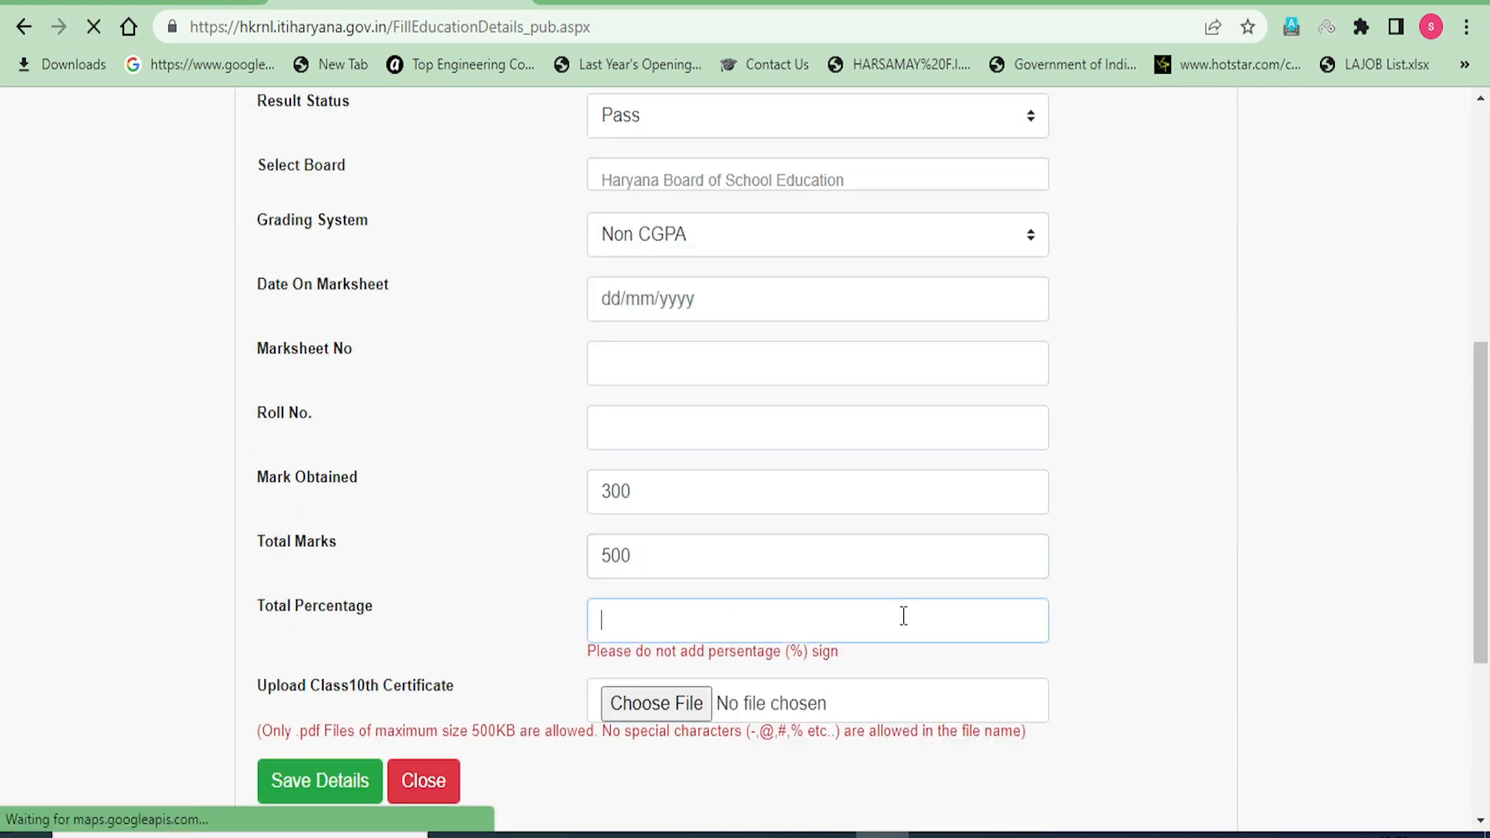
pyautogui.scroll(-5, 1071, 590)
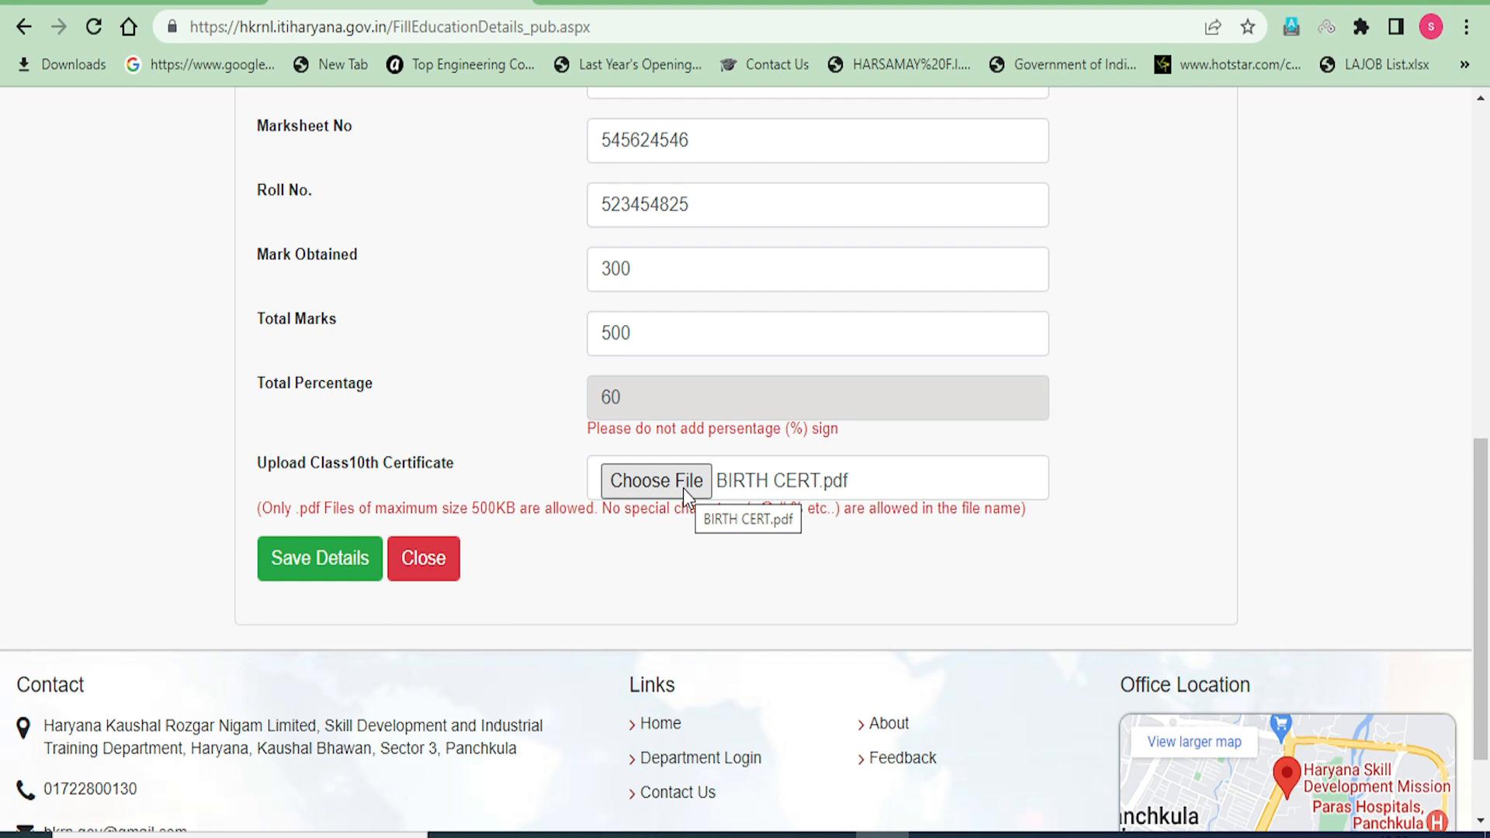
# Step: Save the Class10th education entry after noting the PDF-only, 500KB maximum upload rule
pyautogui.moveTo(300, 508); pyautogui.dragTo(357, 509)
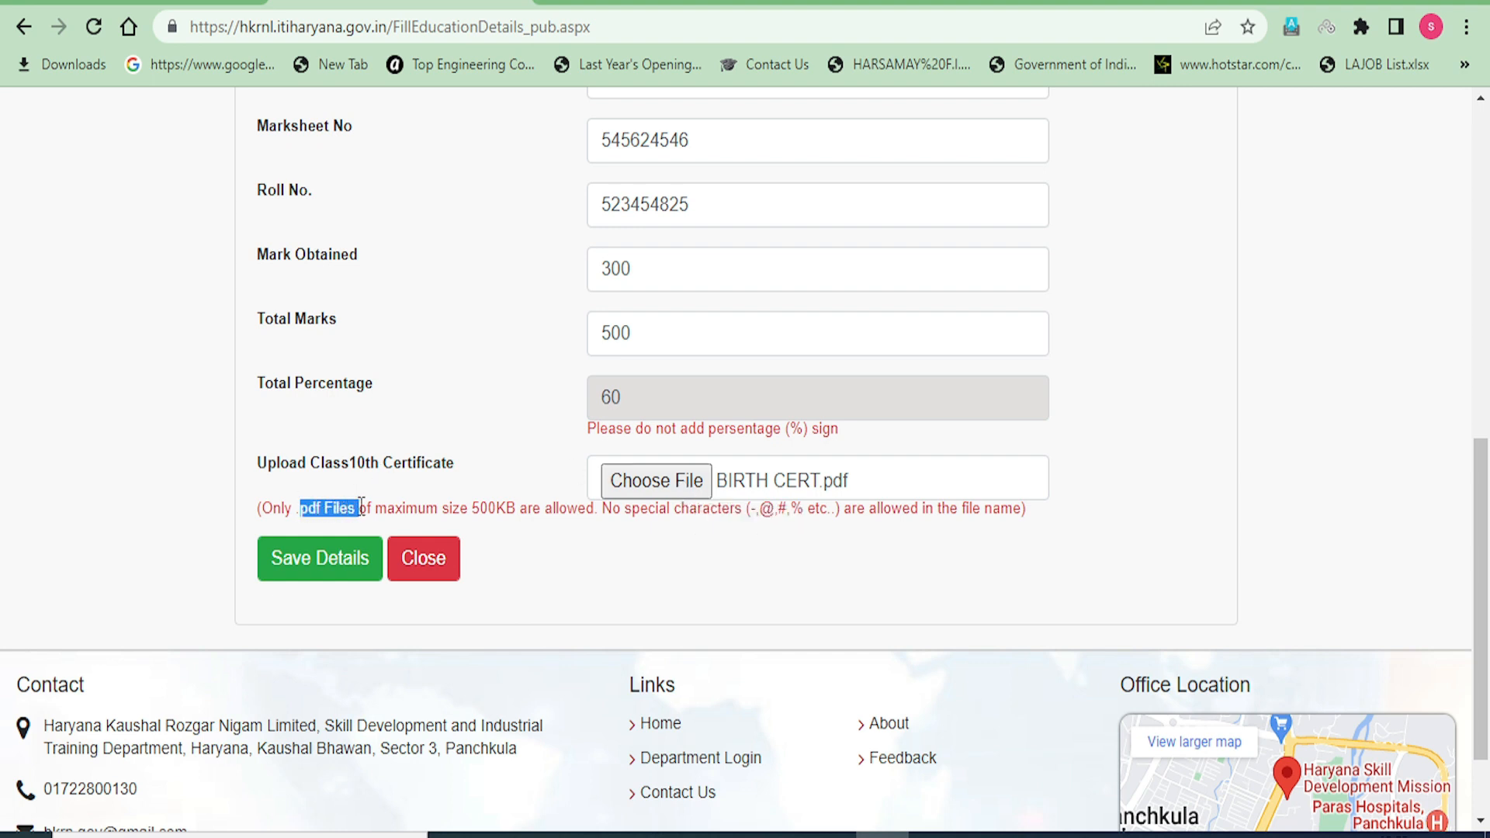
pyautogui.moveTo(426, 508); pyautogui.dragTo(519, 506)
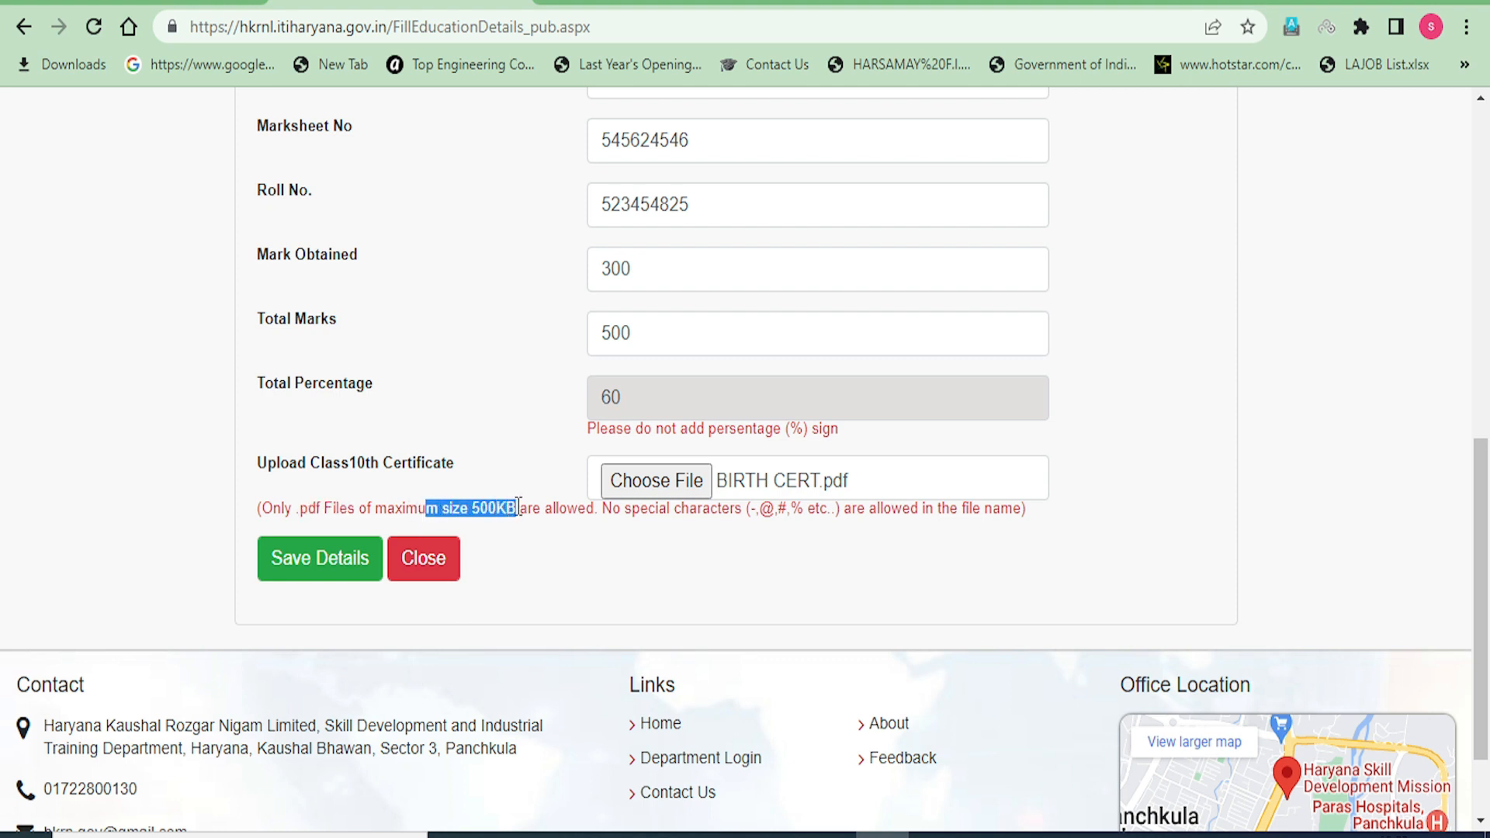
pyautogui.click(631, 569)
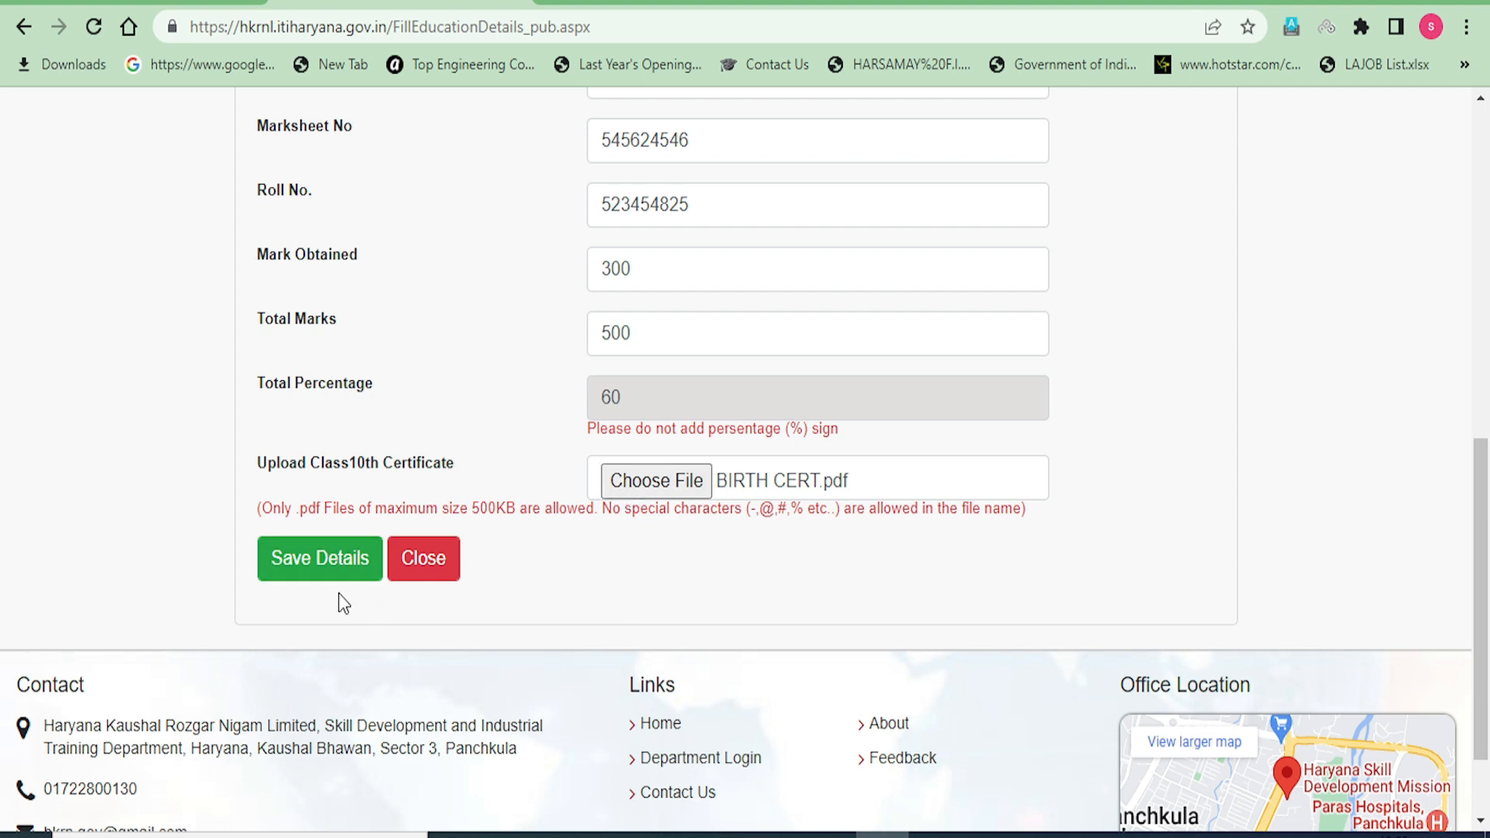
pyautogui.click(326, 565)
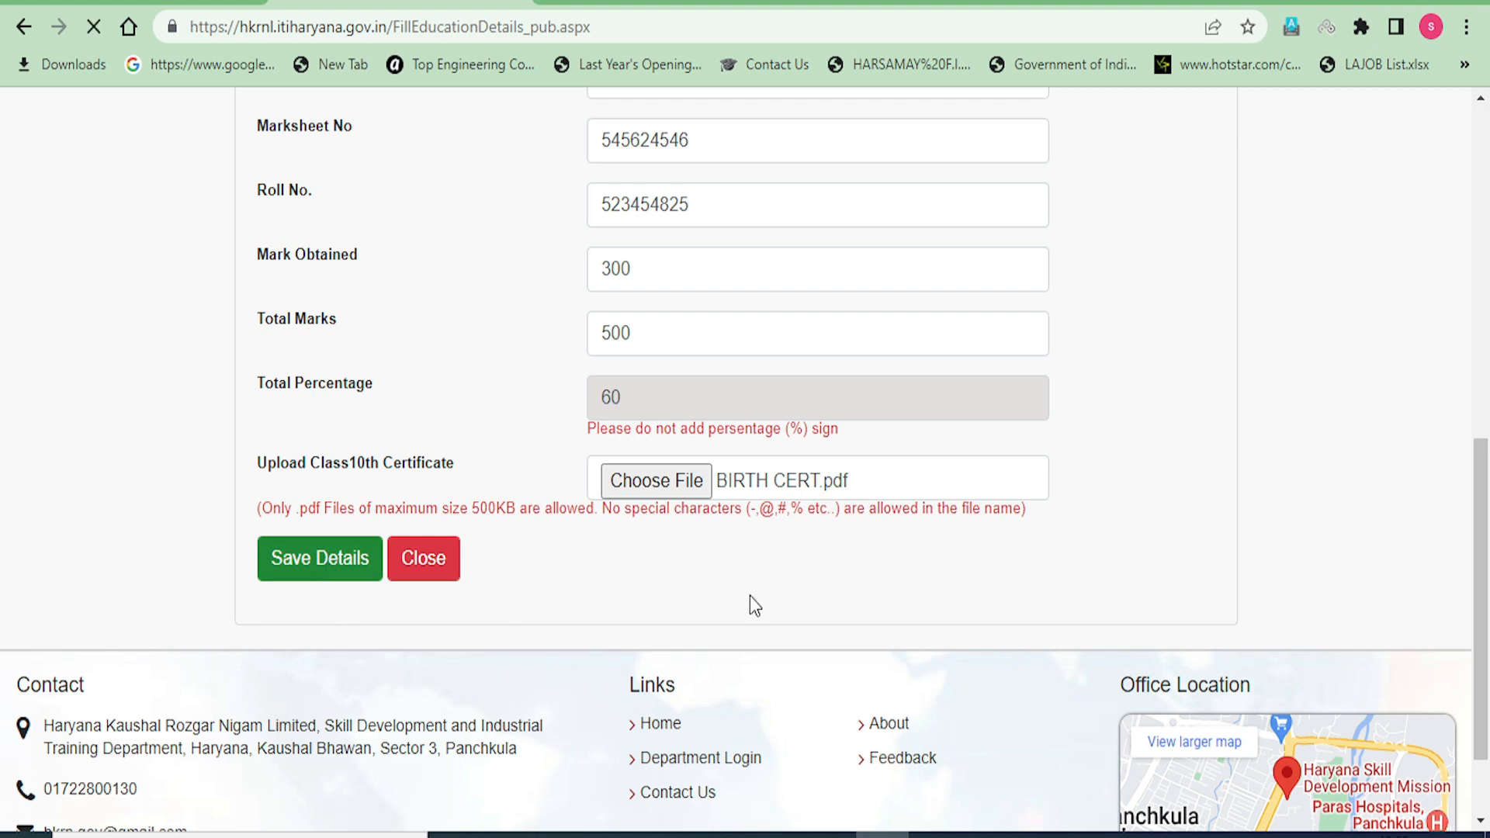
# Step: Check the saved Class10th row (300/500, 60%), then go to Step 3 Socio Economic Criteria
pyautogui.scroll(-1, 860, 548)
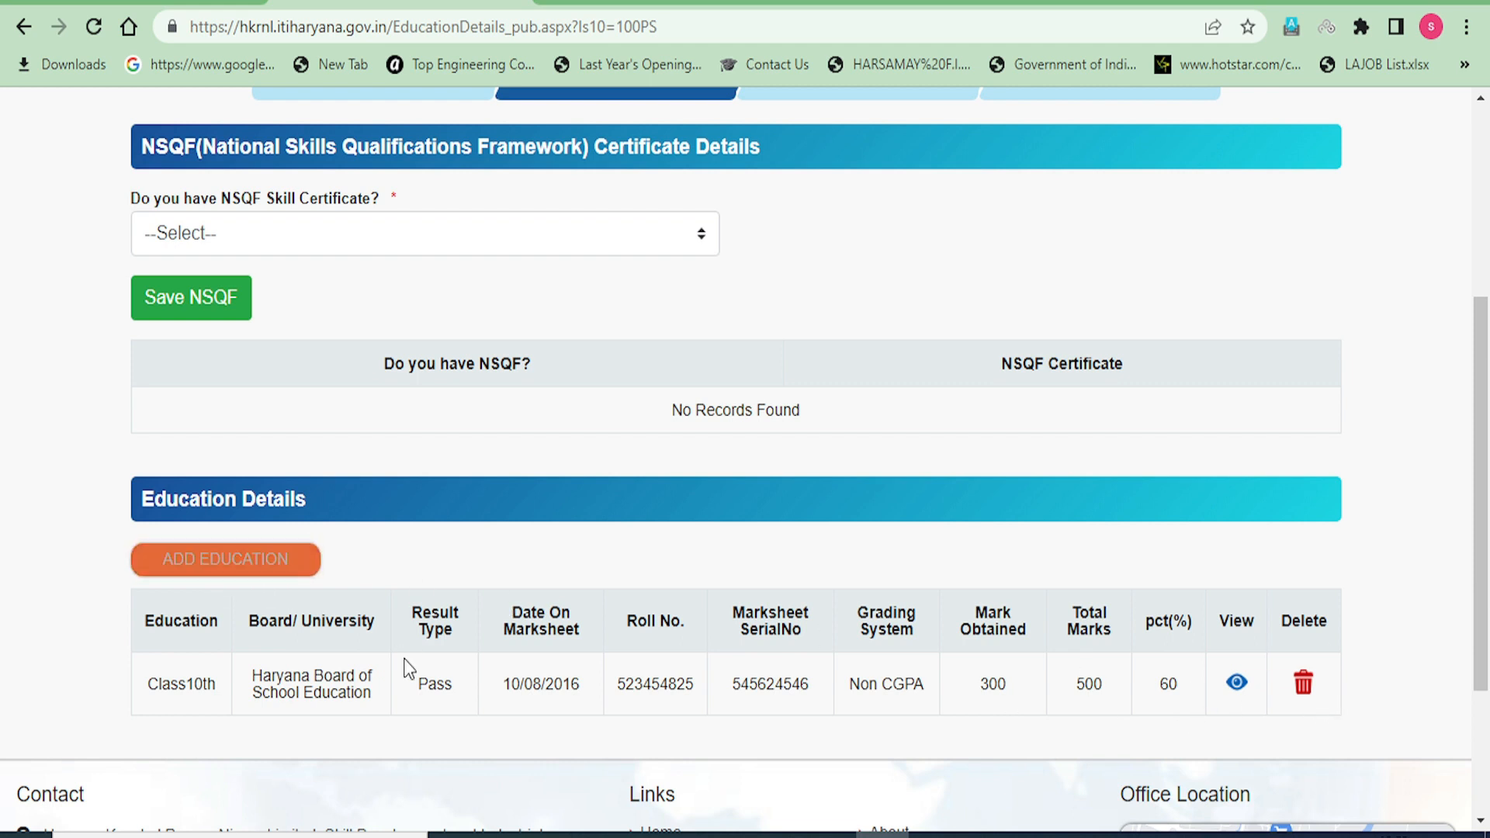
pyautogui.moveTo(153, 683); pyautogui.dragTo(217, 682)
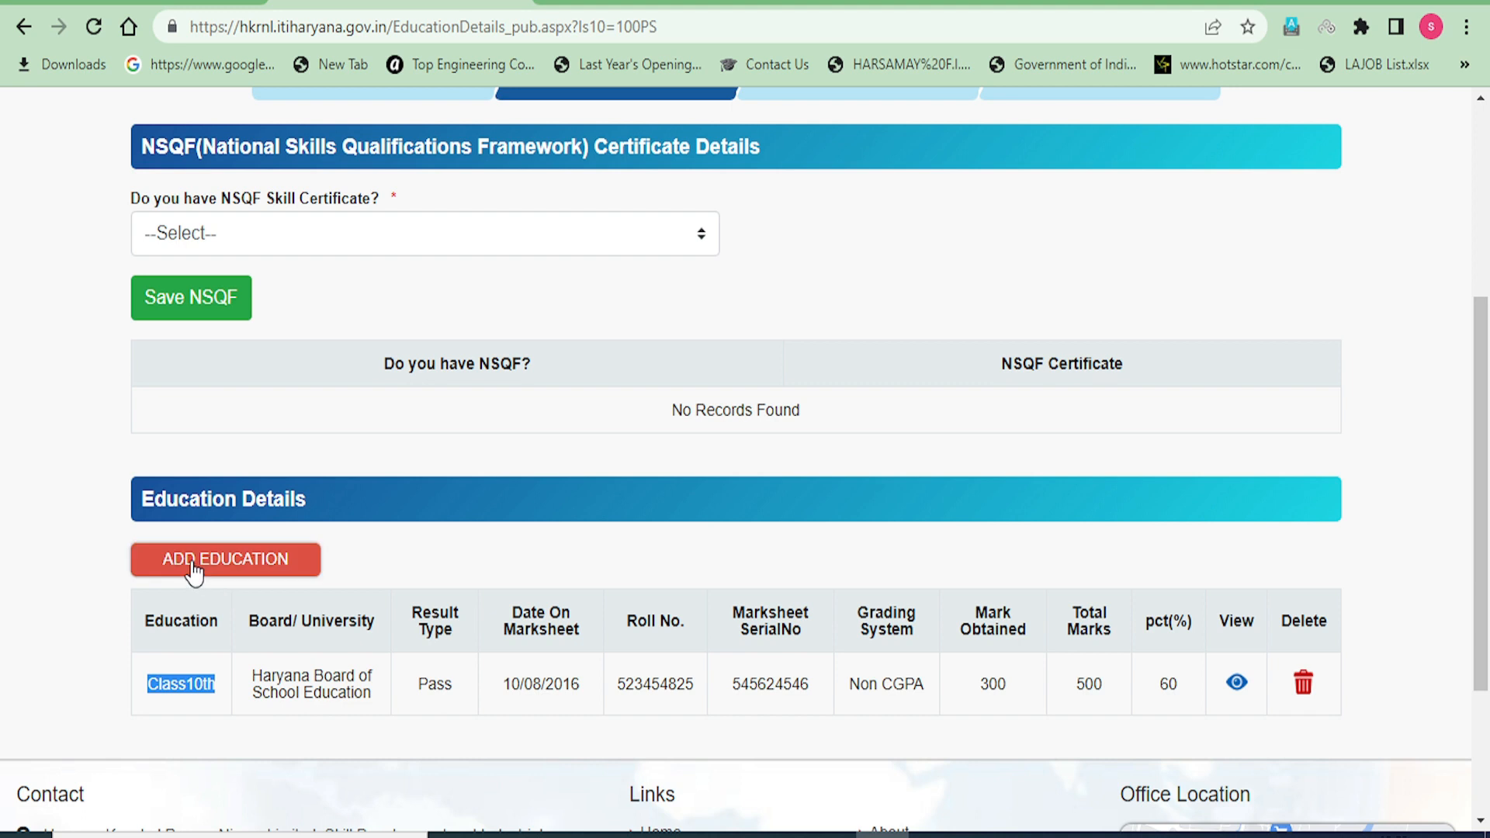
pyautogui.click(403, 556)
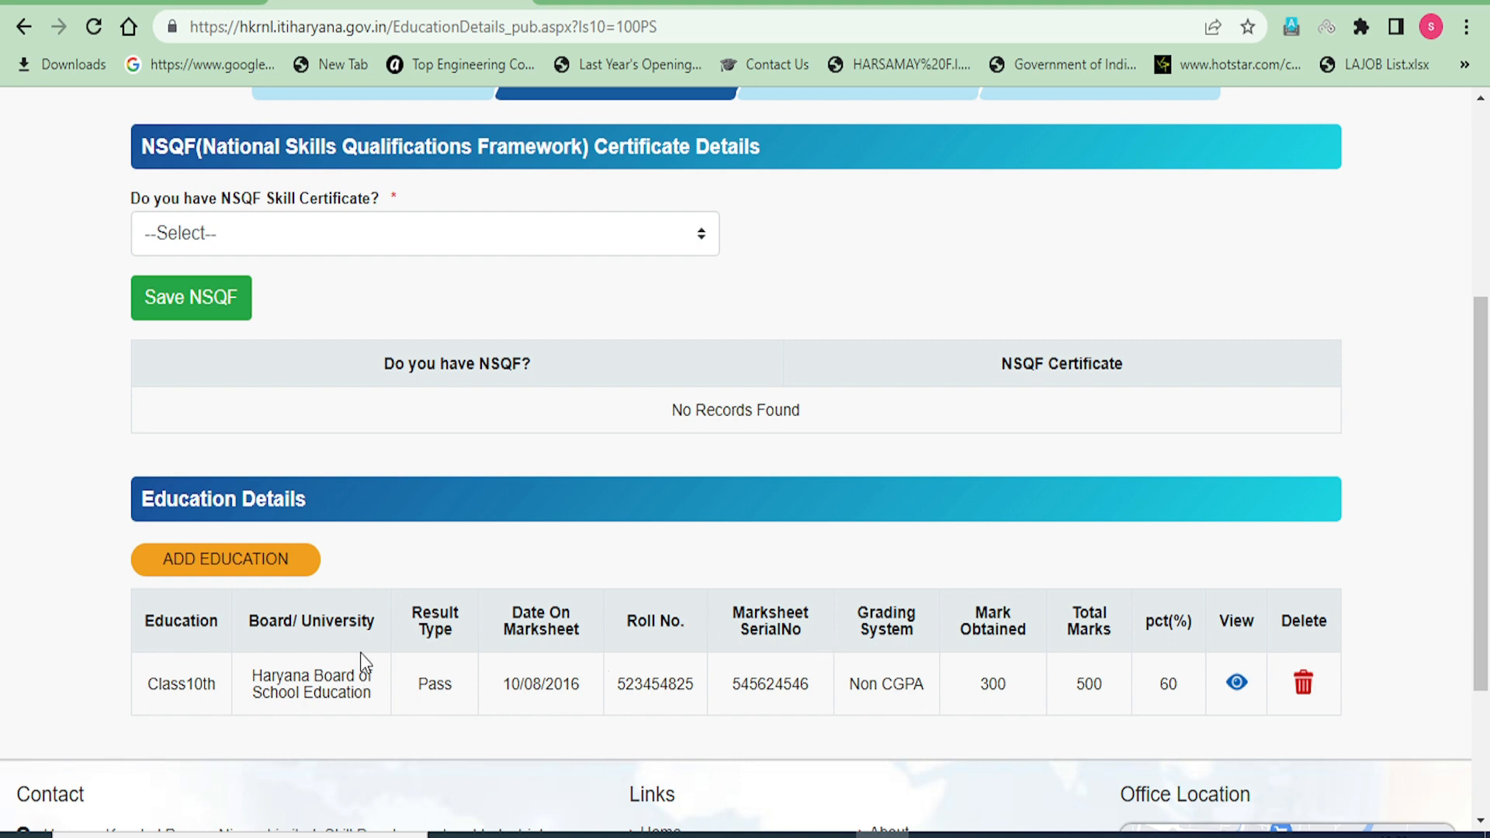
pyautogui.moveTo(1484, 541); pyautogui.dragTo(1486, 479)
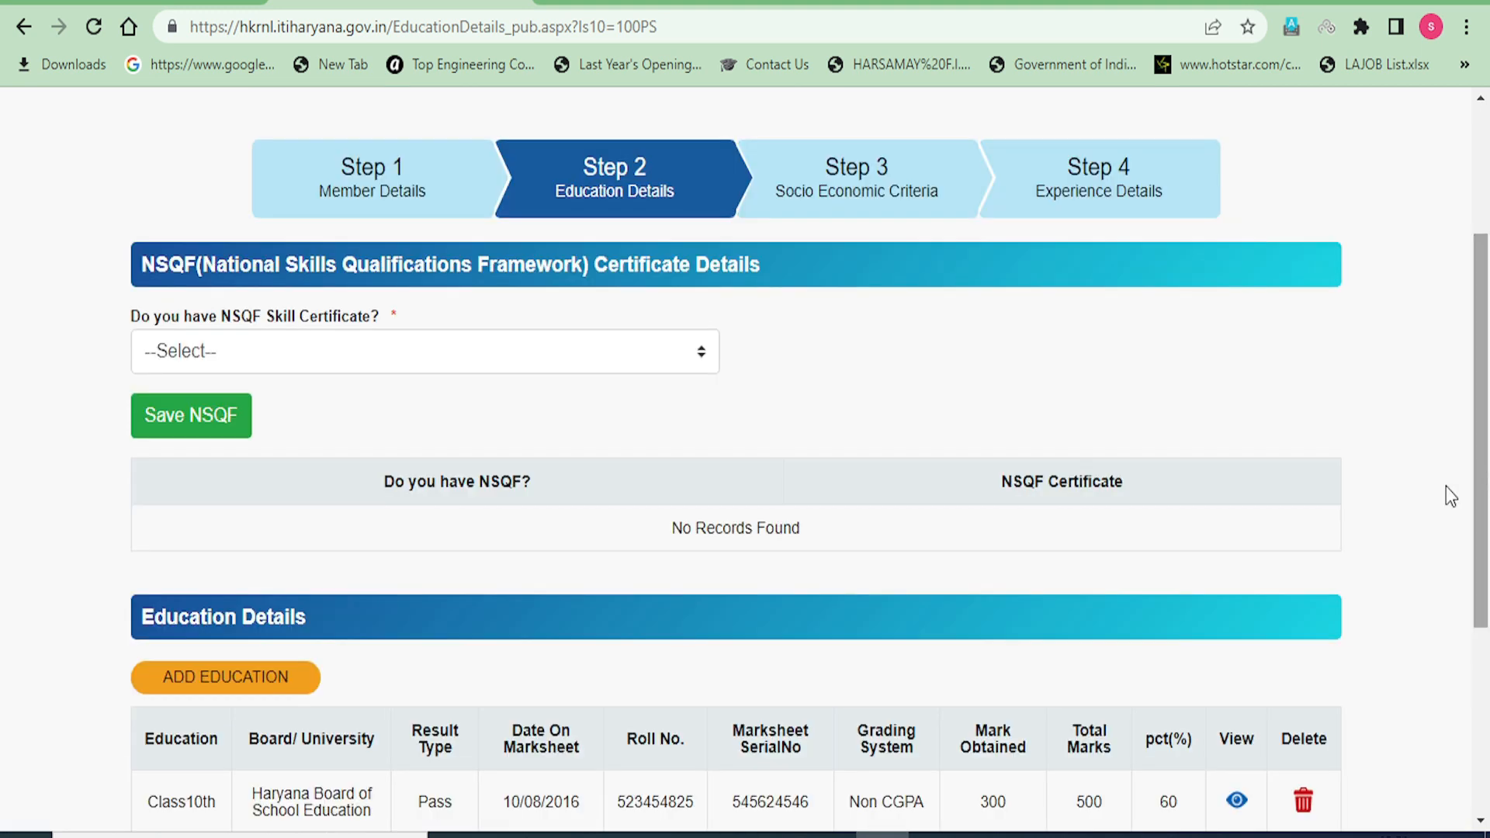
pyautogui.click(854, 193)
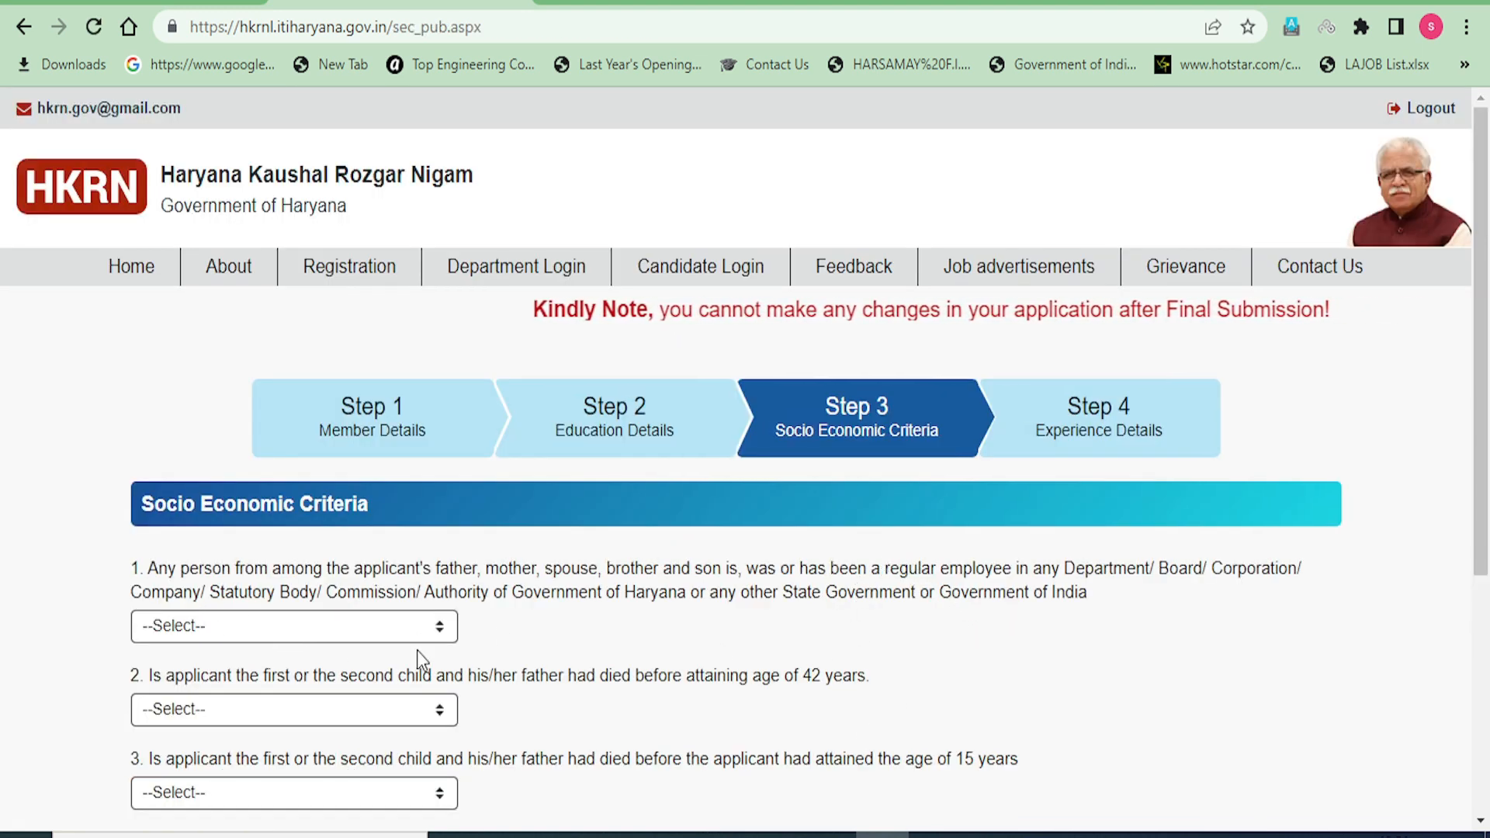
# Step: Answer No to the first socio-economic question
pyautogui.scroll(-1, 416, 659)
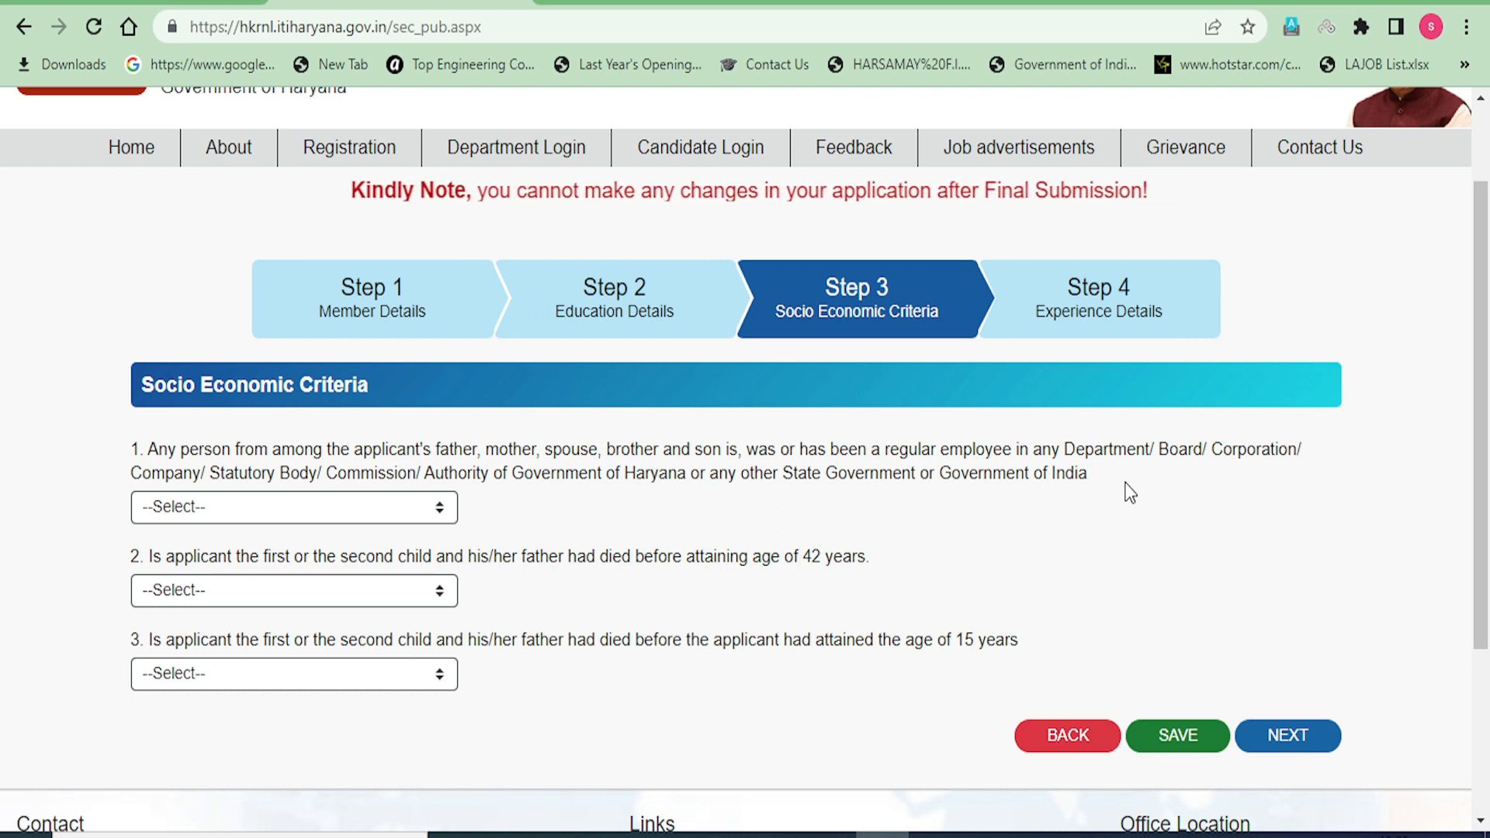
pyautogui.click(337, 511)
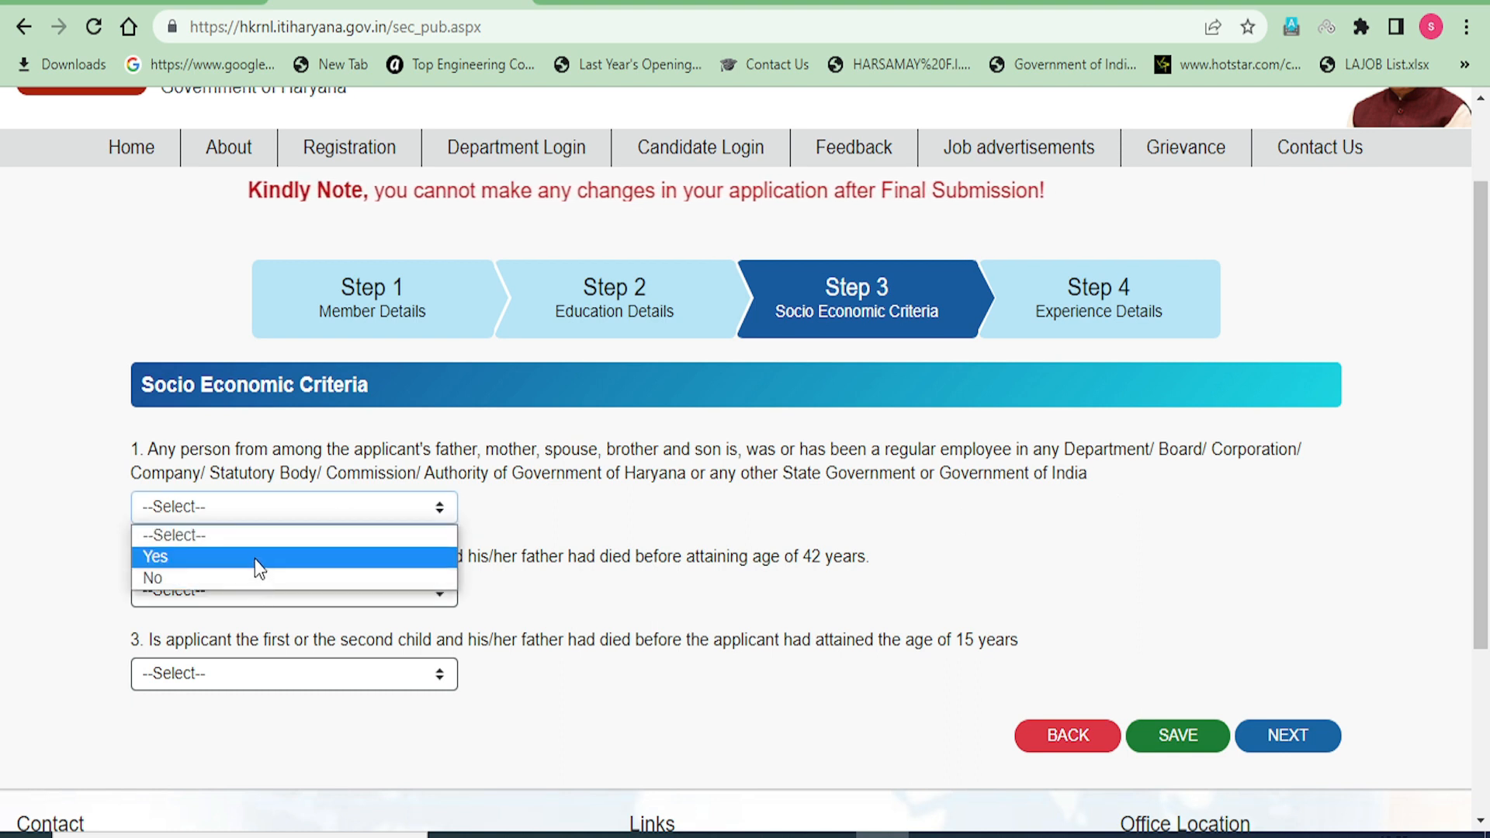
pyautogui.click(253, 558)
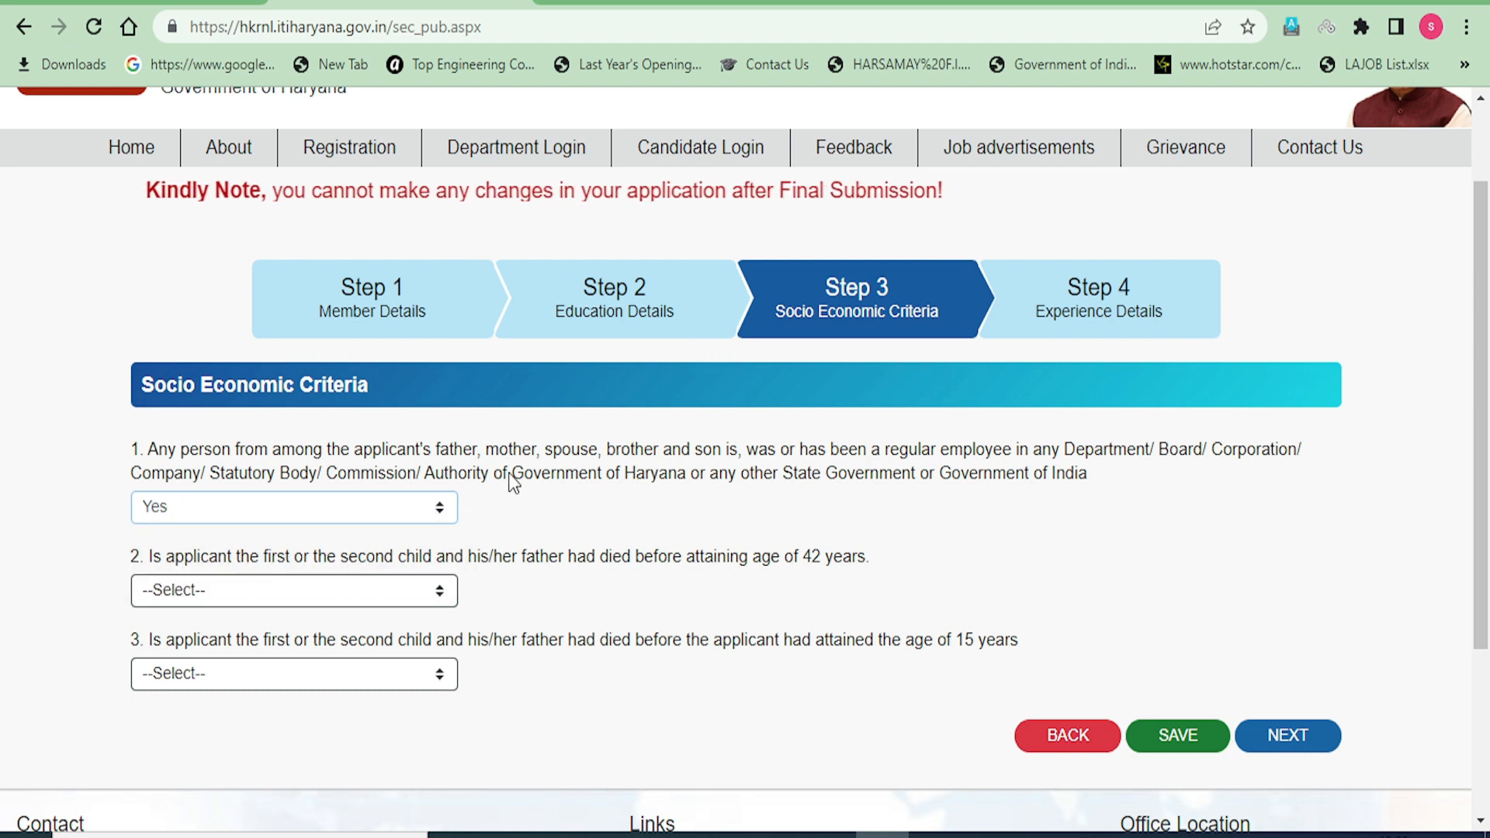
pyautogui.click(433, 511)
pyautogui.click(273, 576)
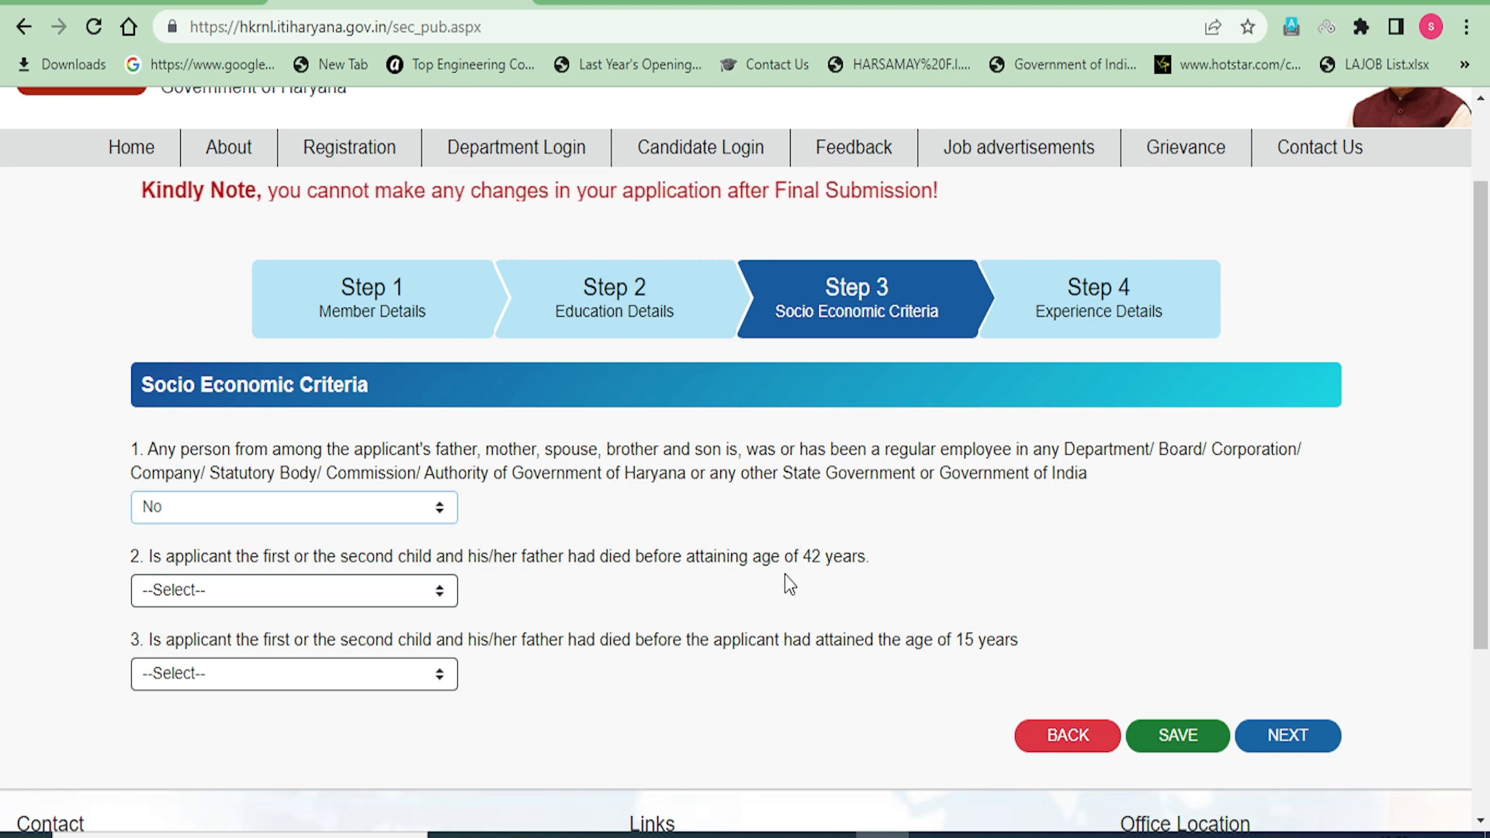
# Step: Answer Yes to question 2 about the age 42 condition, revealing the death certificate upload
pyautogui.moveTo(881, 566); pyautogui.dragTo(712, 557)
pyautogui.click(712, 557)
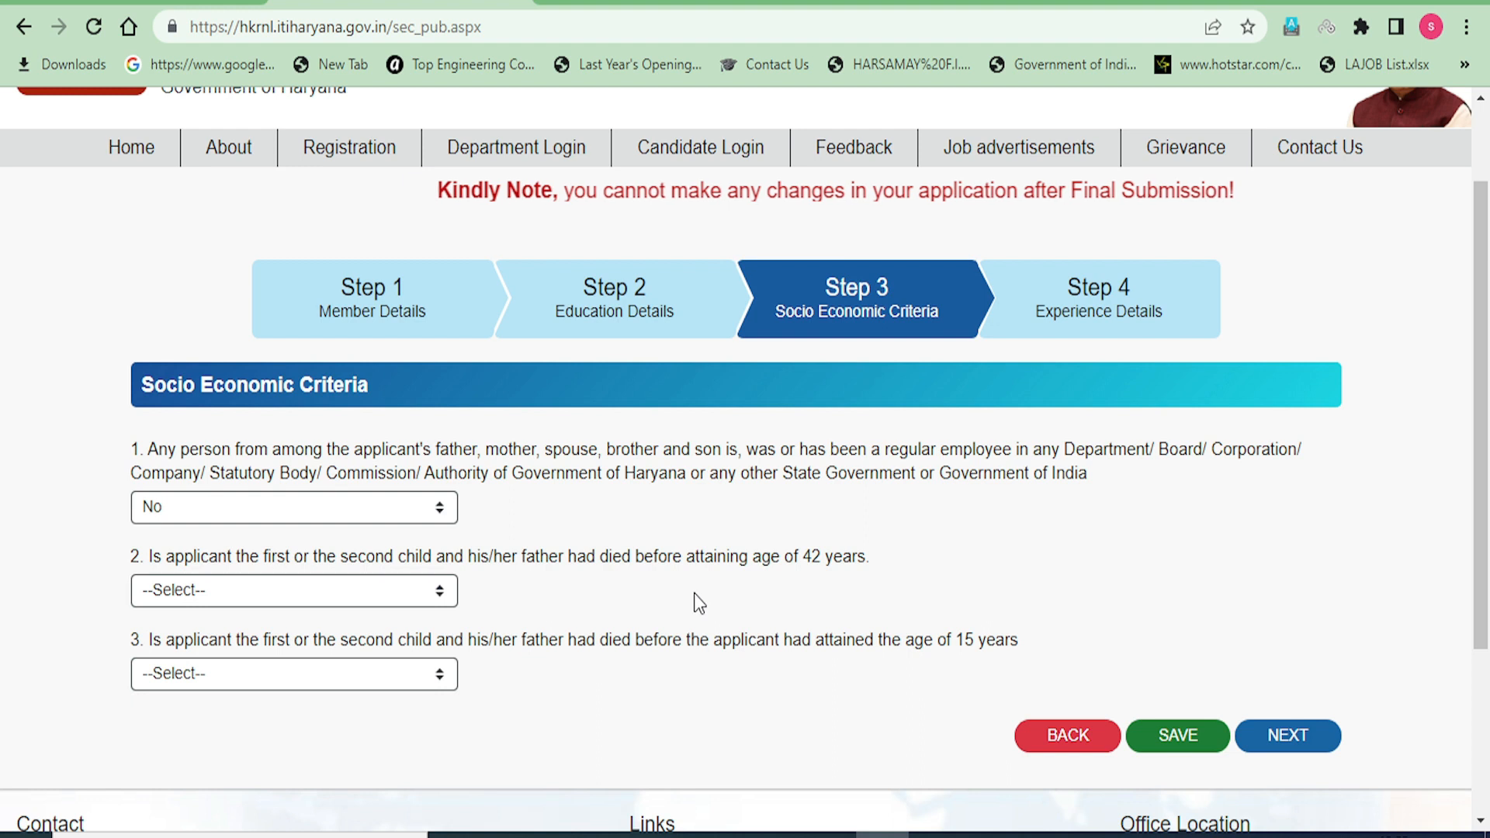
pyautogui.click(441, 591)
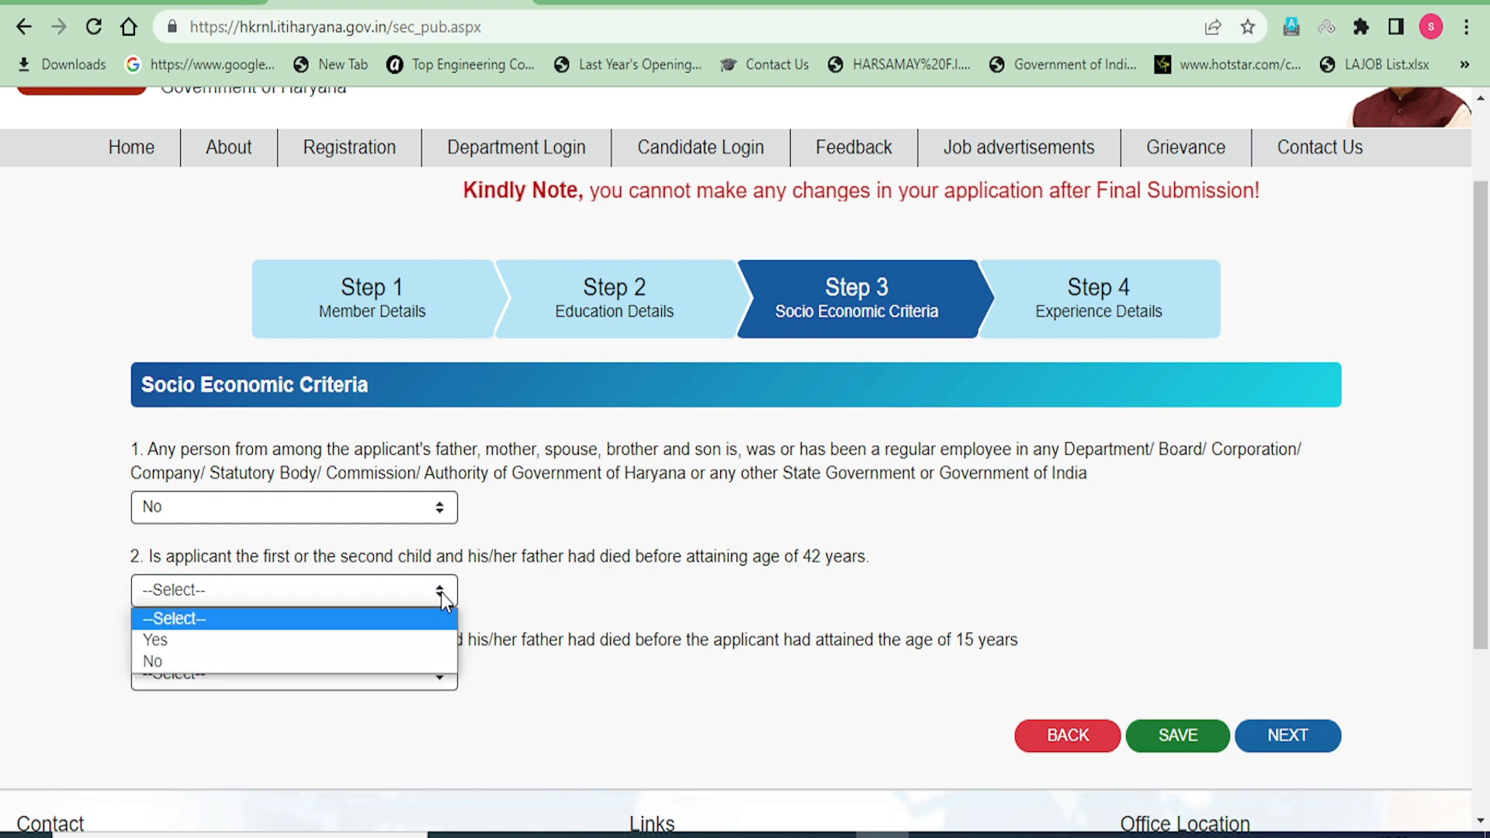
pyautogui.click(281, 639)
pyautogui.scroll(-4, 352, 630)
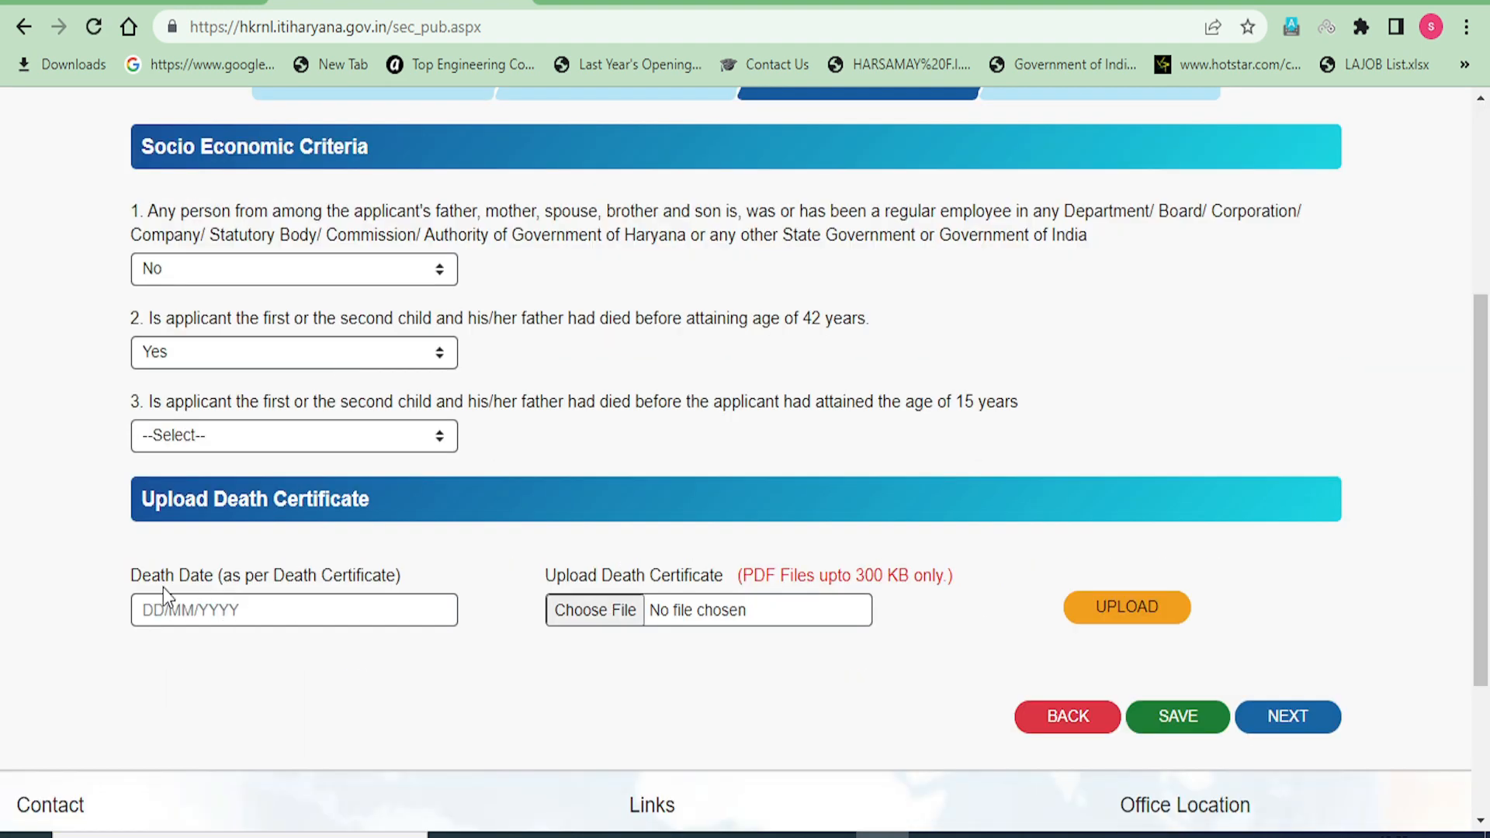
# Step: Change question 2's answer to No, removing the death certificate requirement
pyautogui.moveTo(147, 575); pyautogui.dragTo(215, 578)
pyautogui.click(365, 355)
pyautogui.click(314, 420)
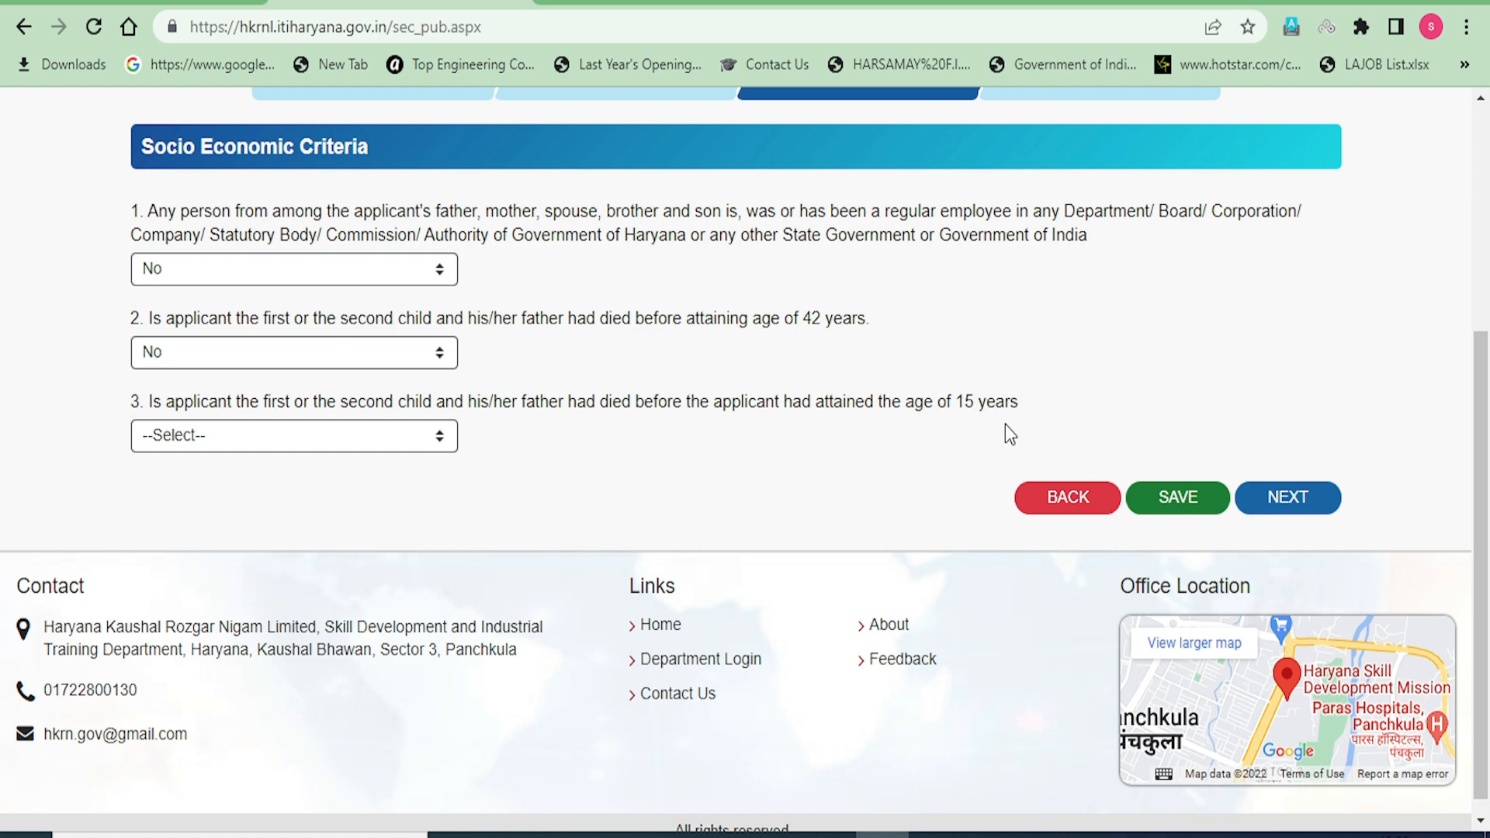
# Step: Set question 3's answer to No after briefly choosing Yes
pyautogui.click(378, 449)
pyautogui.click(315, 482)
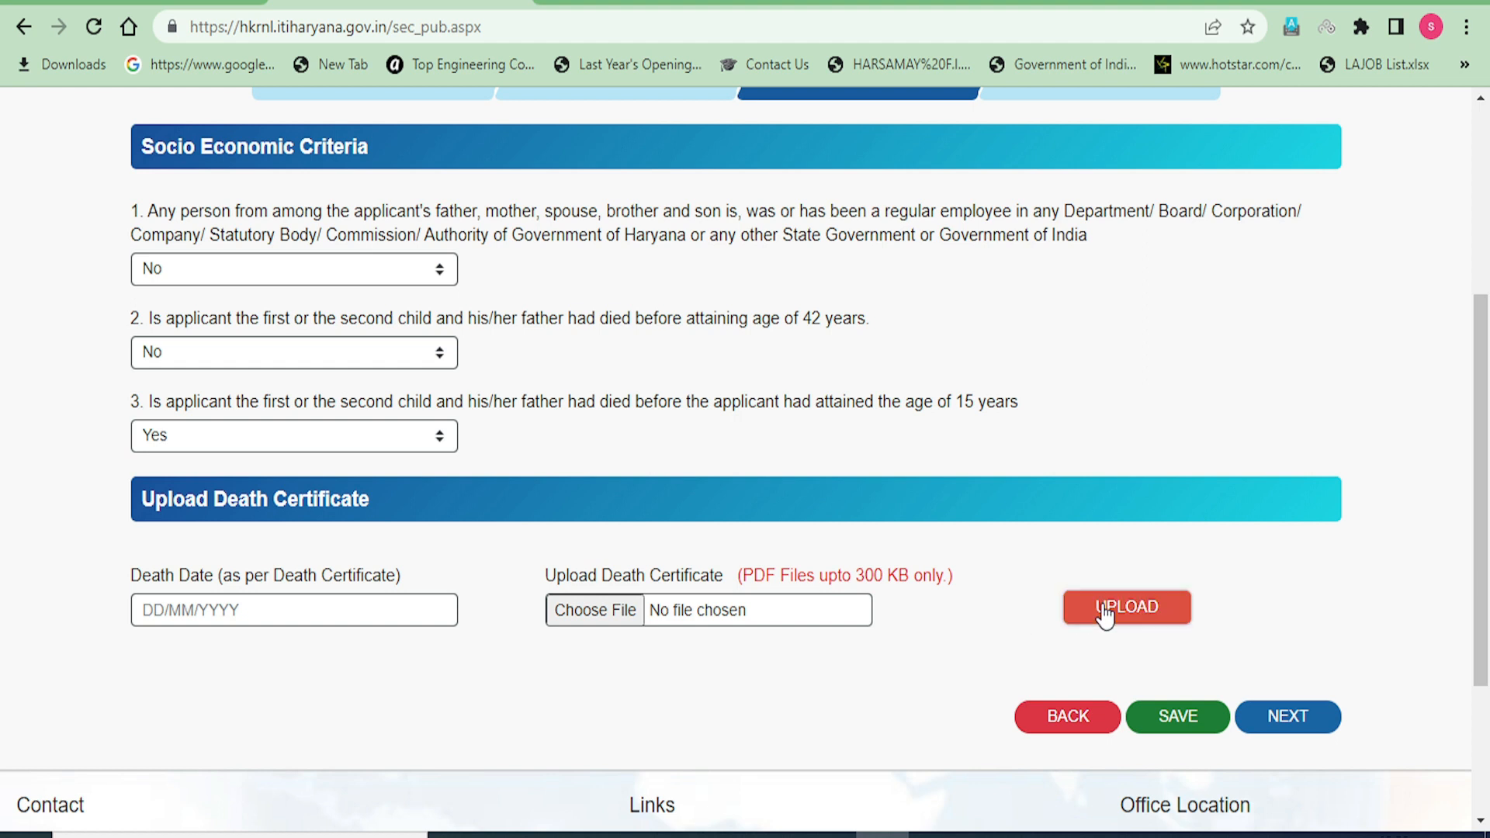
pyautogui.click(296, 439)
pyautogui.click(229, 506)
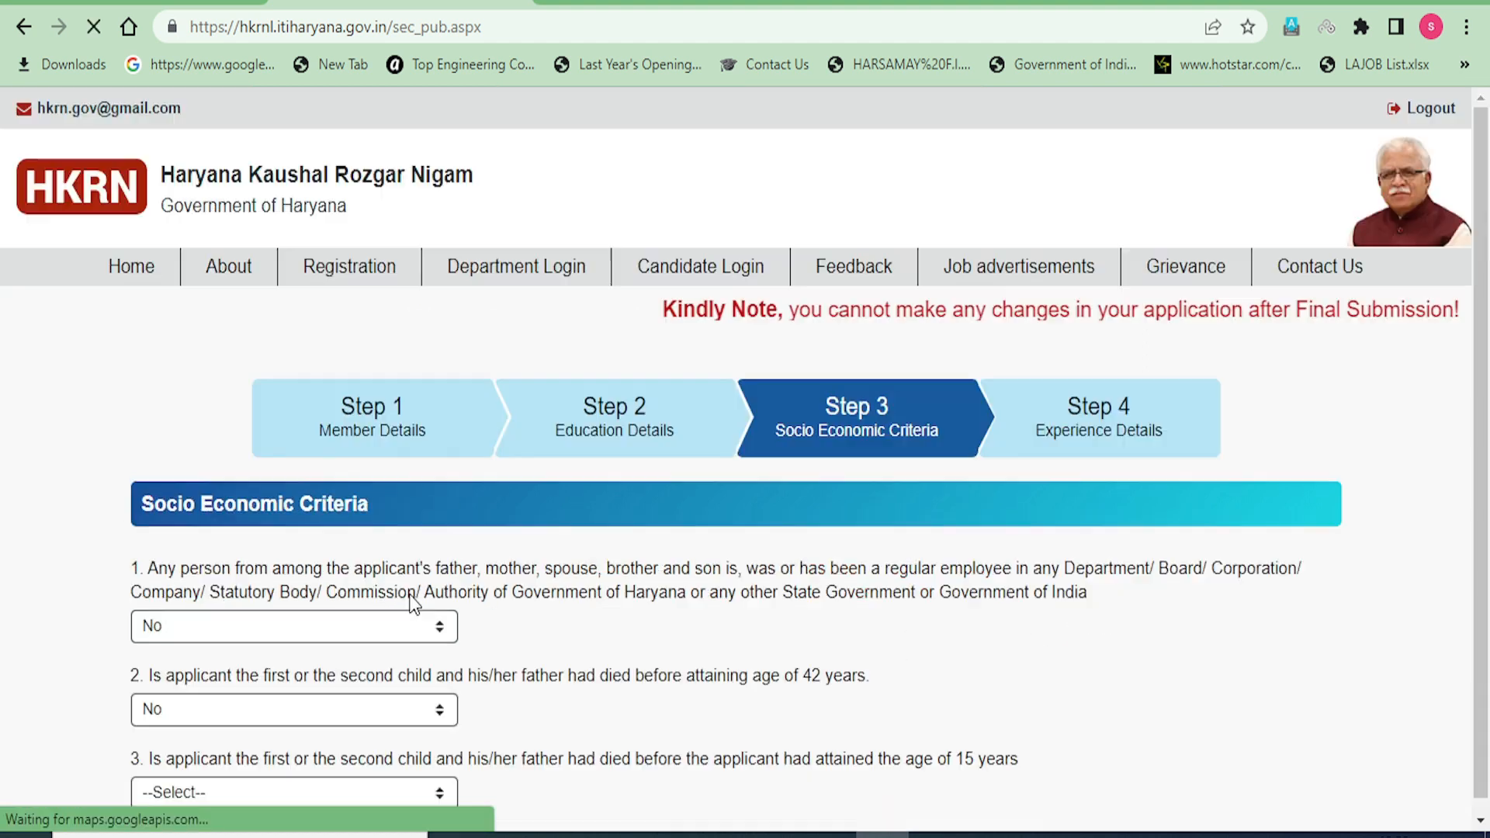
# Step: Save the all-No socio-economic answers, acknowledge the Congratulation message, and continue to Step 4 Experience Details
pyautogui.scroll(-5, 384, 608)
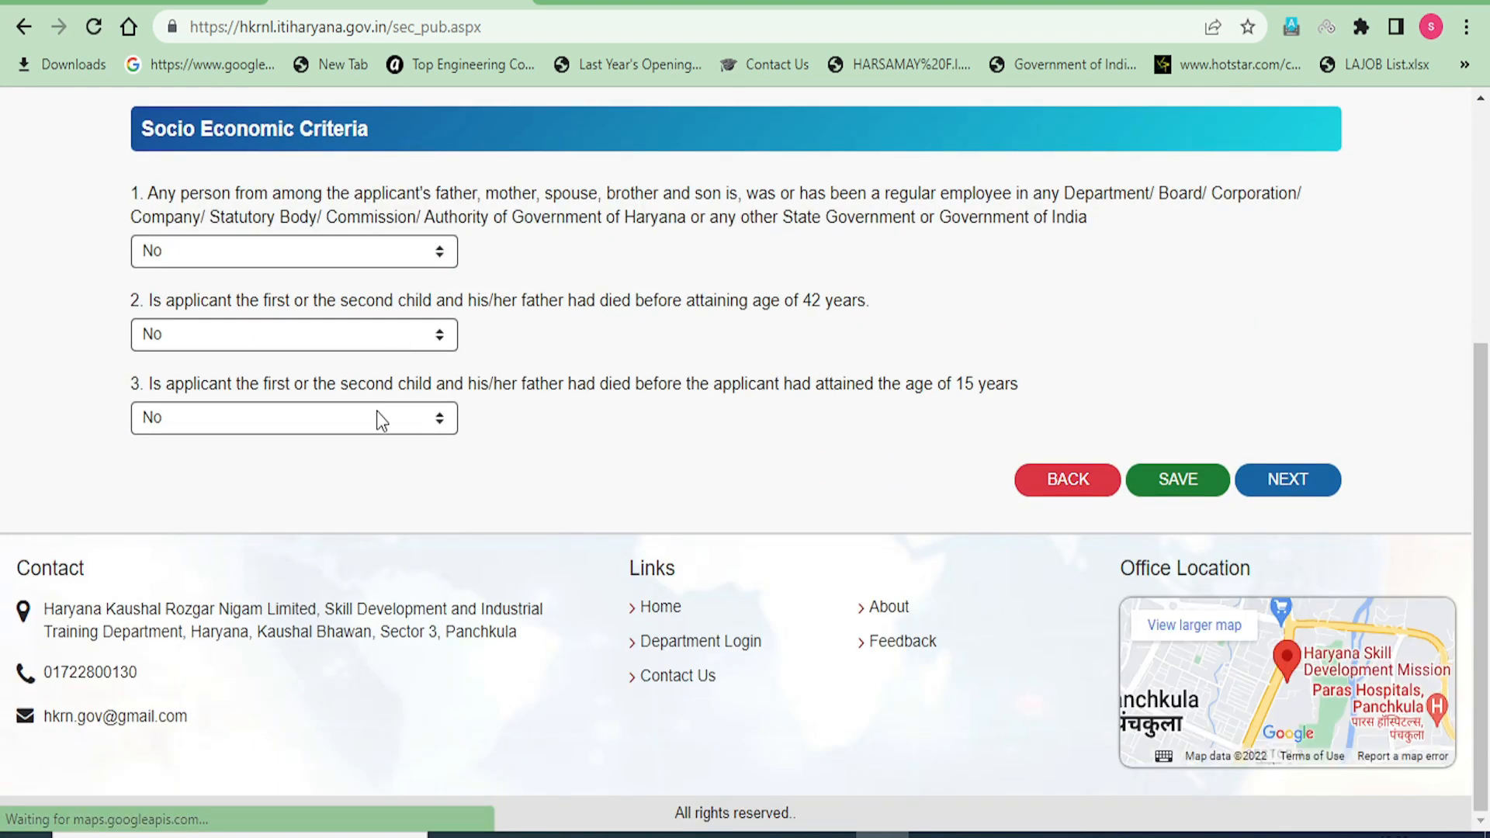
pyautogui.click(1181, 497)
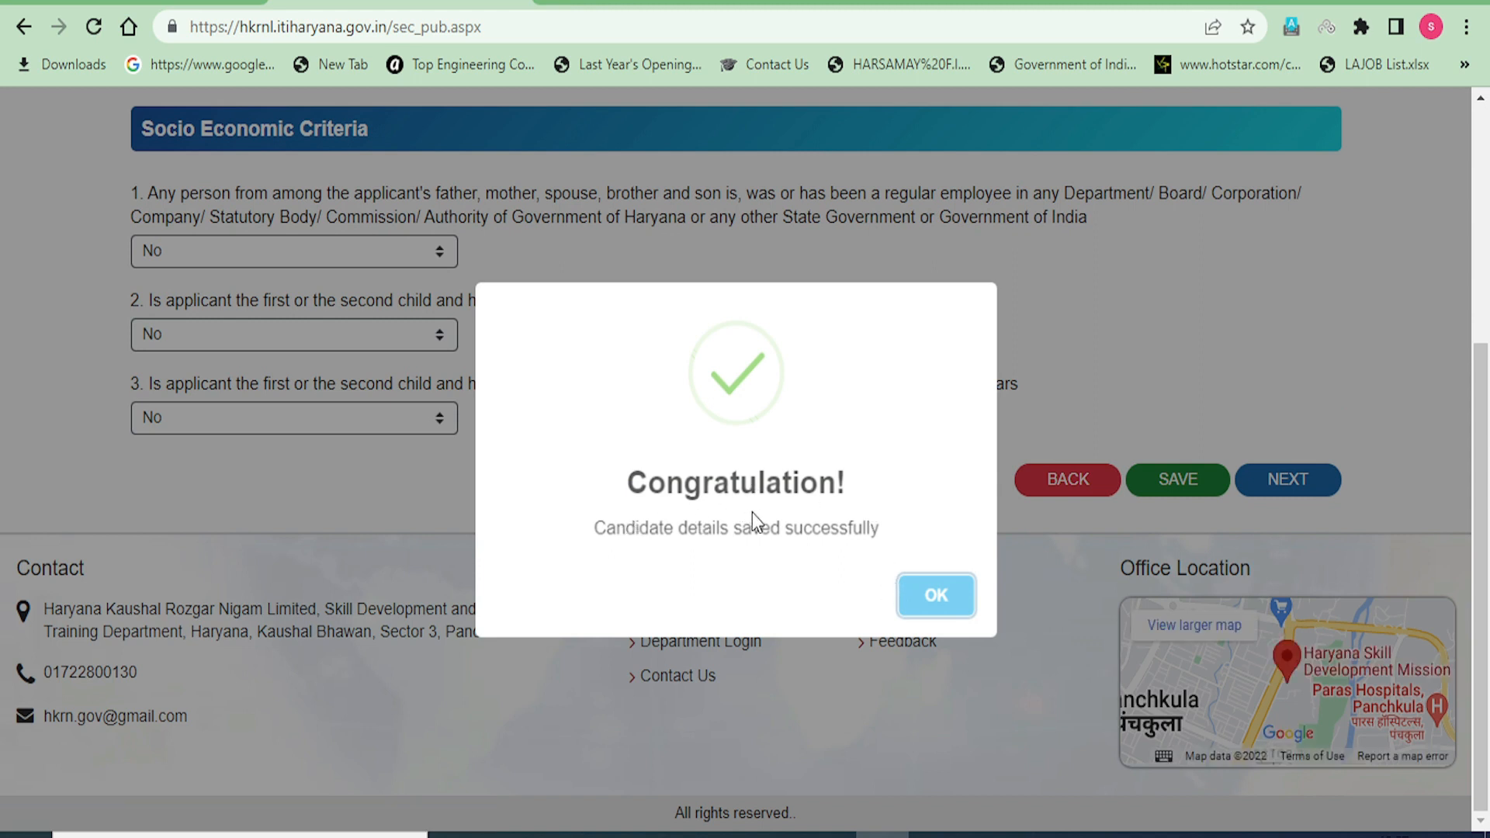
pyautogui.click(937, 597)
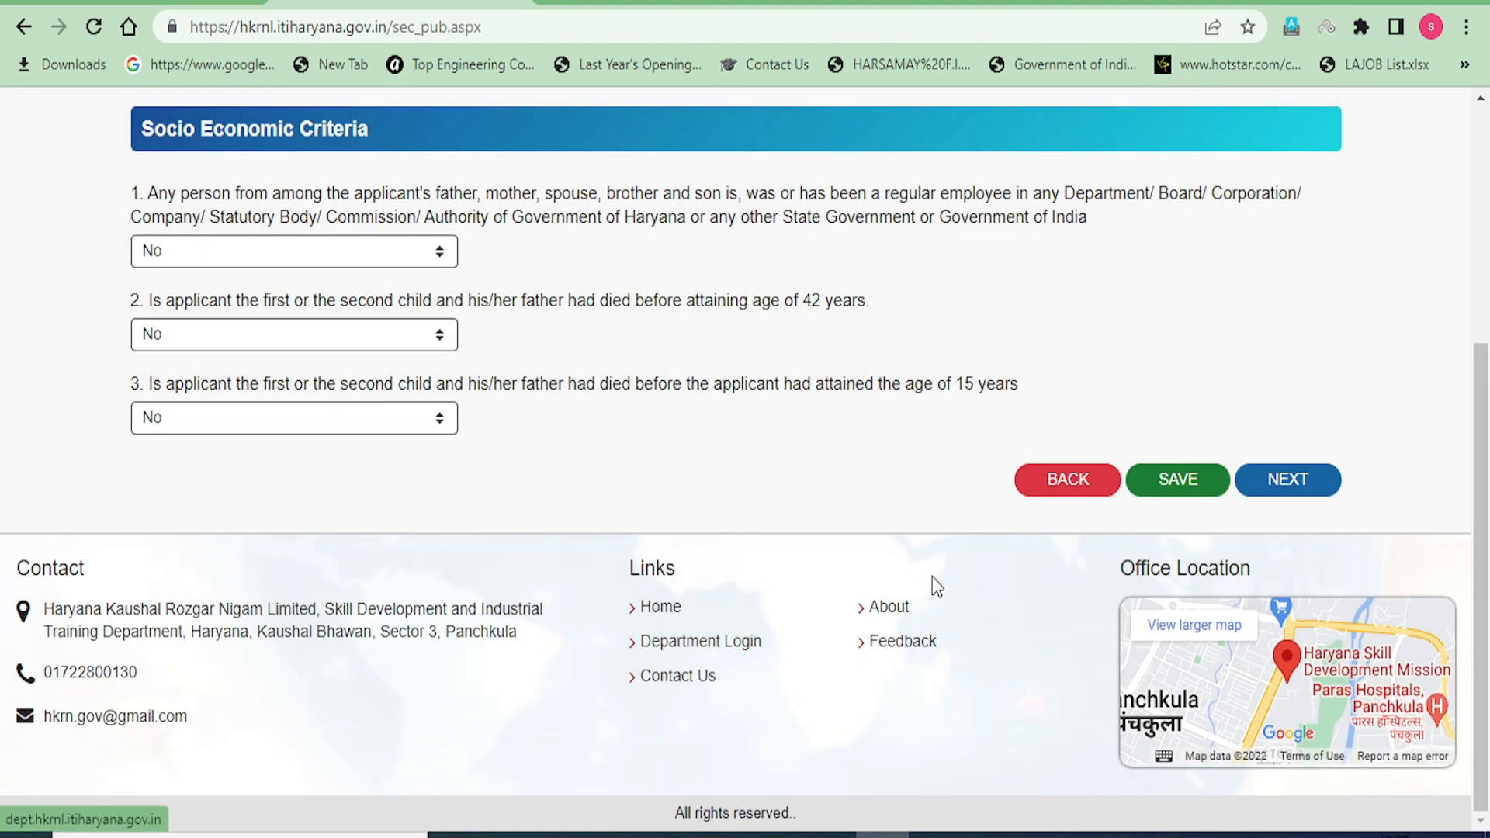
pyautogui.click(1295, 485)
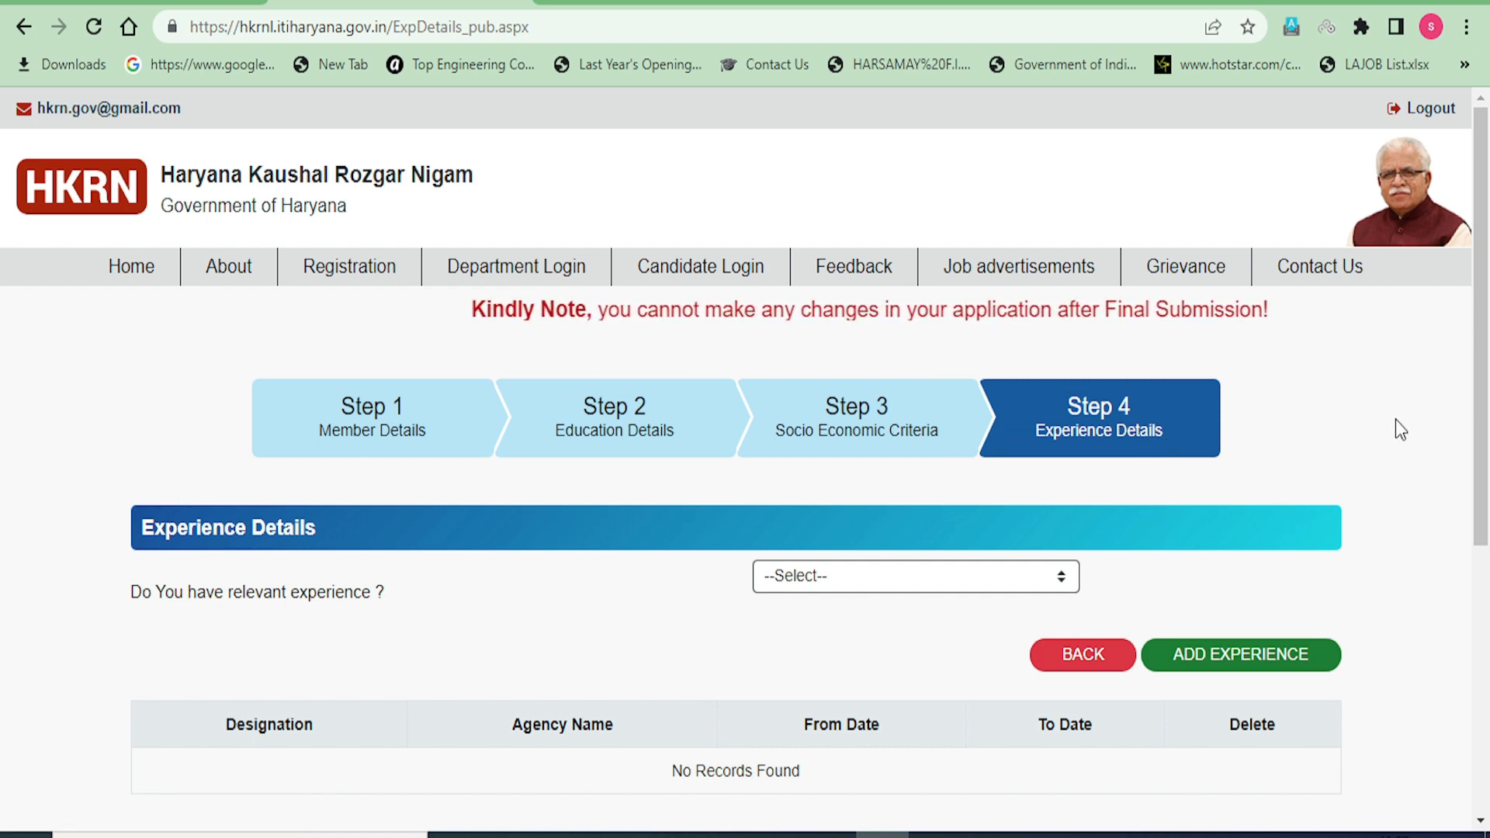
# Step: Set 'Do You have relevant experience?' to Yes
pyautogui.scroll(-2, 1481, 298)
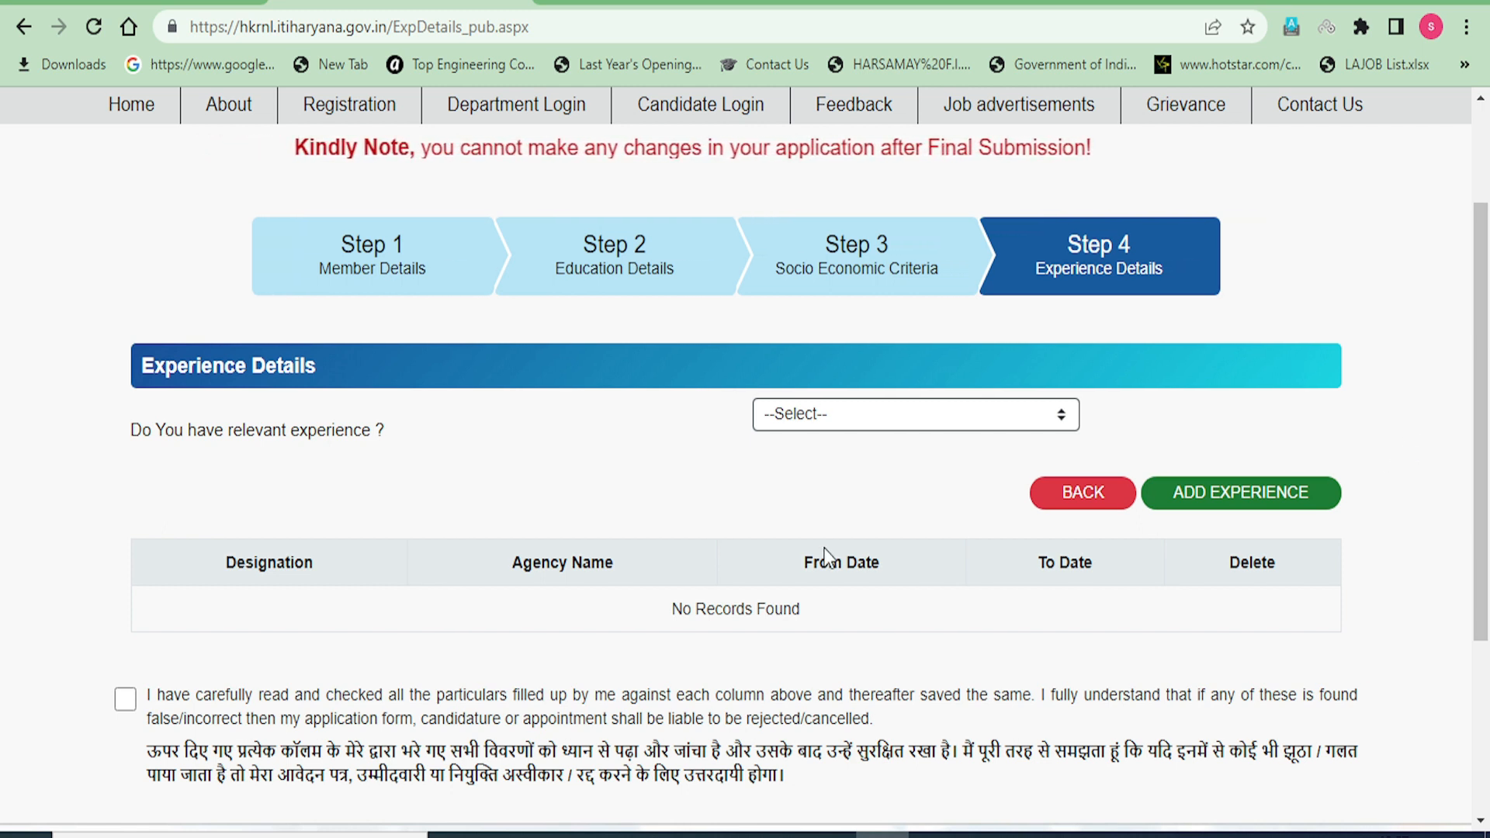
pyautogui.click(846, 415)
pyautogui.click(826, 466)
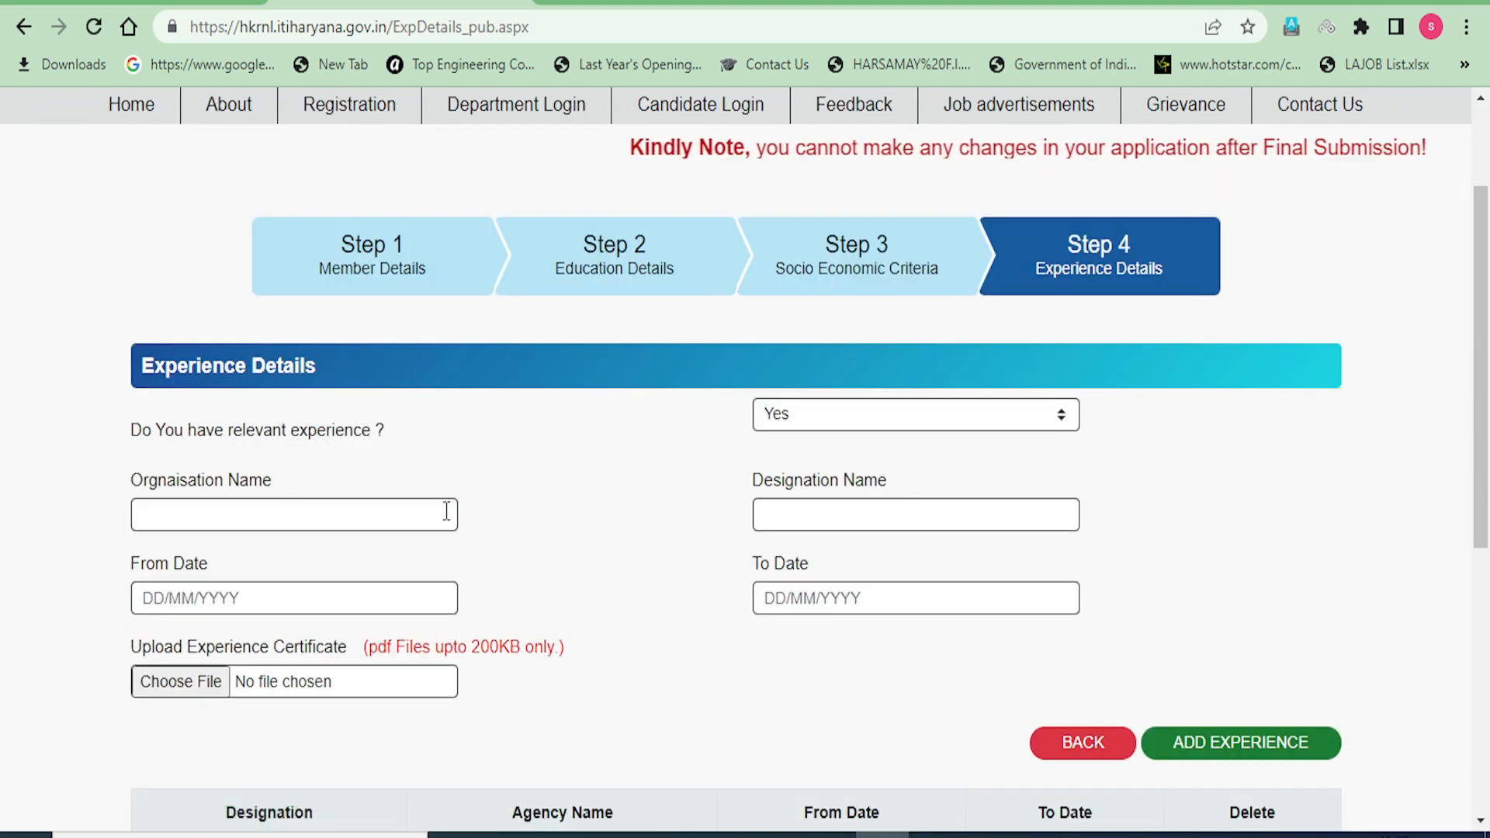
# Step: Enter RAJ MISTRI as the designation name
pyautogui.click(165, 515)
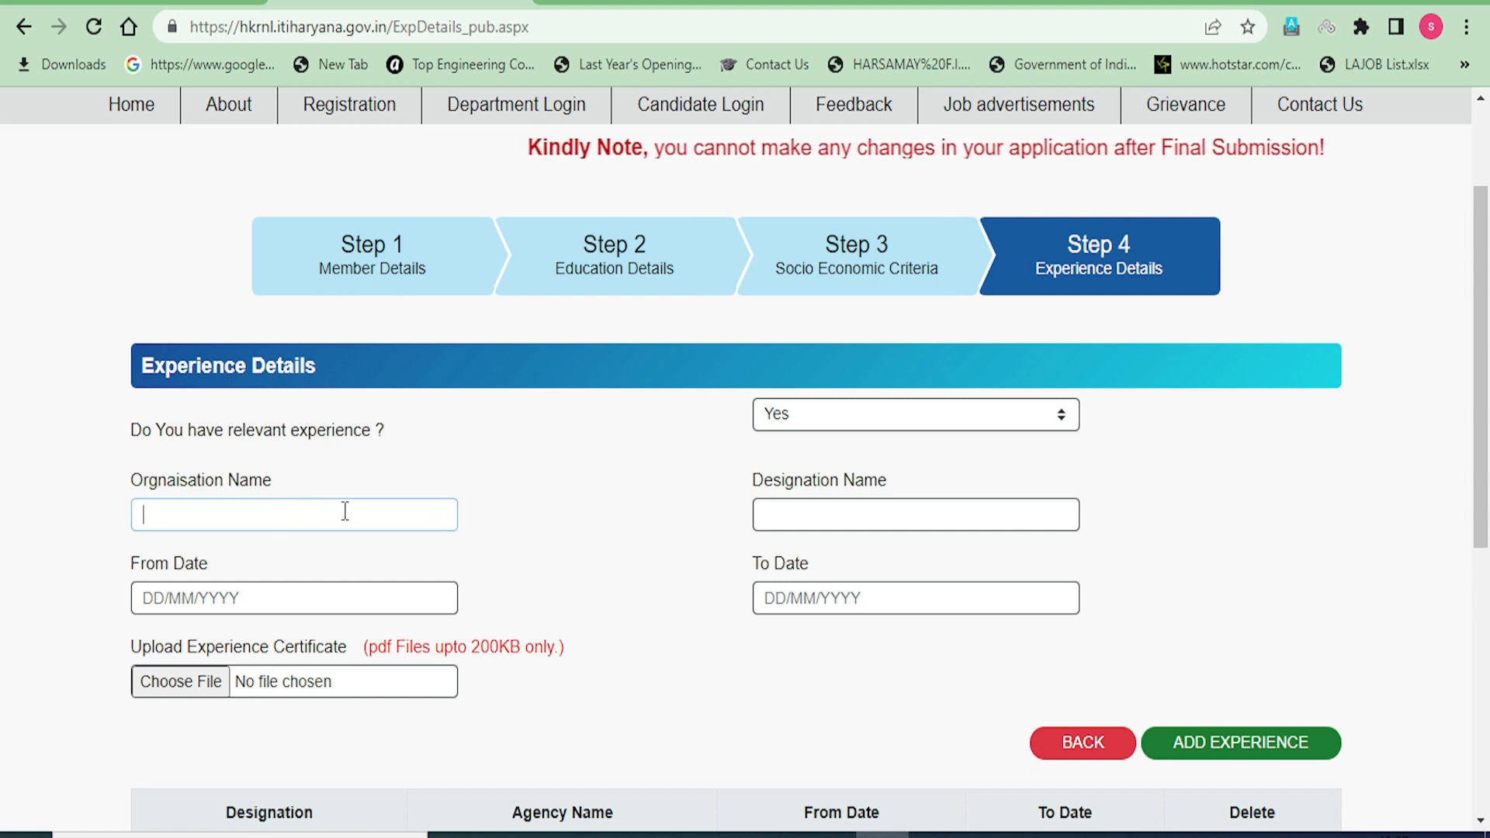
pyautogui.click(829, 513)
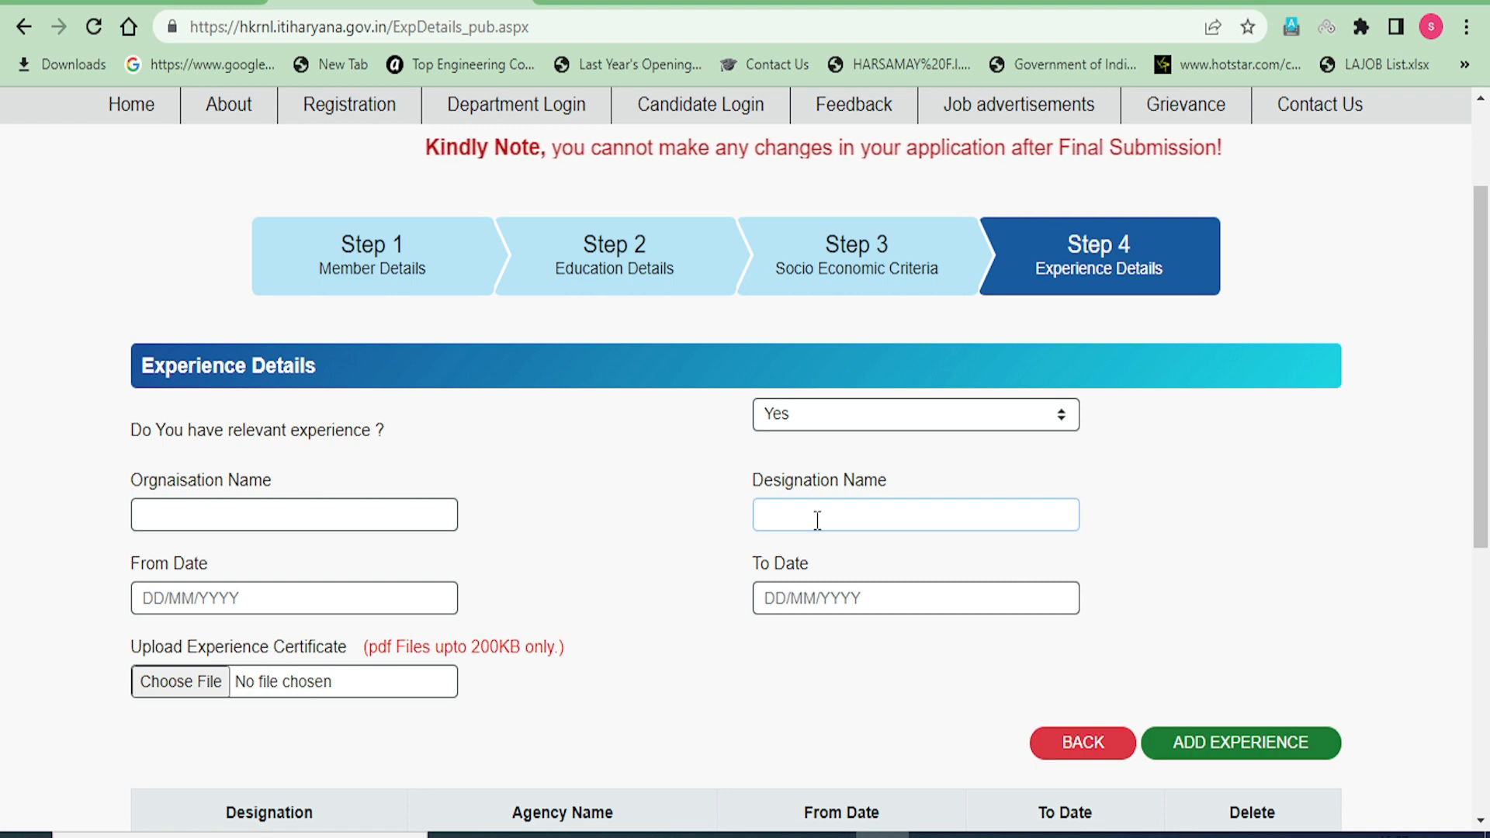
pyautogui.write('r')
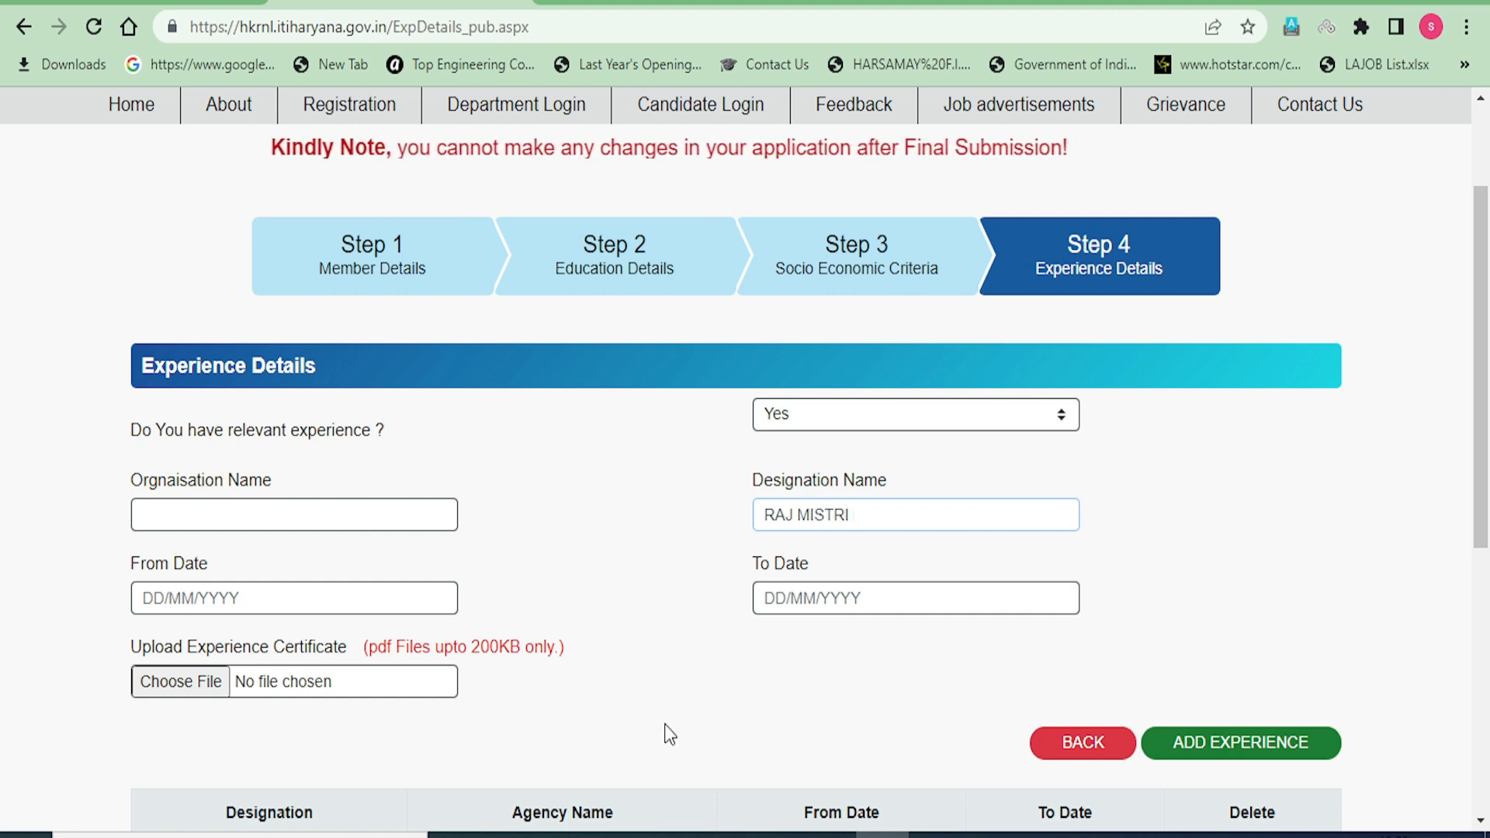
# Step: Set the From Date to 15/06/2021
pyautogui.click(145, 596)
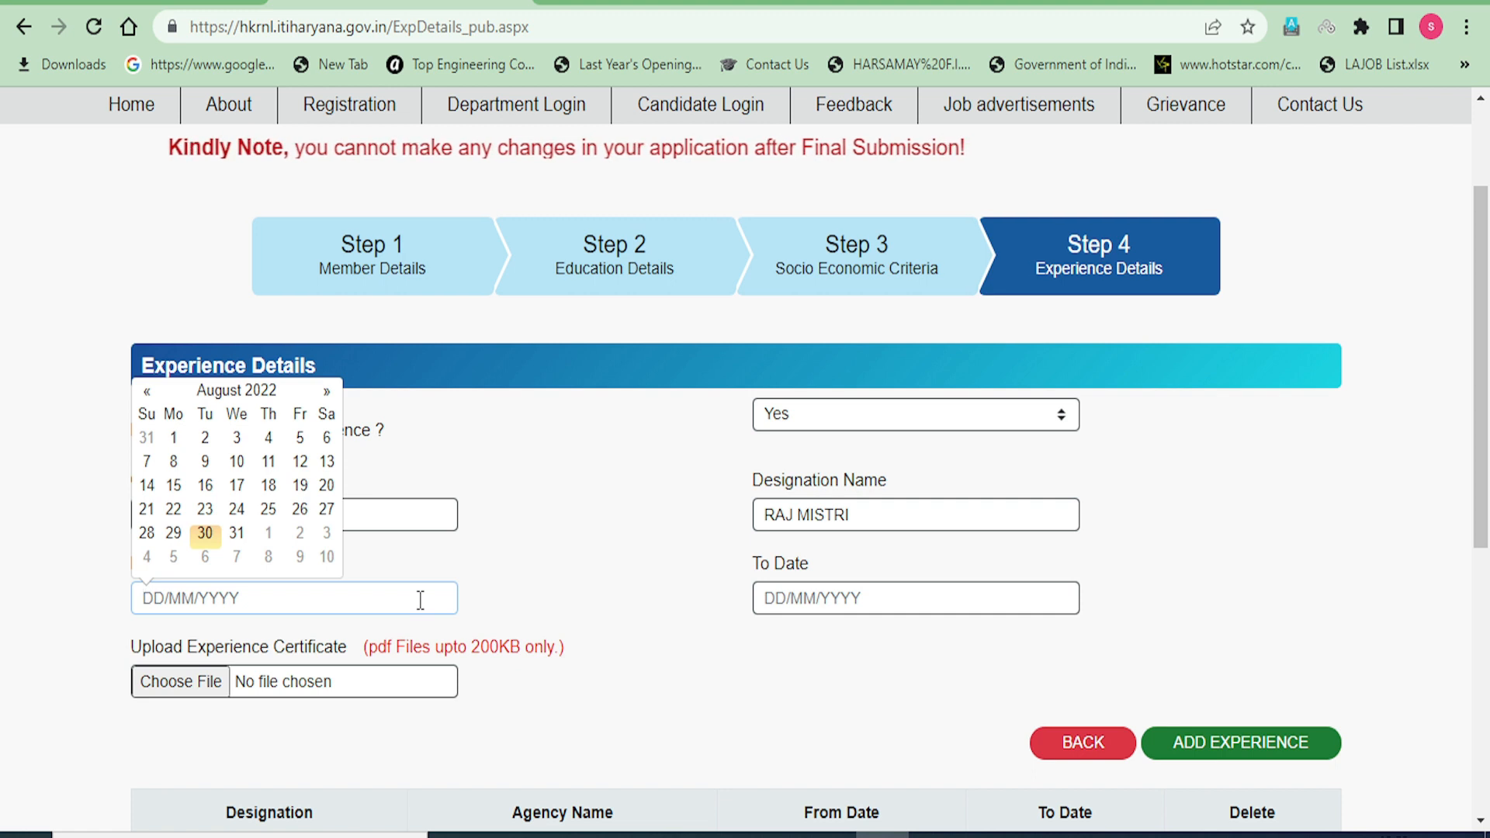
pyautogui.click(149, 394)
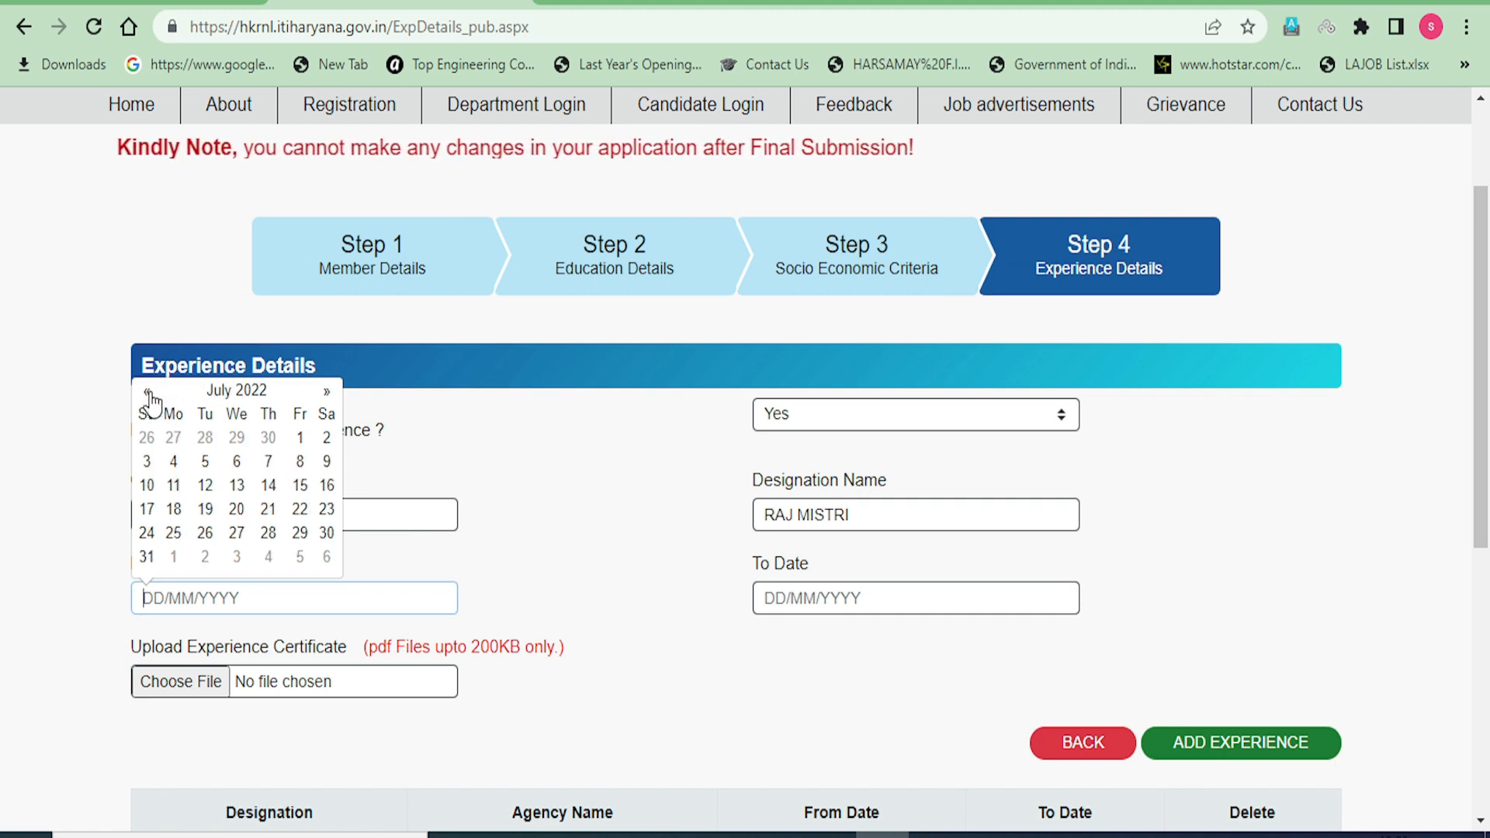
pyautogui.click(240, 392)
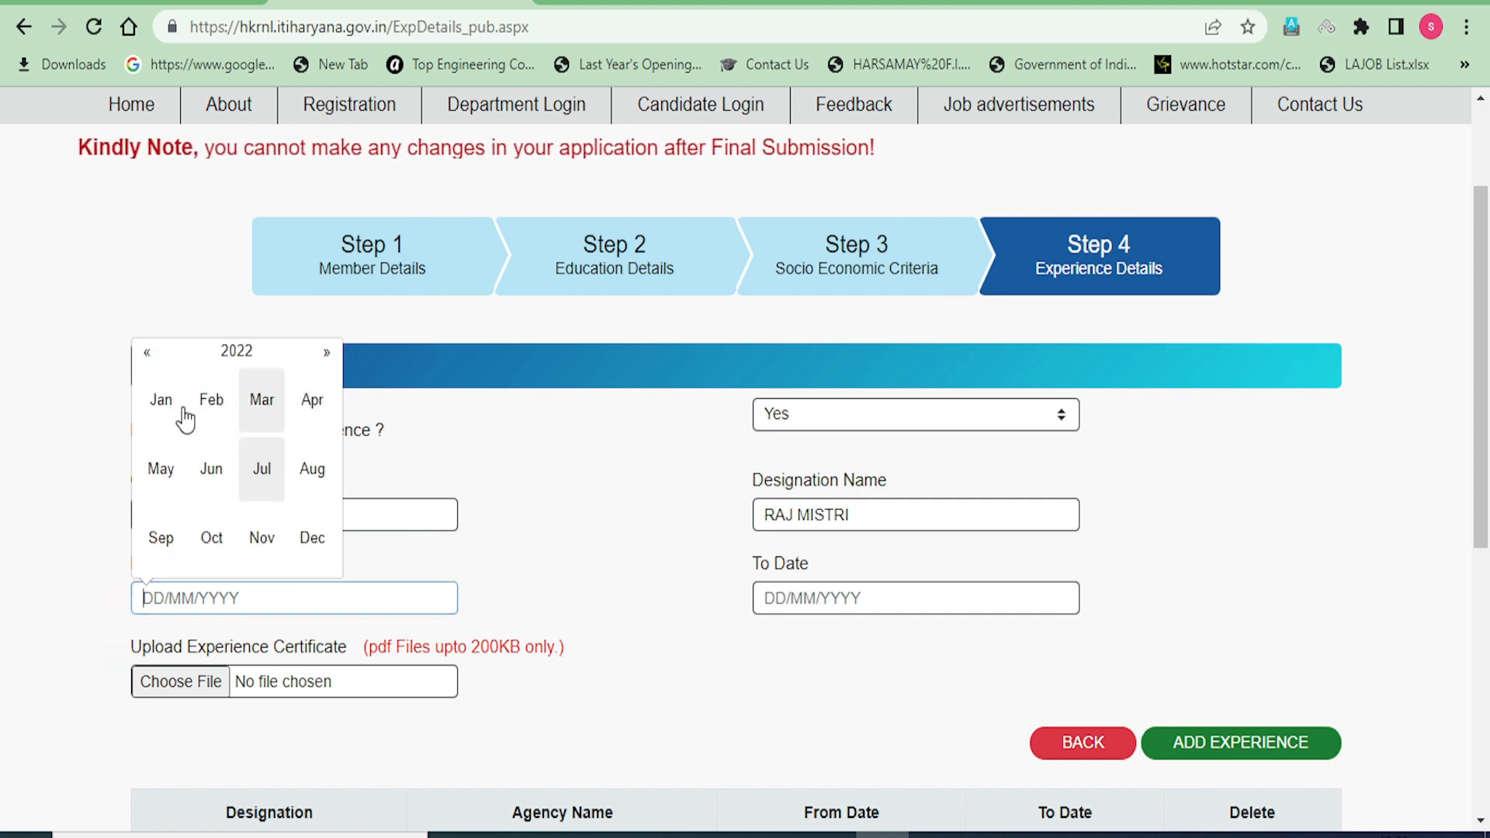
pyautogui.click(149, 350)
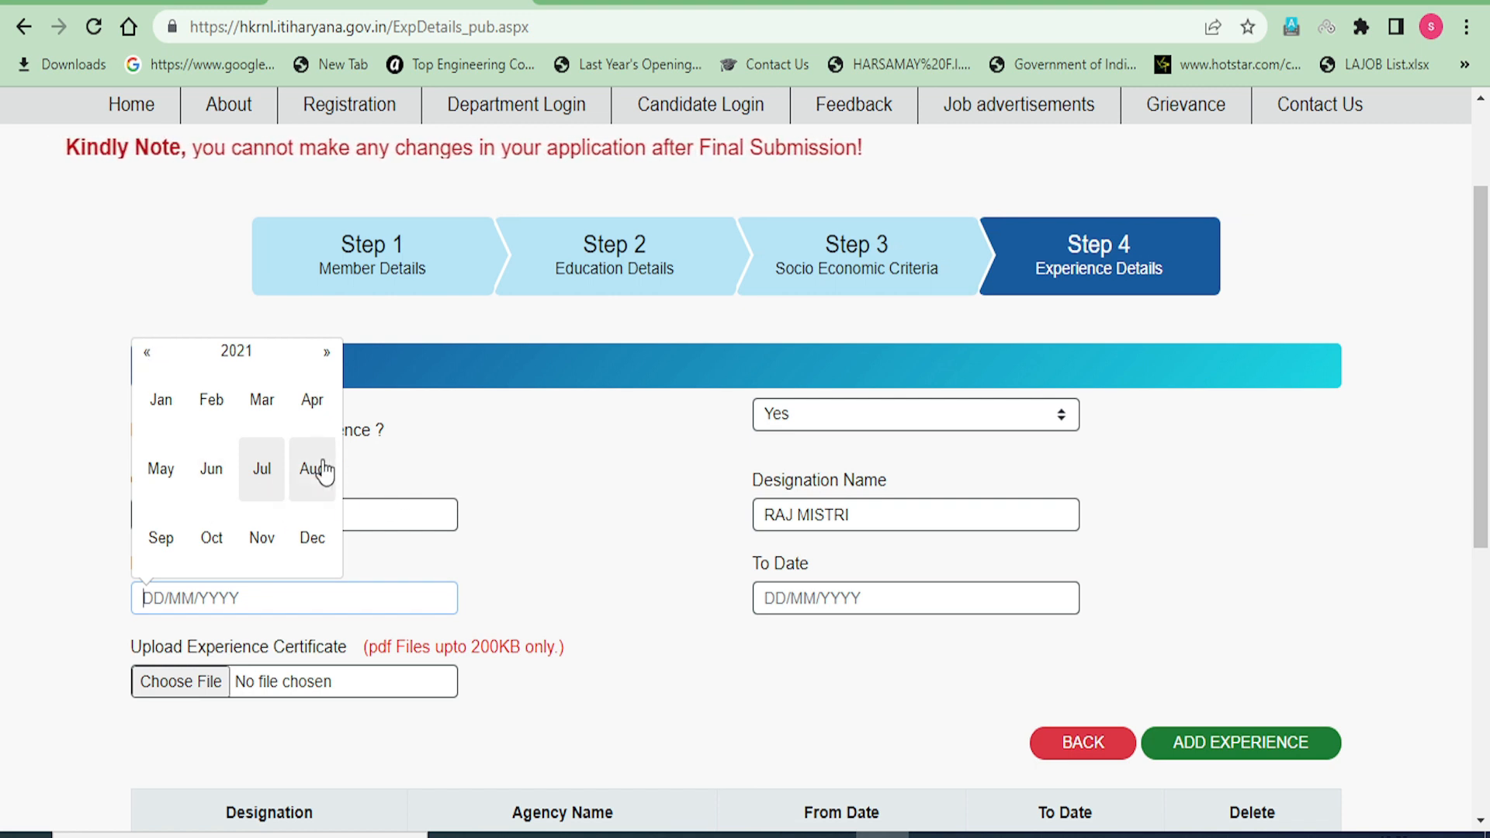
pyautogui.click(212, 471)
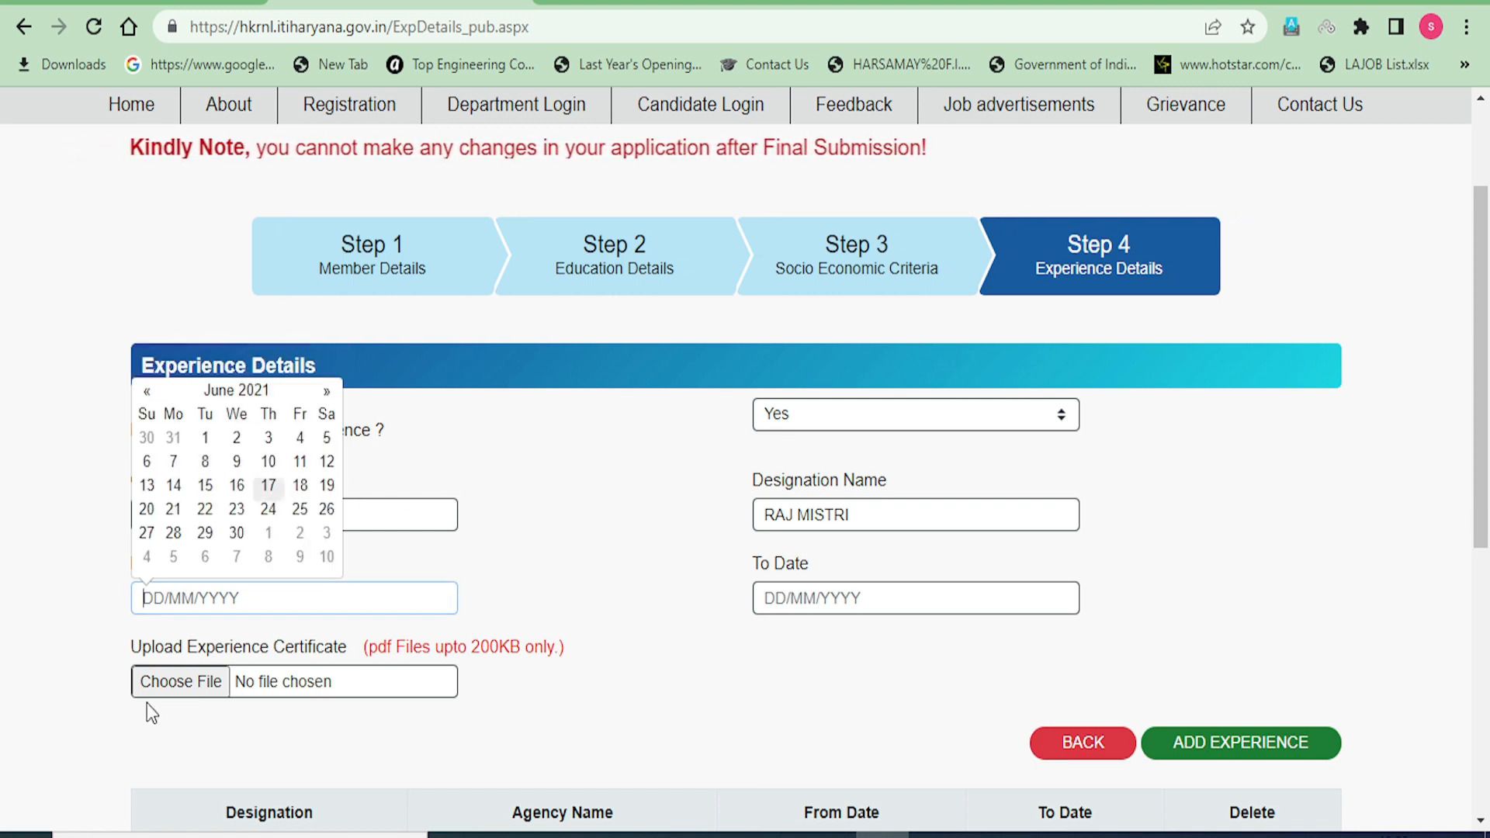
pyautogui.click(205, 489)
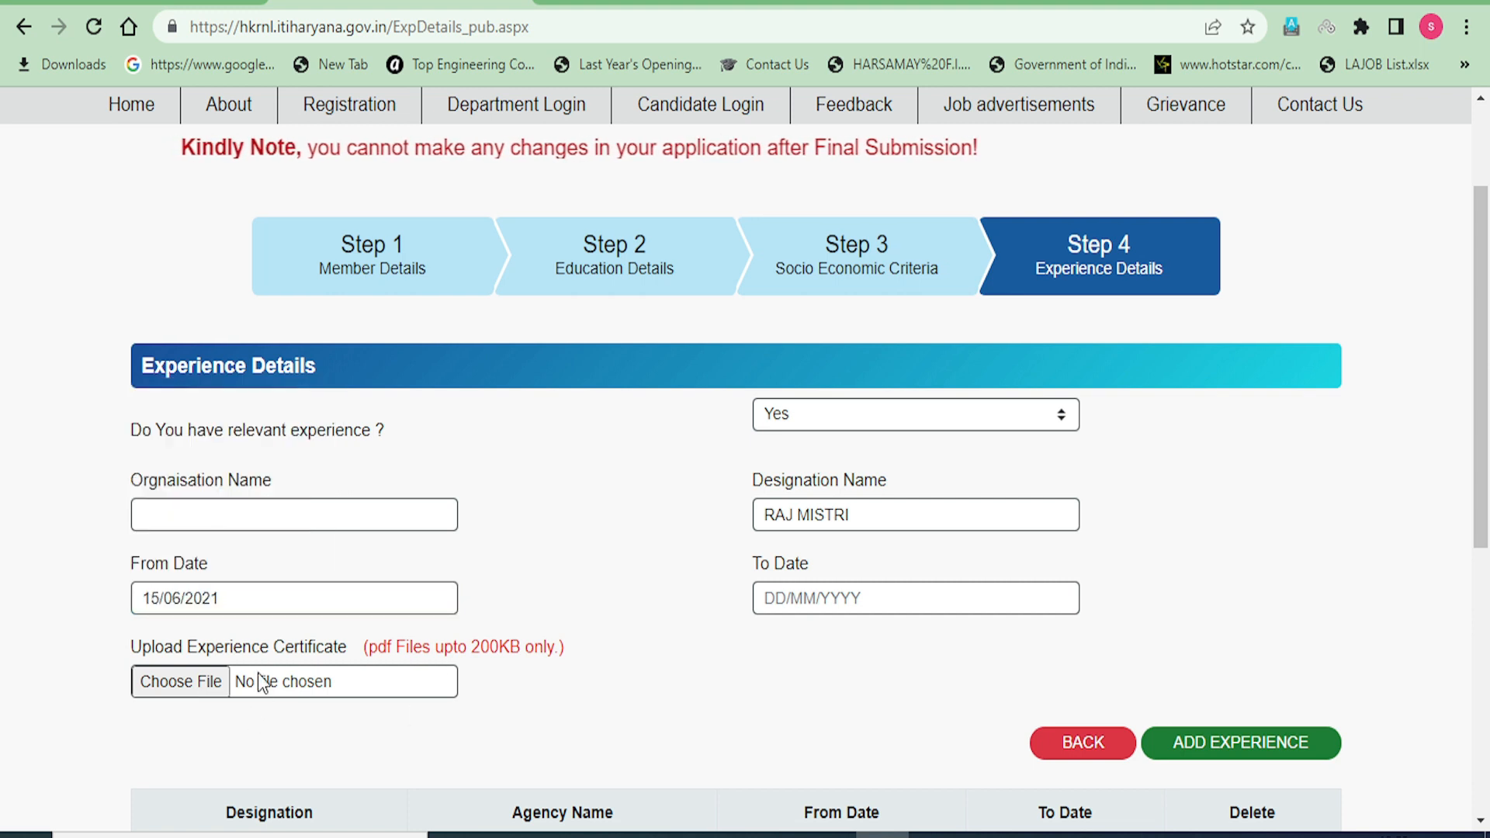
# Step: Set the To Date to 15/08/2022
pyautogui.click(810, 596)
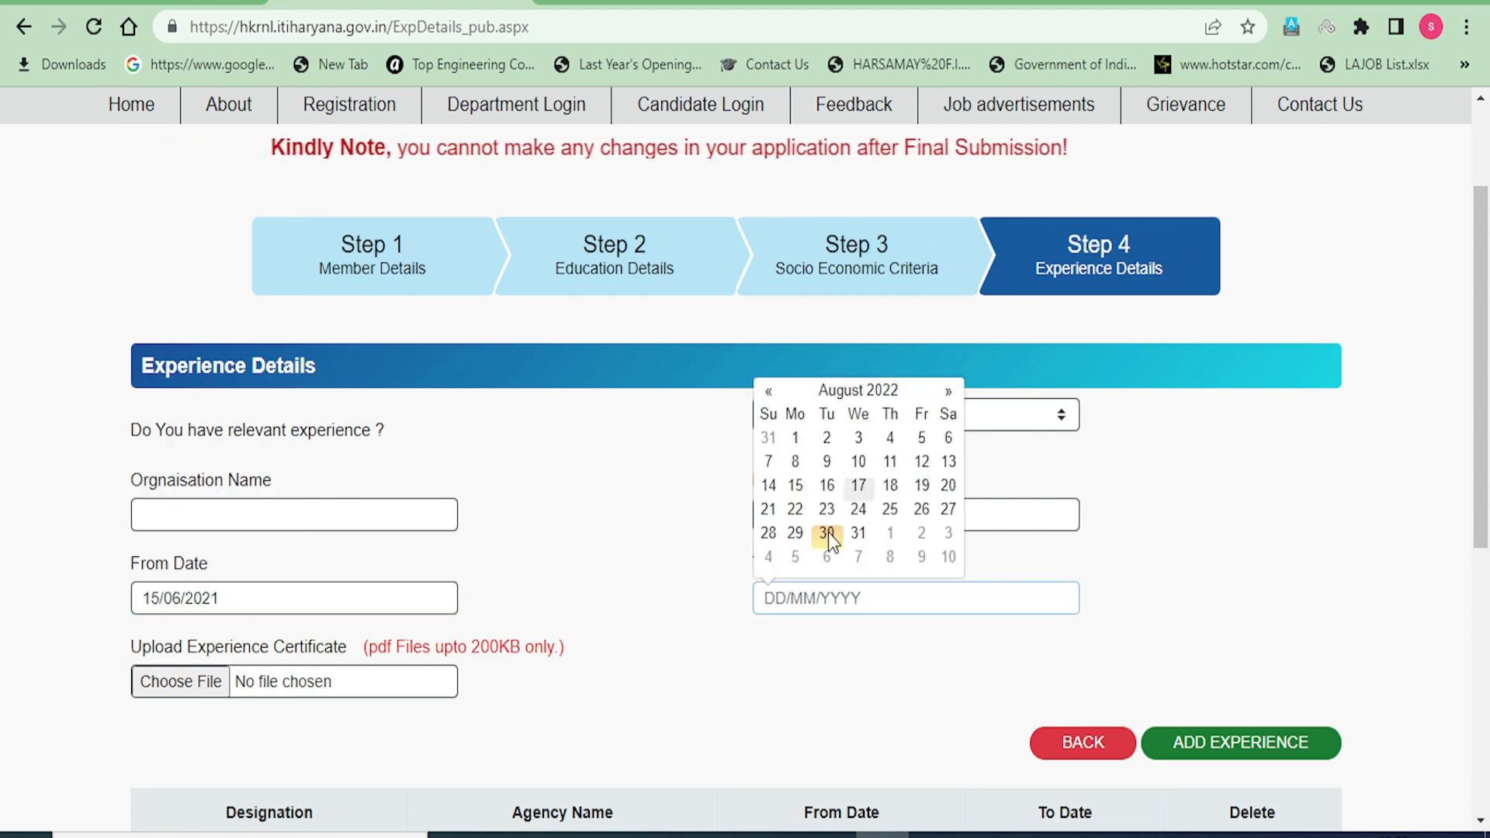
pyautogui.click(796, 485)
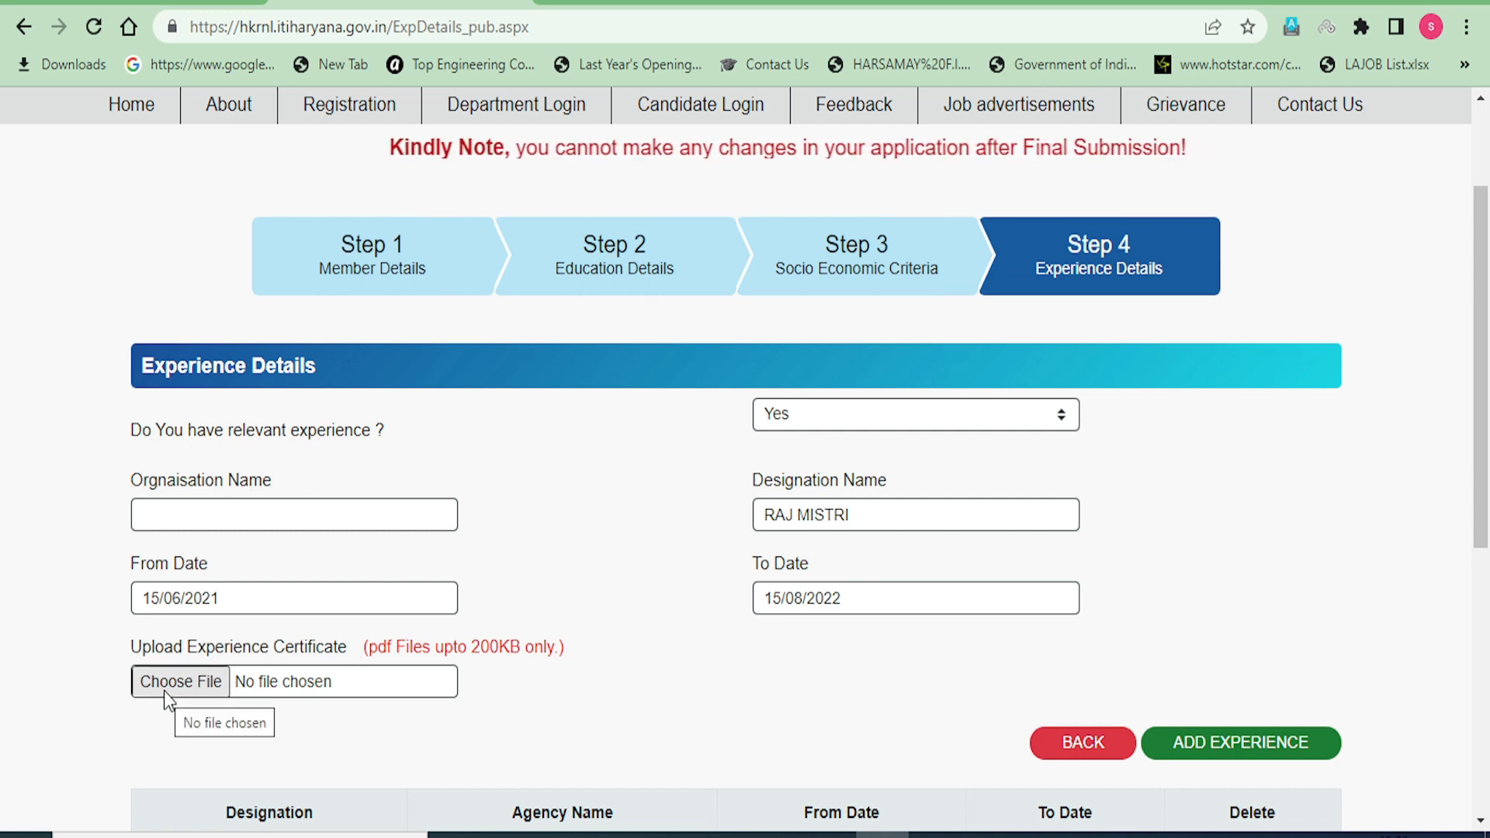
pyautogui.moveTo(371, 654); pyautogui.dragTo(560, 647)
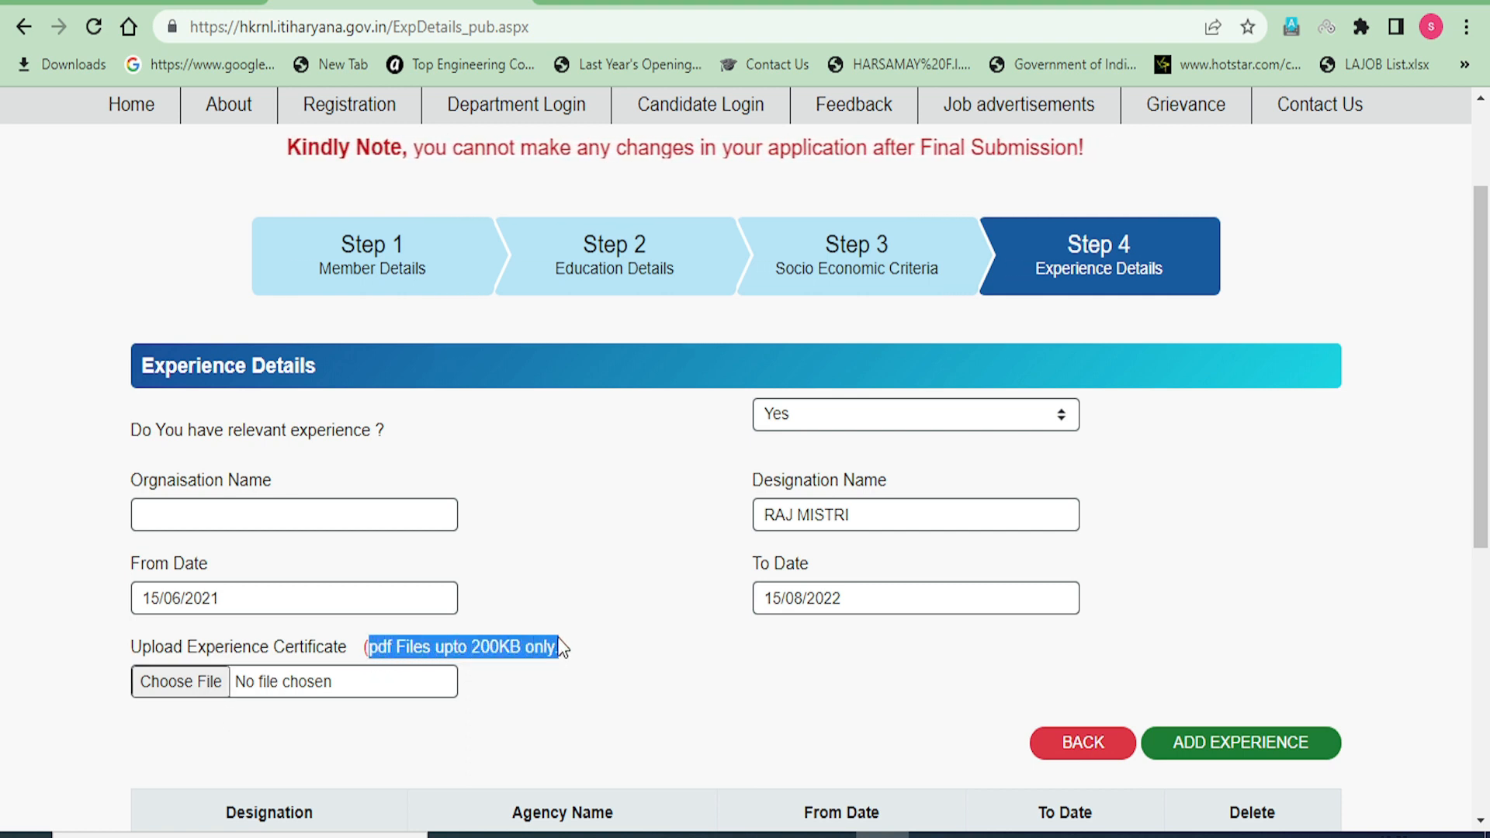
pyautogui.click(626, 683)
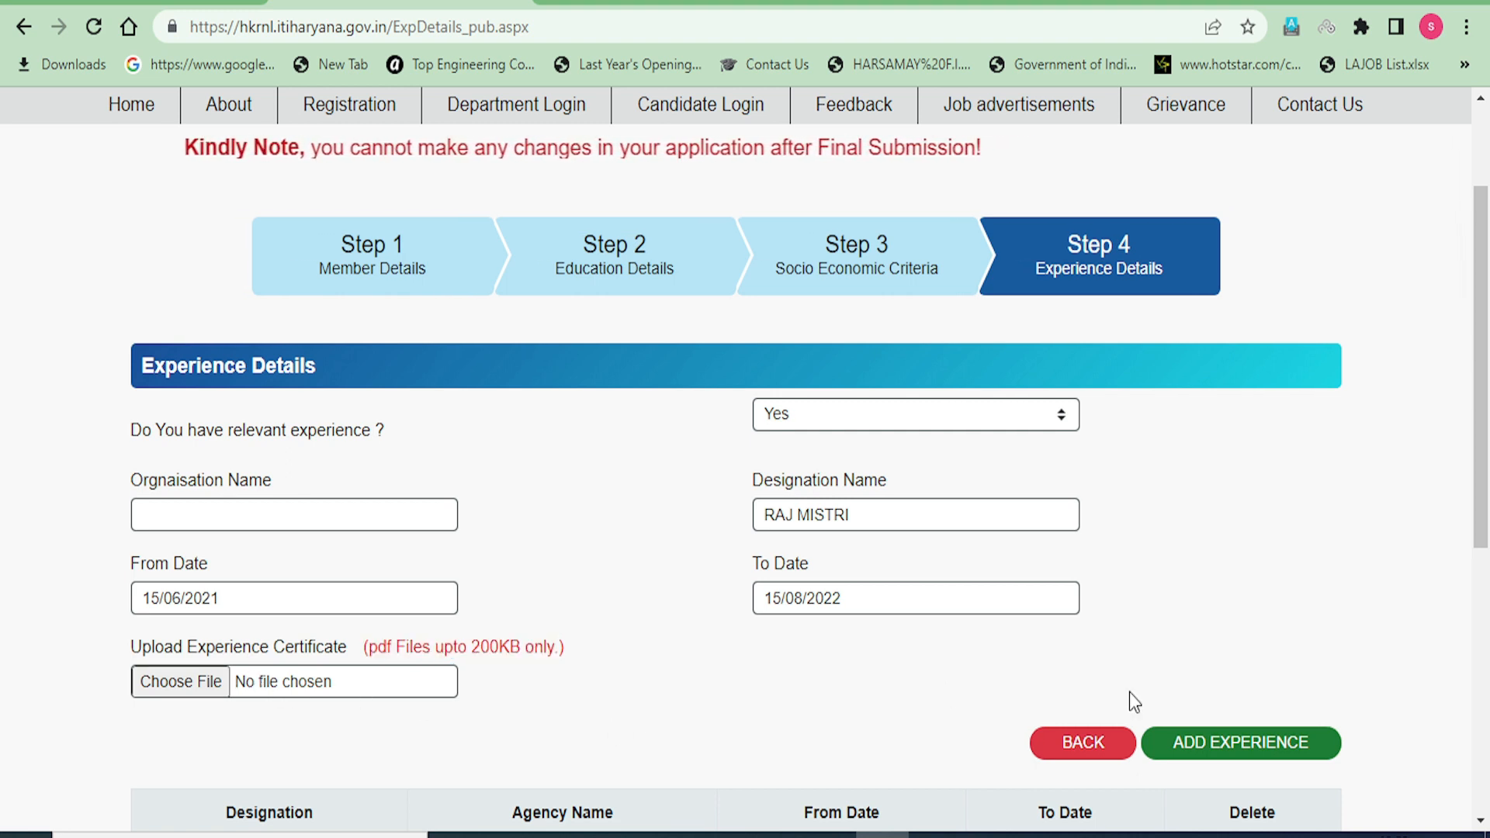
pyautogui.scroll(-1, 1131, 693)
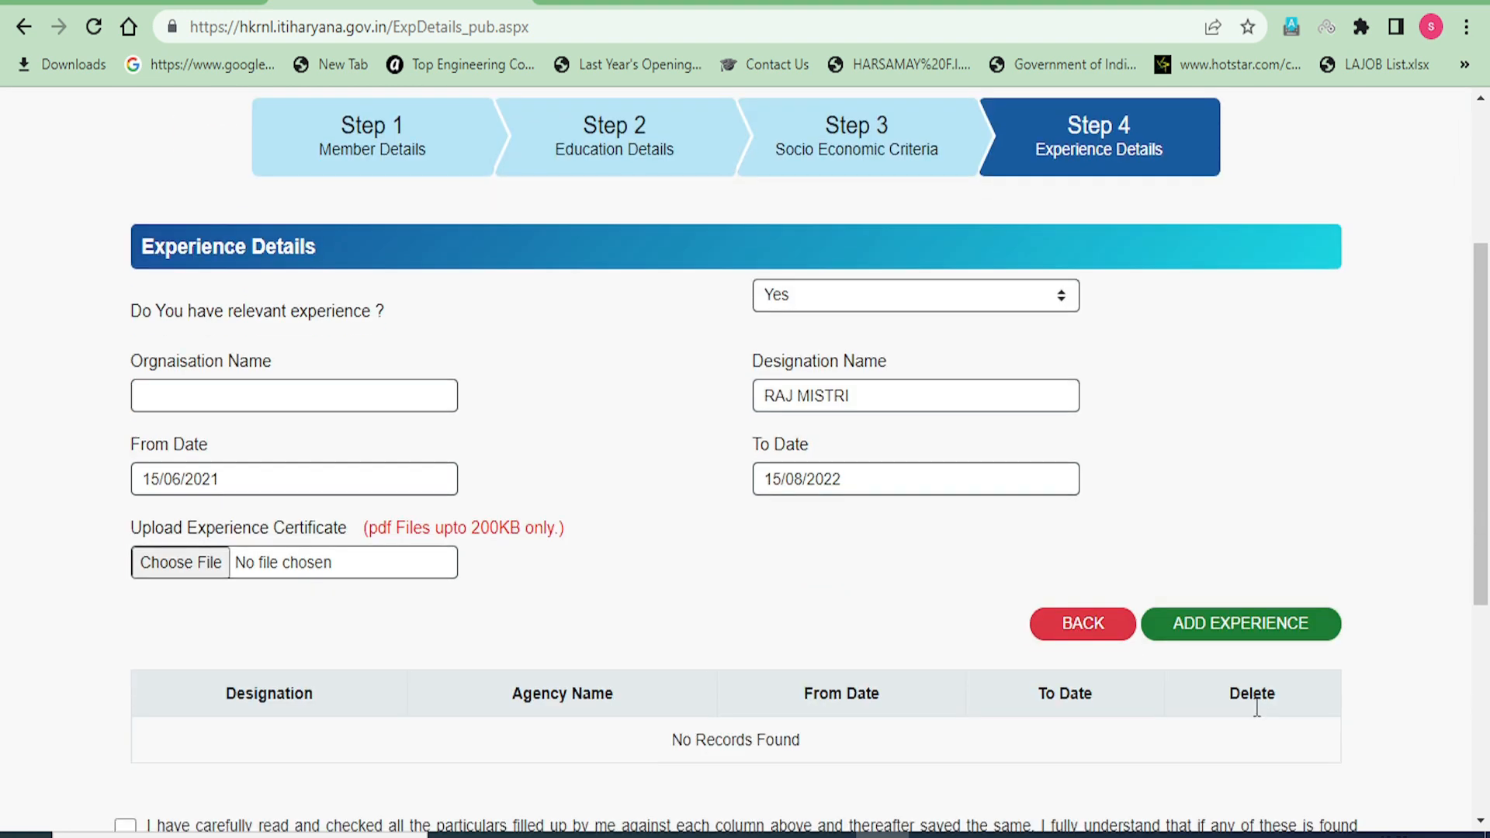
# Step: Add the experience entry and confirm the RAJ MISTRI row appears in the experience table
pyautogui.click(1222, 633)
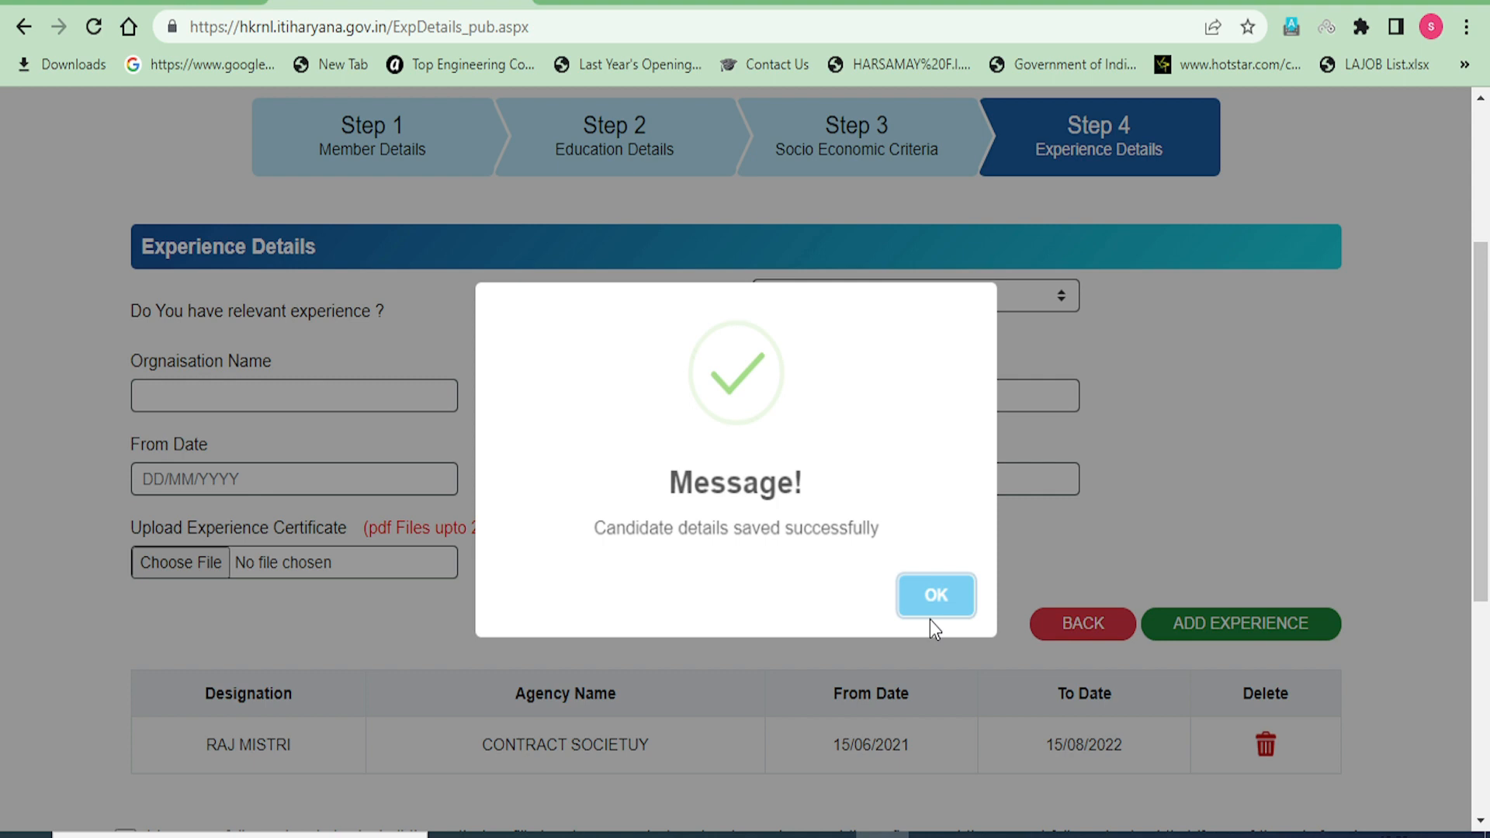
pyautogui.click(935, 596)
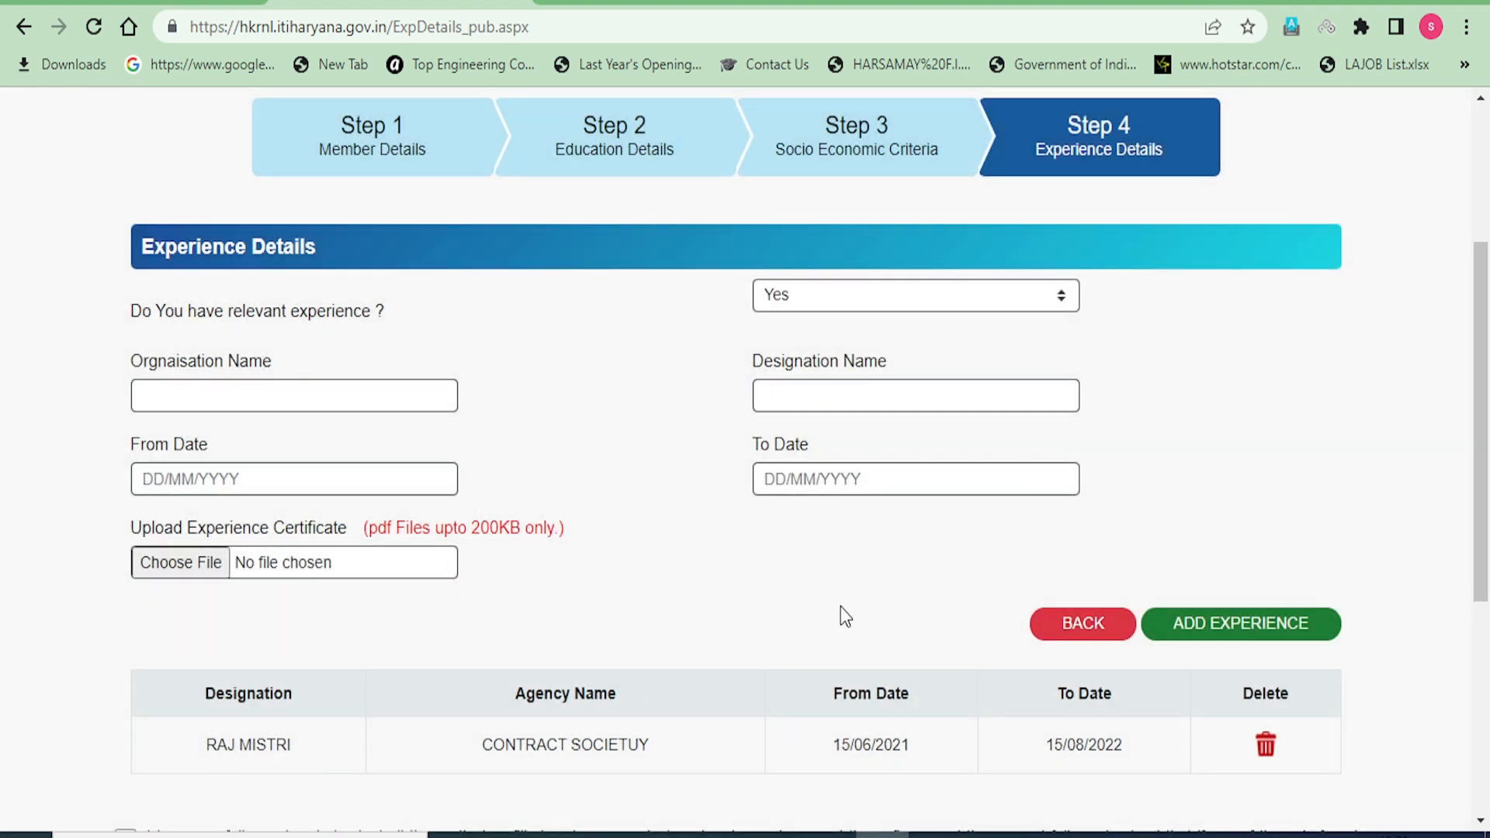
pyautogui.scroll(-3, 812, 611)
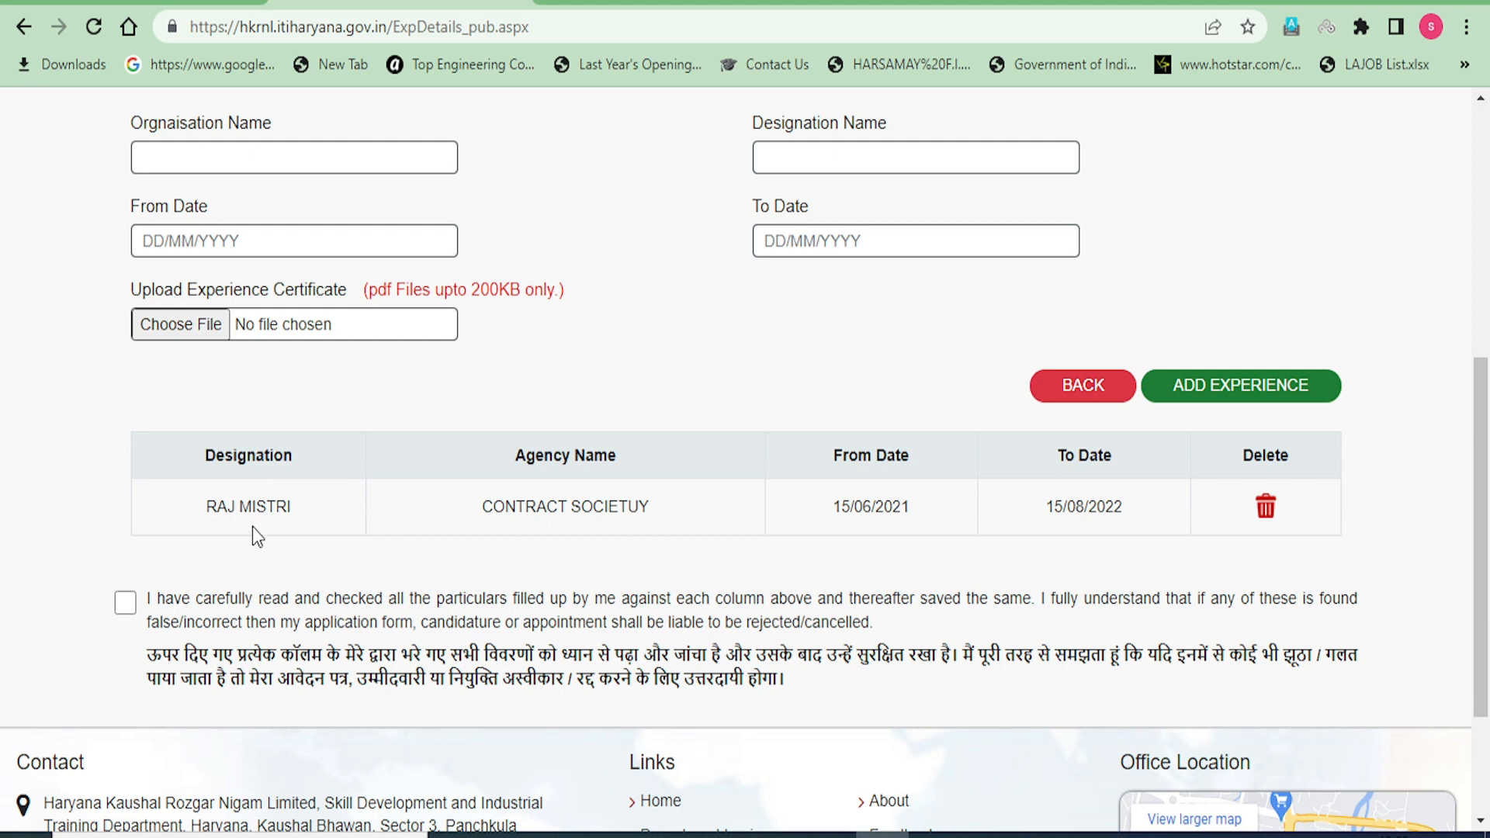
pyautogui.moveTo(207, 506); pyautogui.dragTo(280, 511)
# Step: Tick the declaration checkbox below the experience table
pyautogui.click(1382, 501)
pyautogui.scroll(-2, 960, 588)
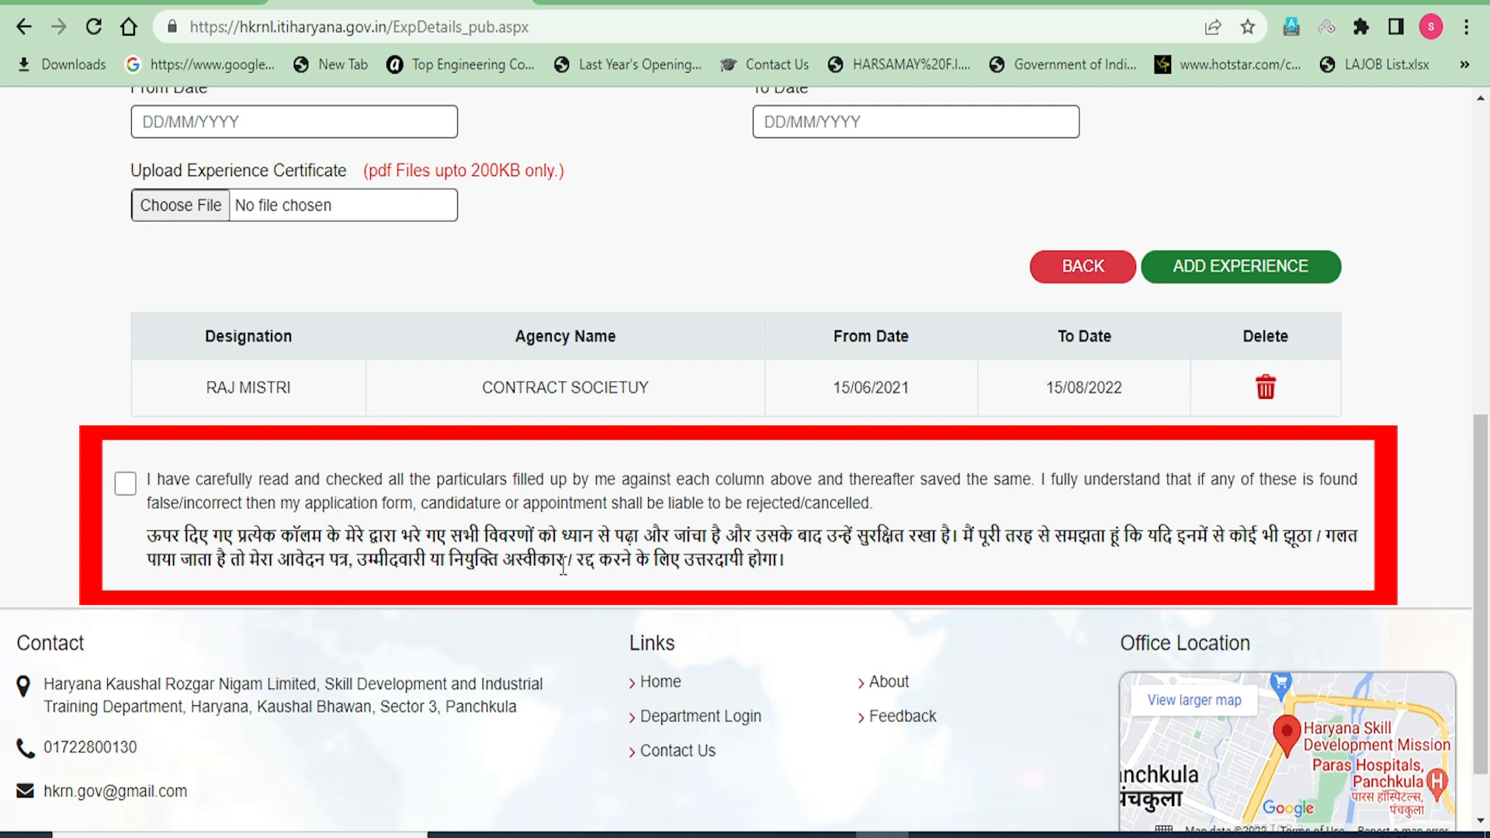
pyautogui.click(124, 485)
pyautogui.scroll(-1, 375, 468)
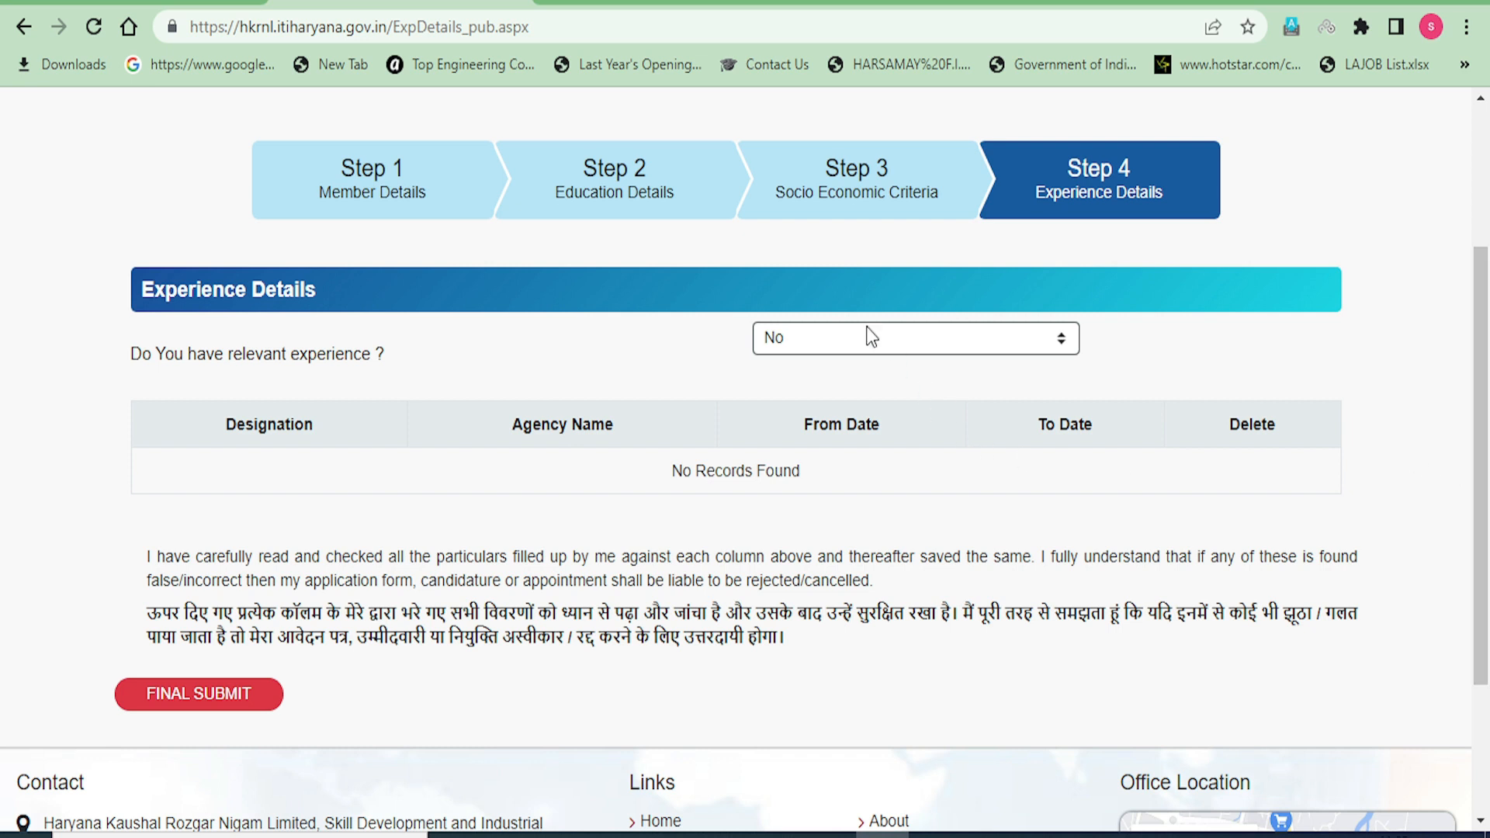
pyautogui.click(816, 341)
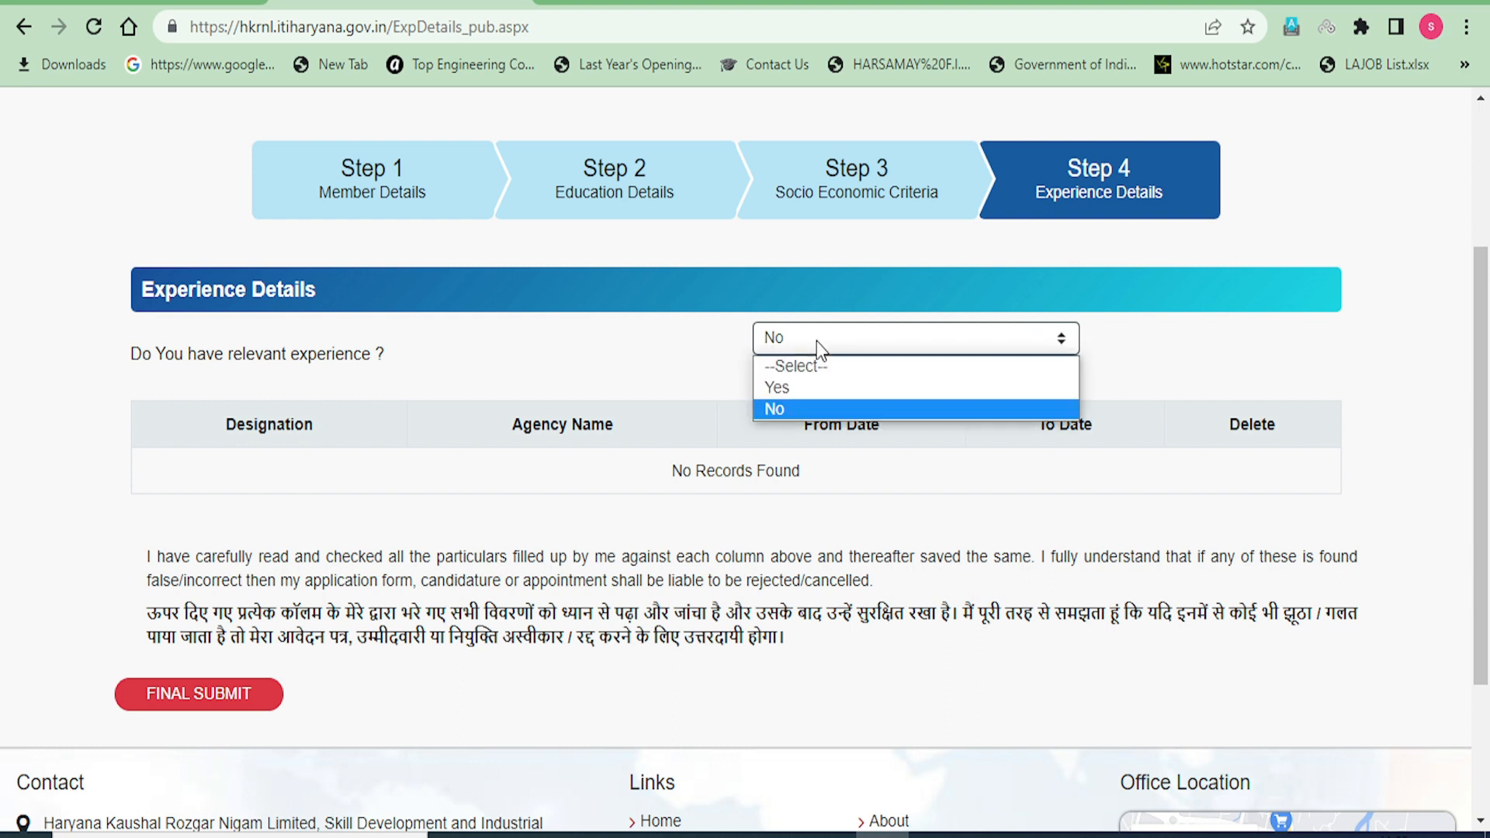
pyautogui.click(798, 409)
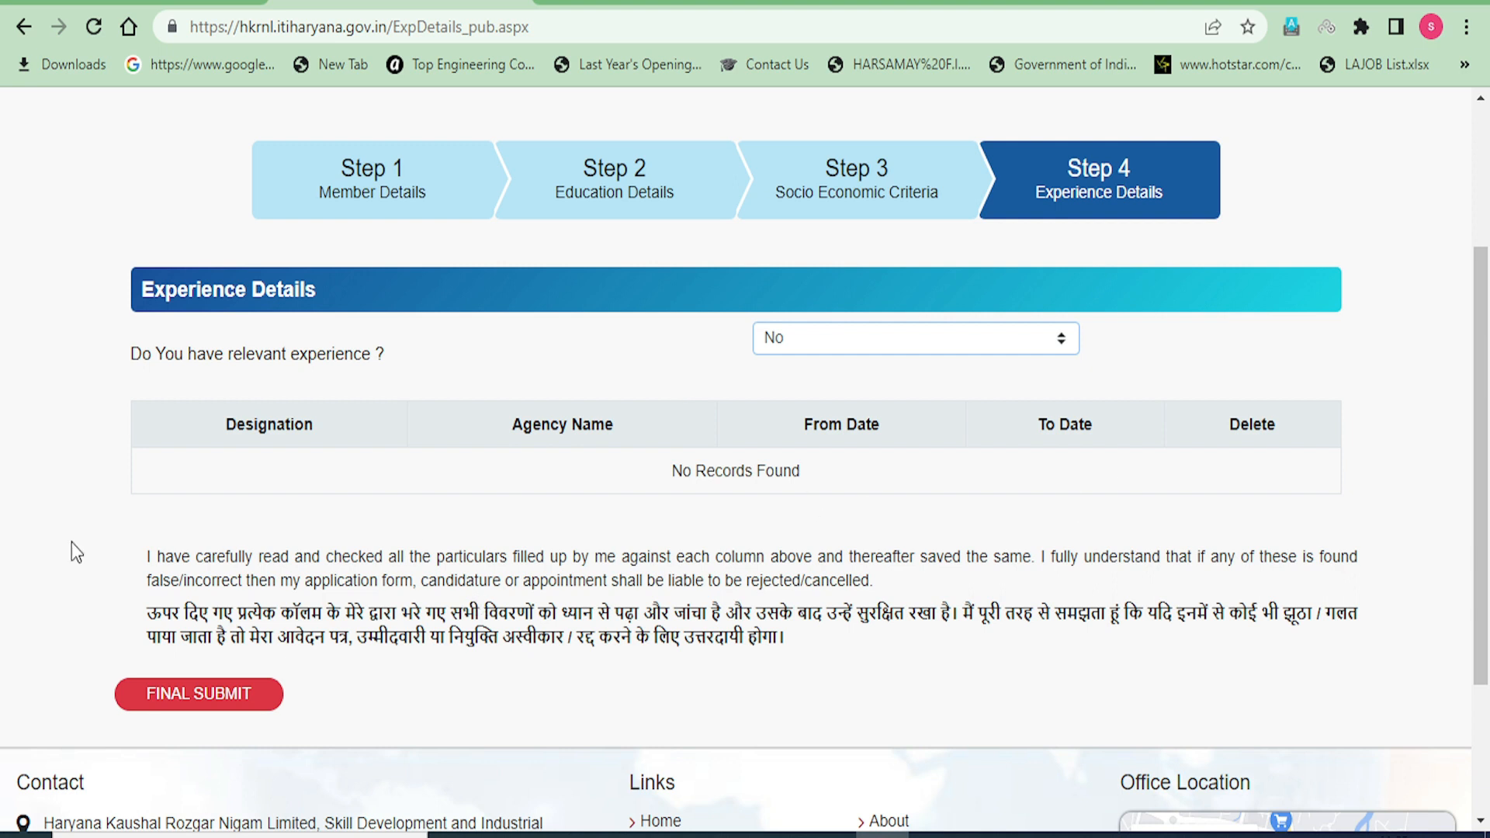
pyautogui.click(113, 551)
pyautogui.scroll(-2, 326, 655)
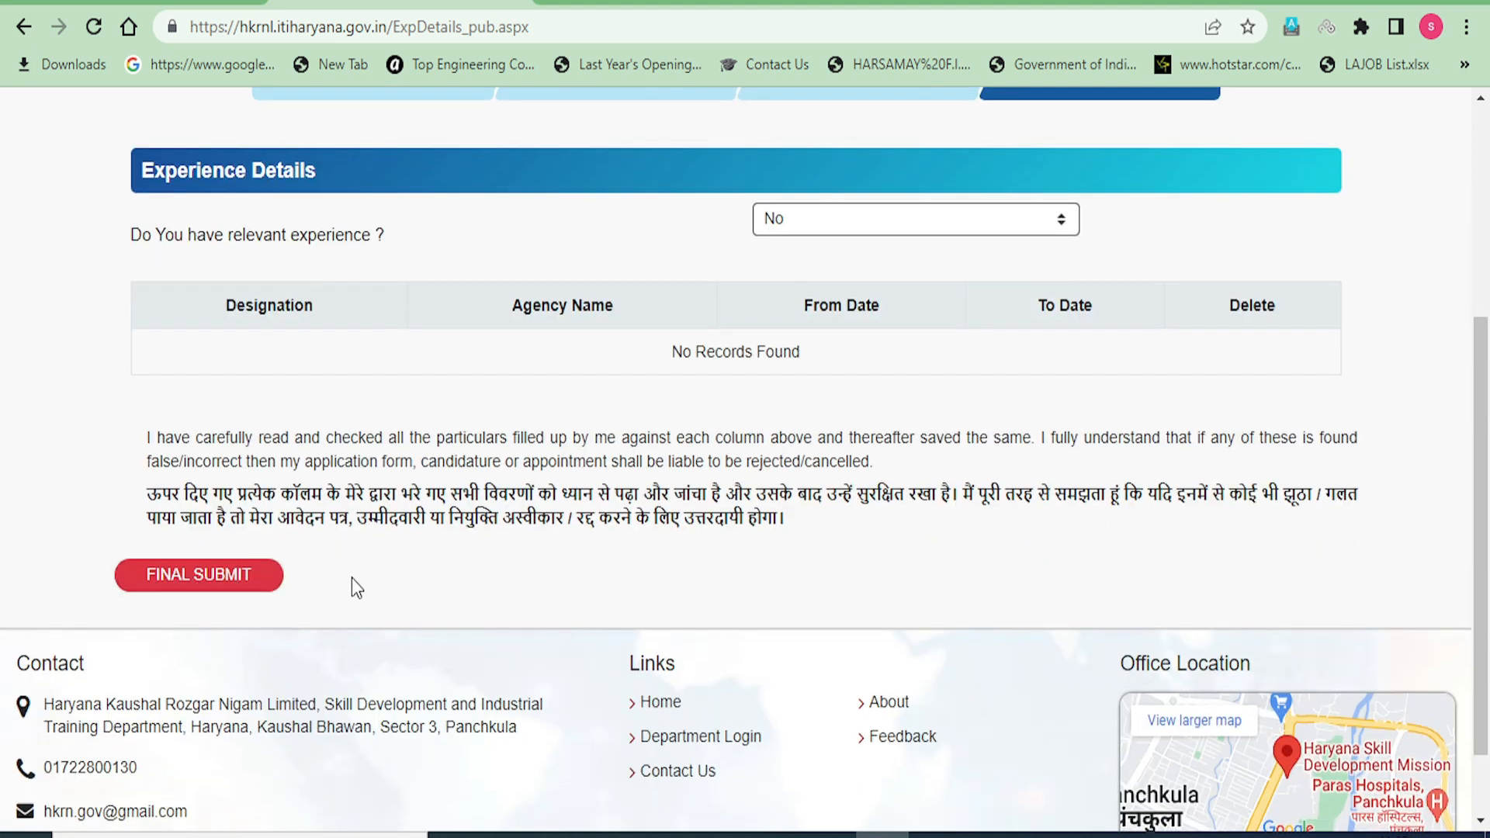
pyautogui.scroll(2, 353, 580)
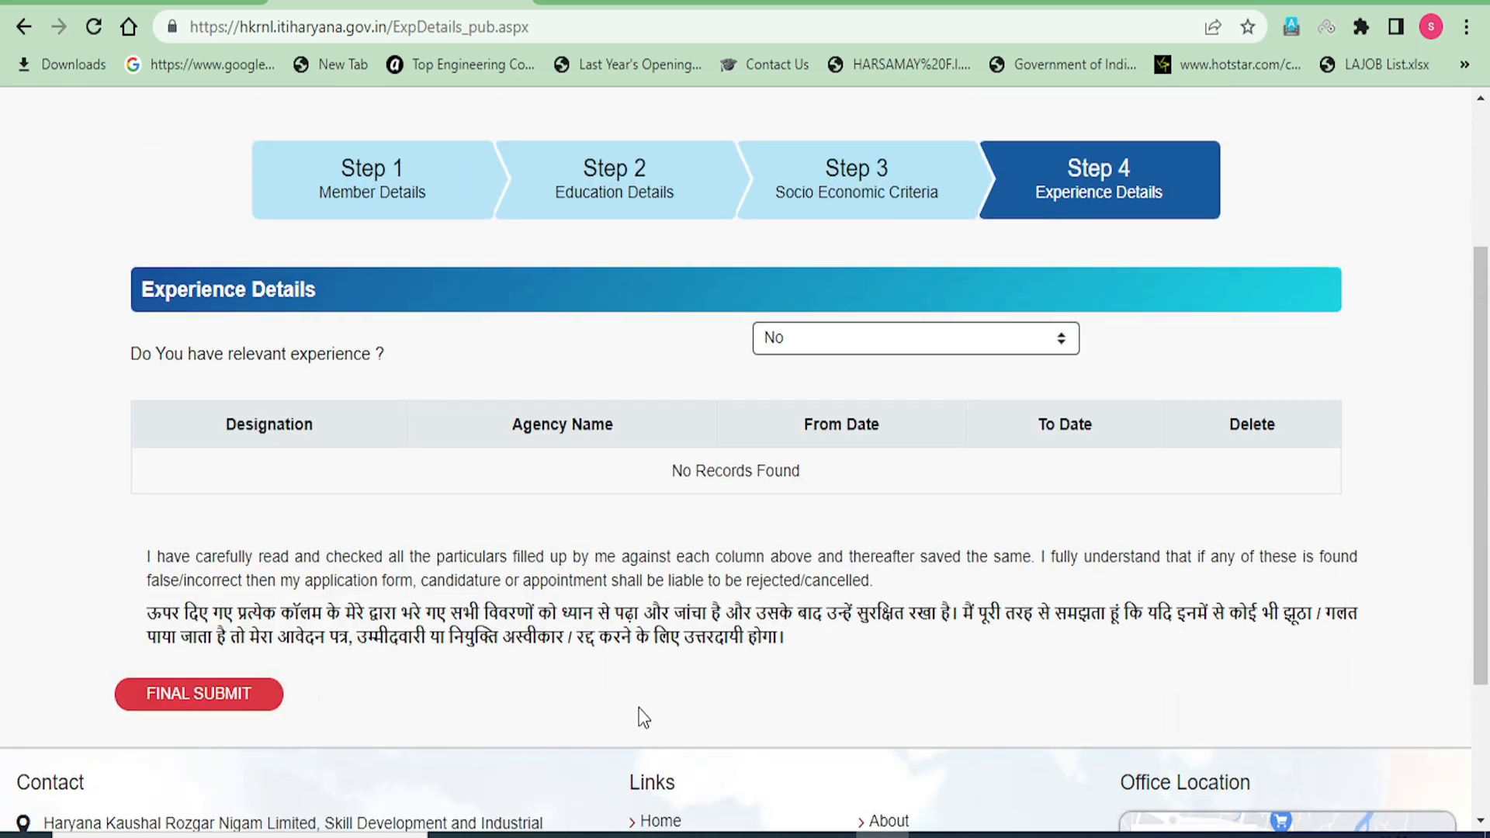